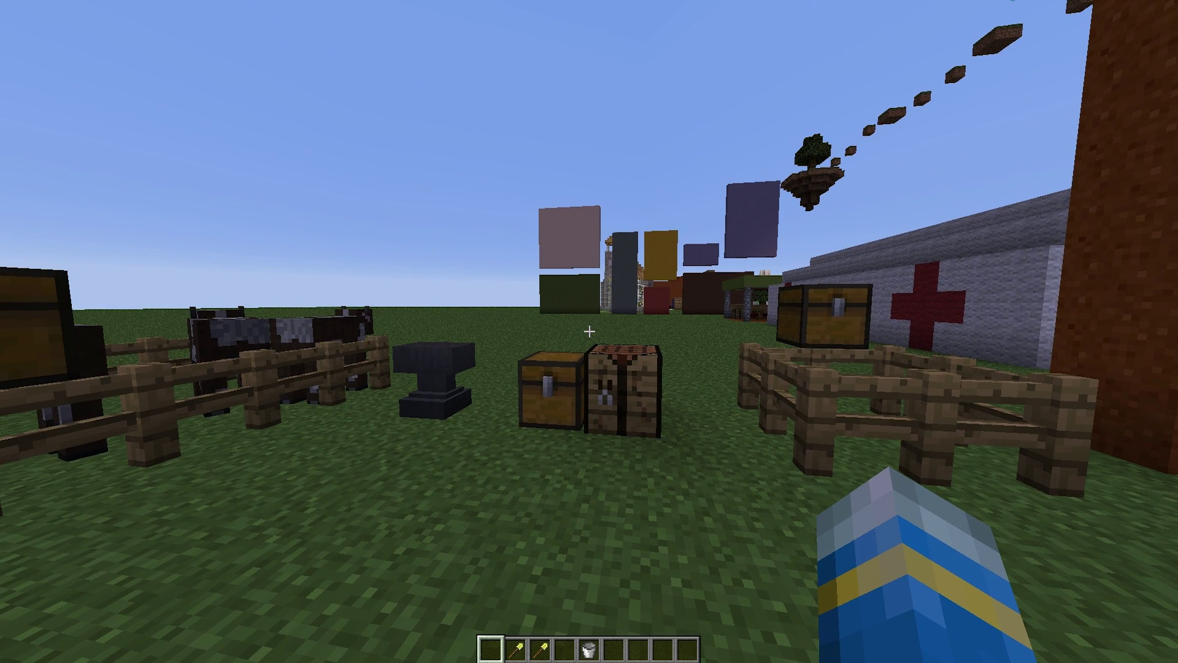
Run the /aach command to list the Advanced Achievements plugin's commands.
{"action": "key", "text": "w"}
{"action": "key", "text": "space"}
{"action": "key", "text": "space"}
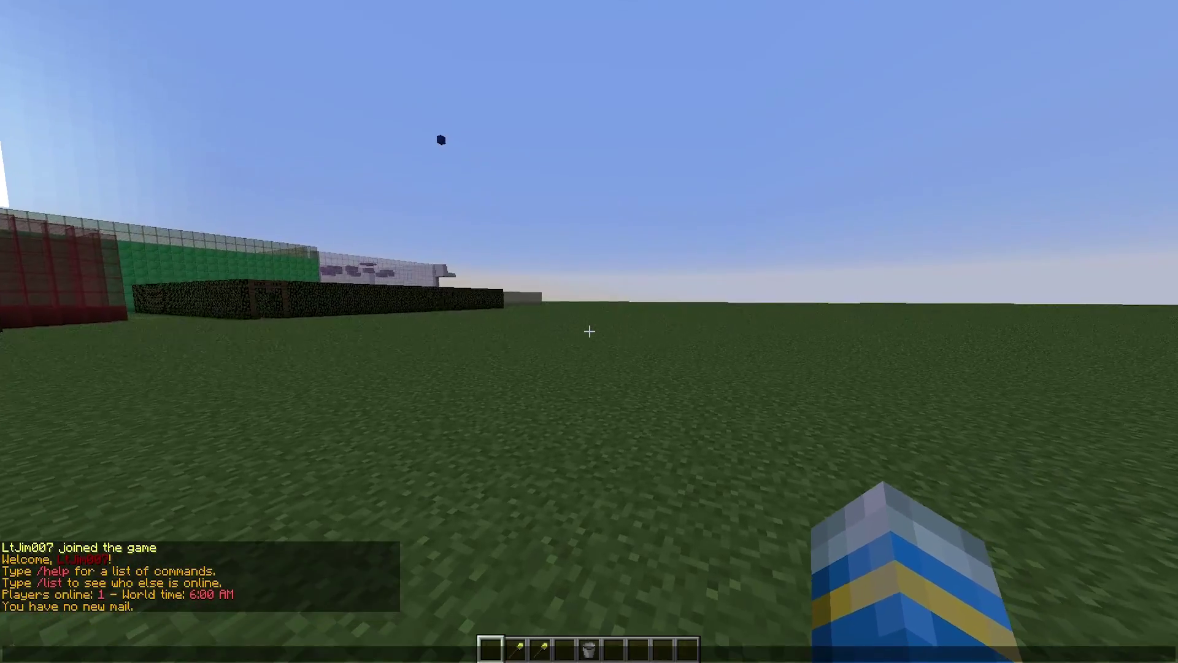
{"action": "key", "text": "t"}
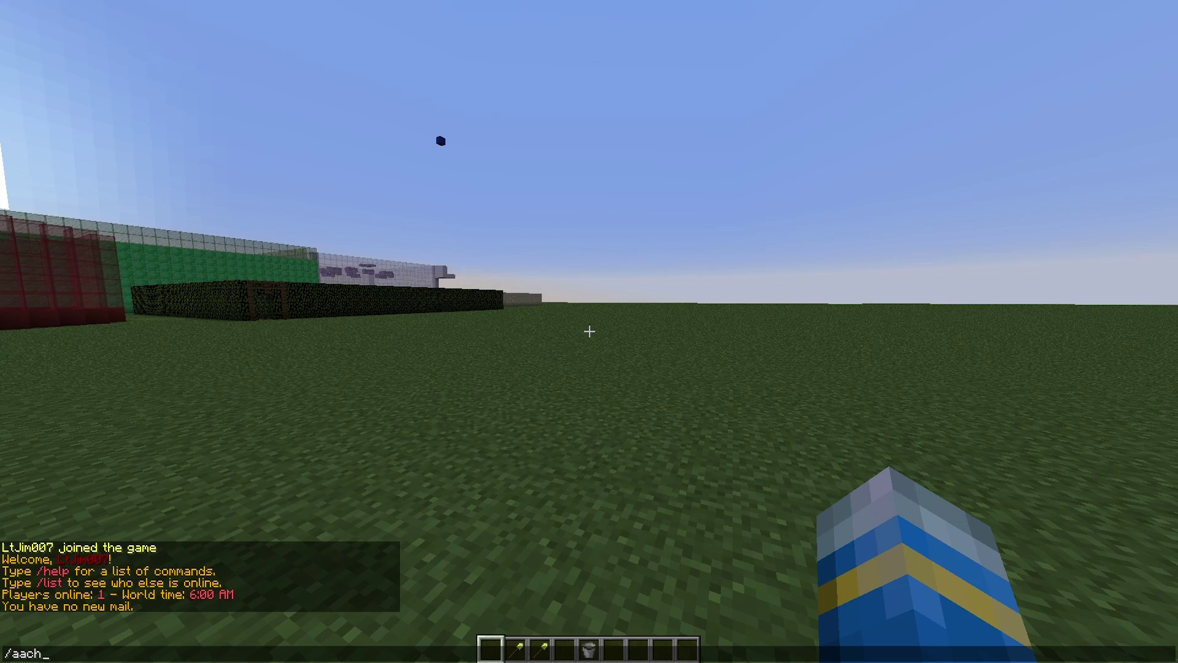
{"action": "key", "text": "Return"}
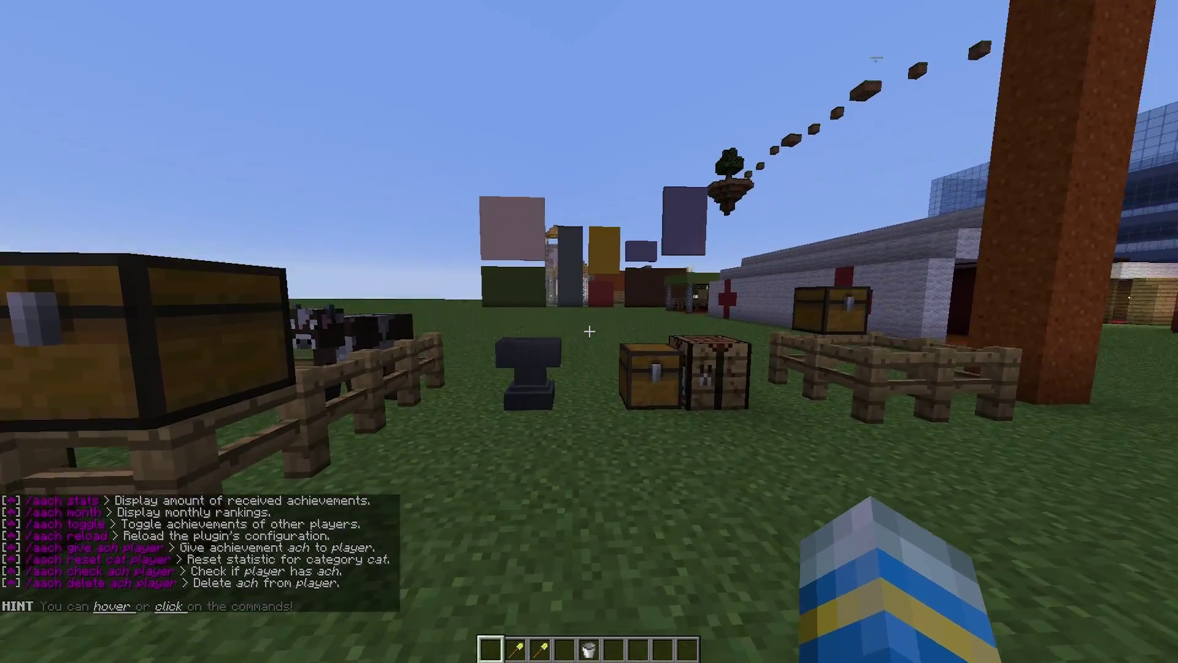
Display the weekly achievement rankings with the /aach week entry from the plugin's command list.
{"action": "key", "text": "t"}
{"action": "mouse_move", "coordinate": [270, 504]}
{"action": "mouse_move", "coordinate": [107, 544]}
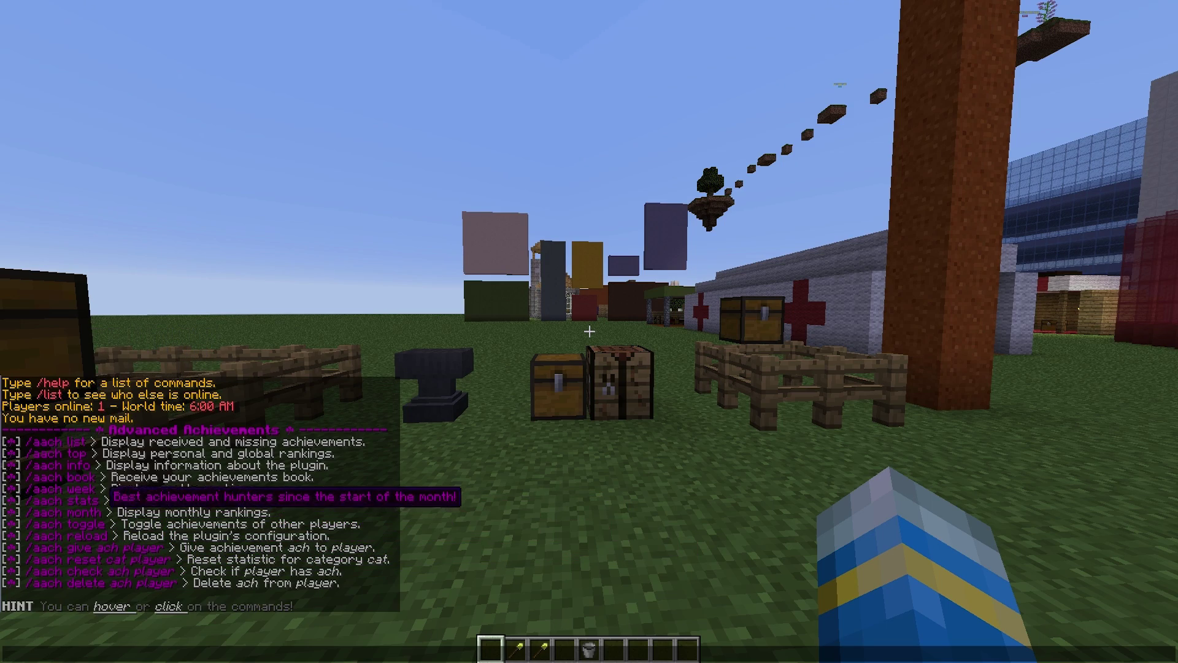
{"action": "left_click", "coordinate": [60, 488]}
{"action": "key", "text": "Return"}
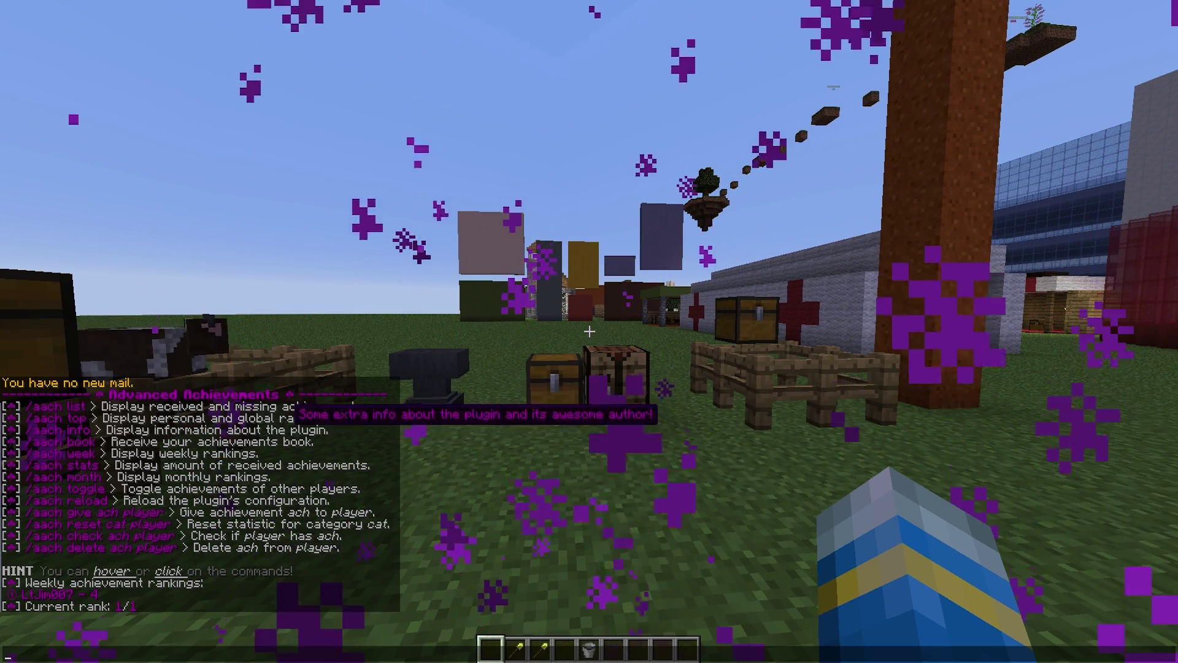
Turn on notifications about other players' achievements with /aach toggle.
{"action": "left_click", "coordinate": [344, 488]}
{"action": "key", "text": "Return"}
Display the personal and global achievement rankings with /aach top.
{"action": "key", "text": "t"}
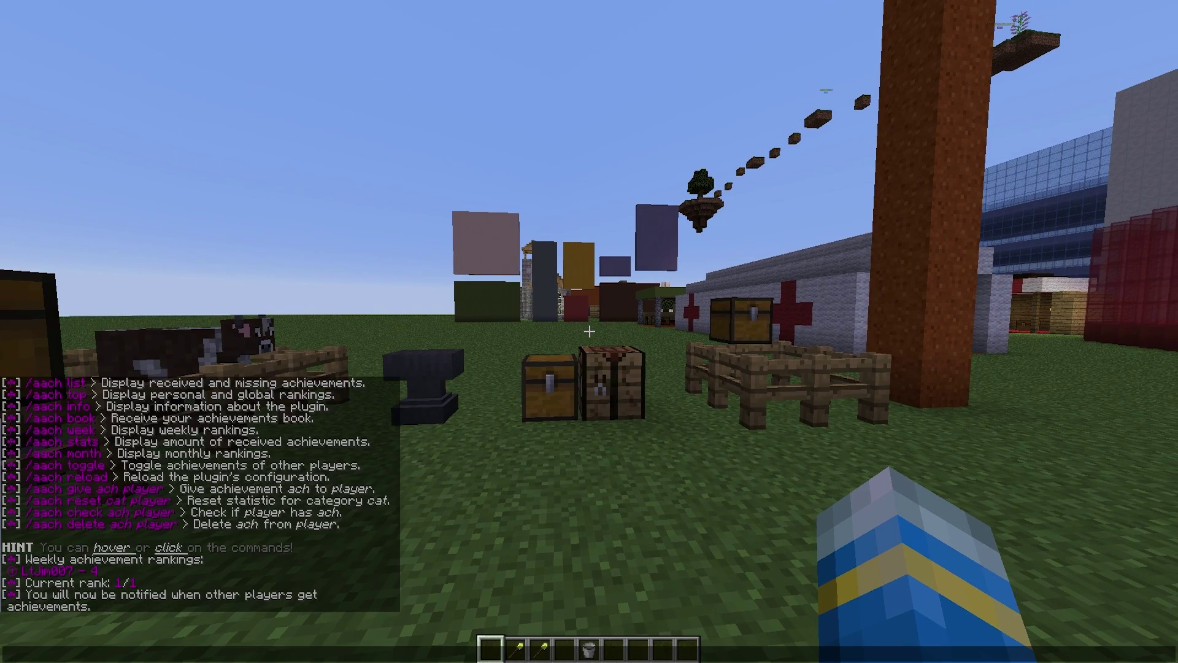
{"action": "mouse_move", "coordinate": [71, 476]}
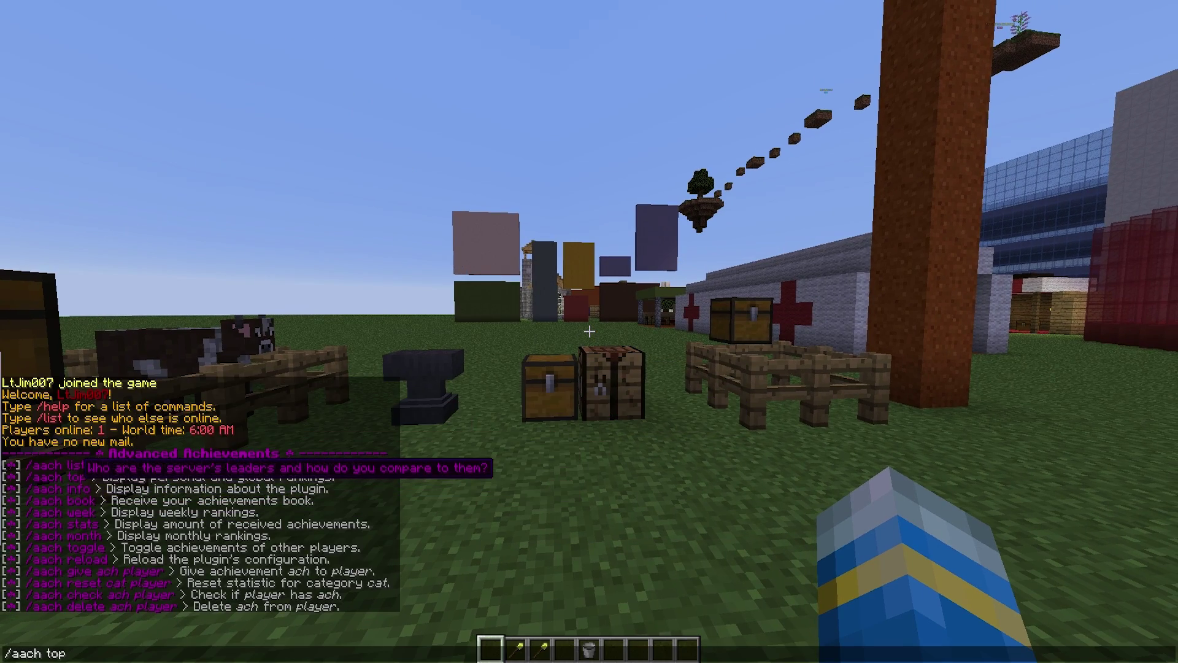
{"action": "key", "text": "Return"}
Switch notifications about other players' achievements back off with /aach toggle.
{"action": "key", "text": "t"}
{"action": "mouse_move", "coordinate": [105, 437]}
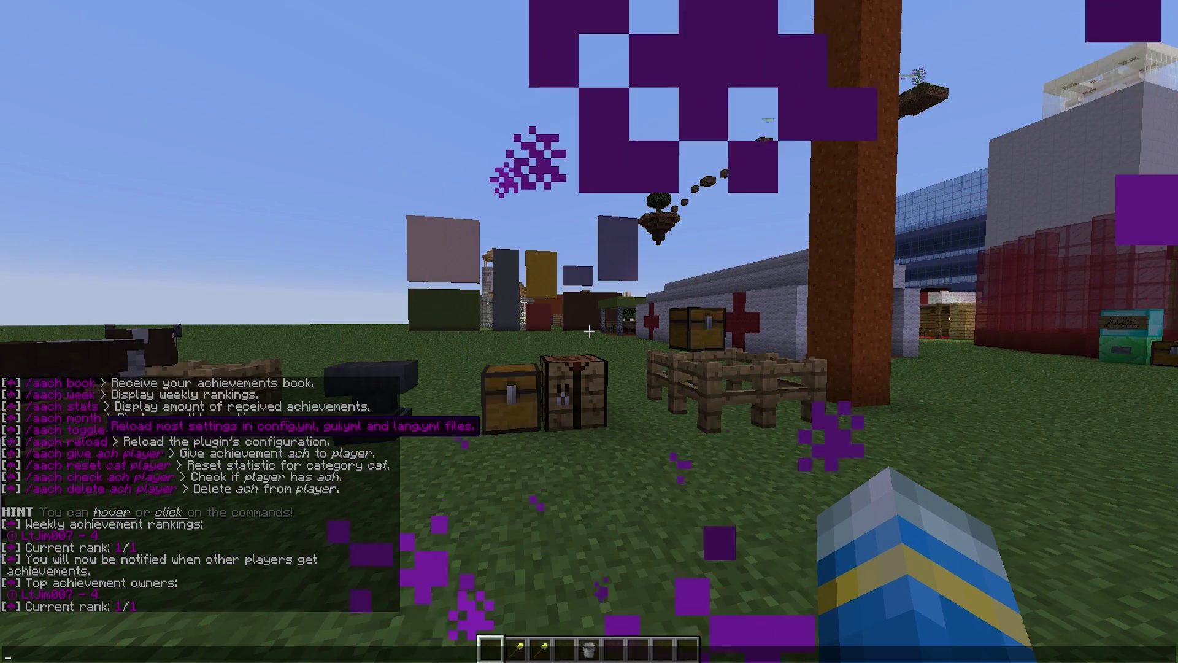
{"action": "key", "text": "Return"}
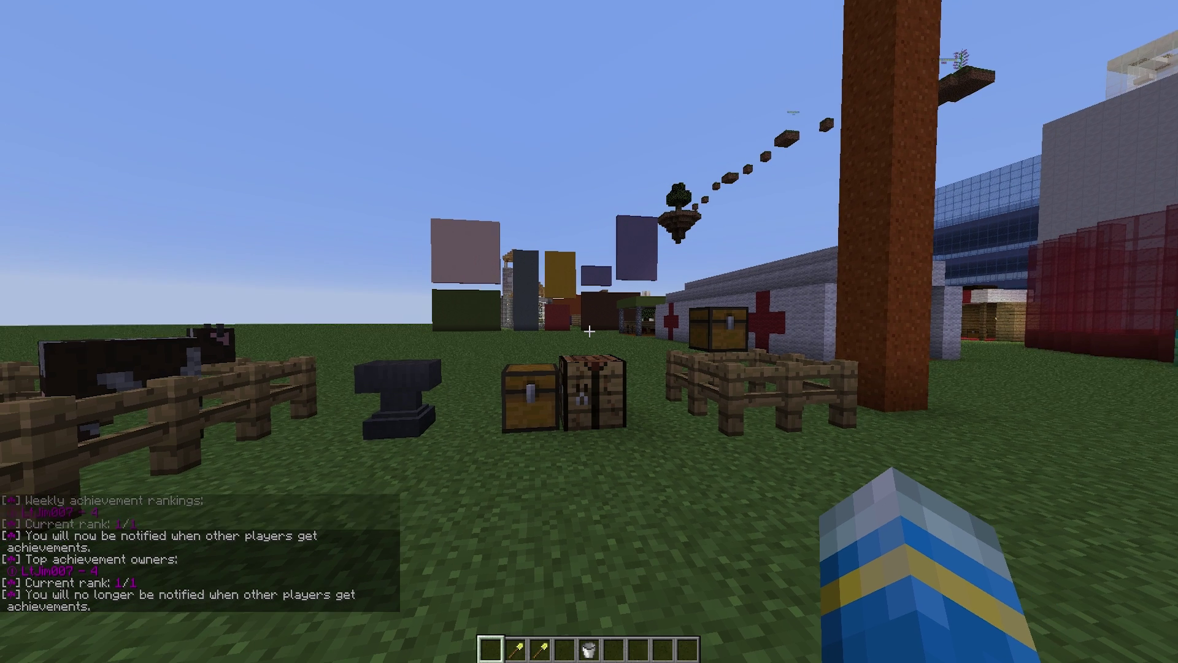
Obtain the achievements book with the /aach book entry from the plugin's command list.
{"action": "key", "text": "t"}
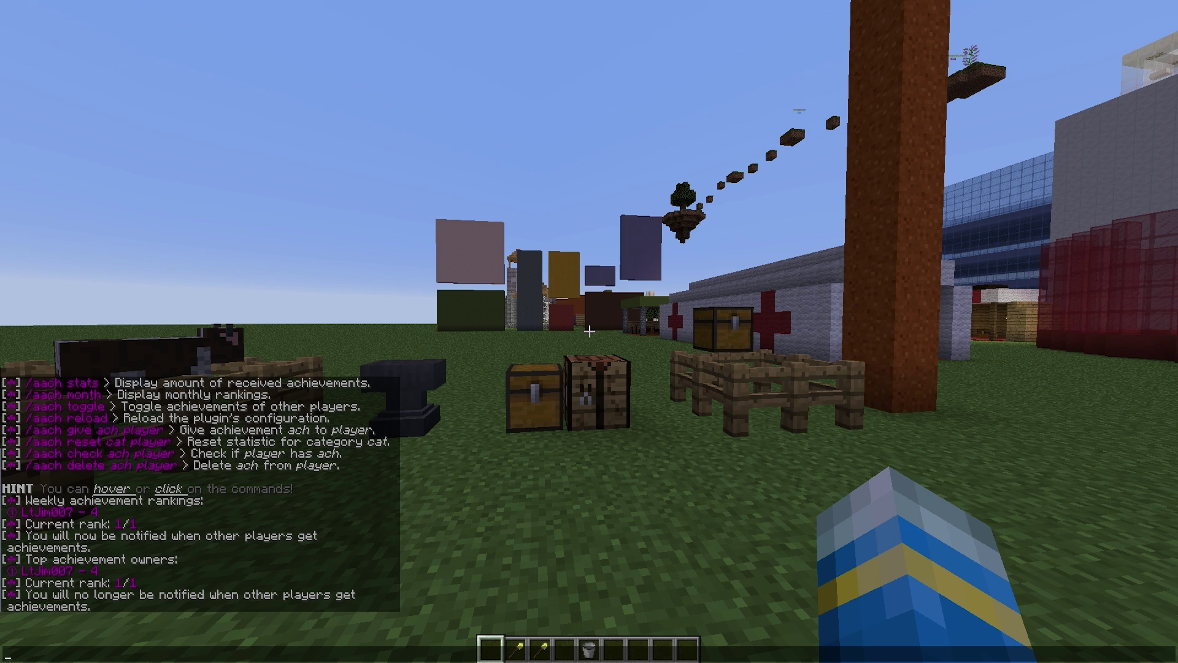
{"action": "scroll", "coordinate": [199, 491], "scroll_direction": "up", "scroll_amount": 1}
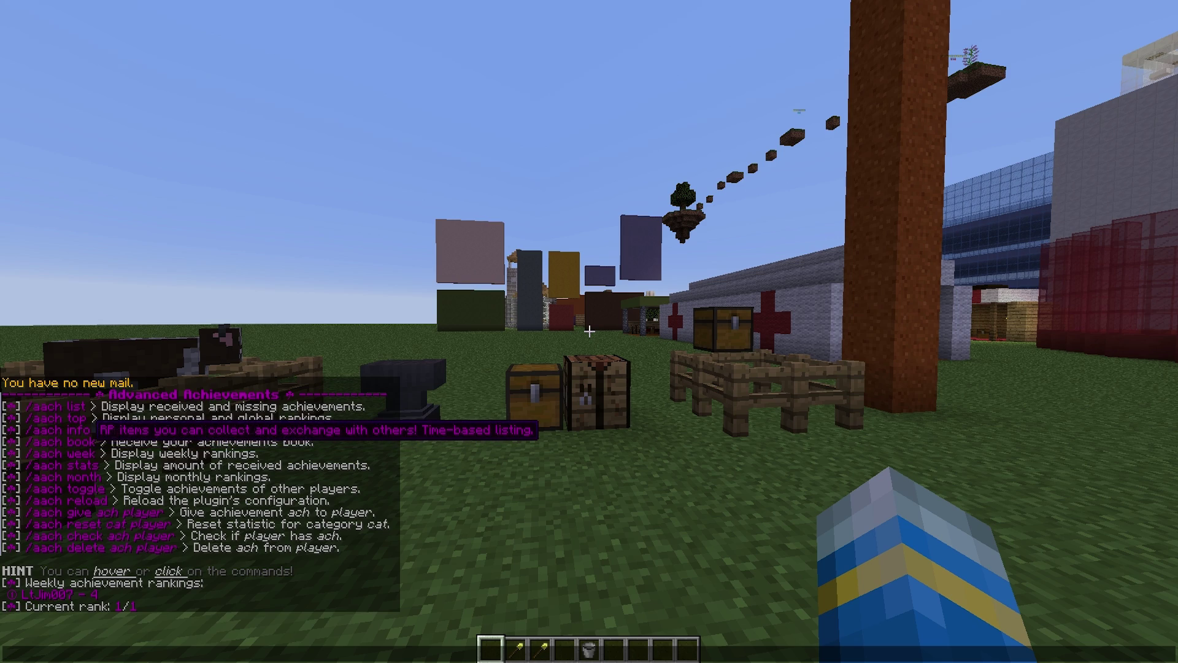
{"action": "key", "text": "Return"}
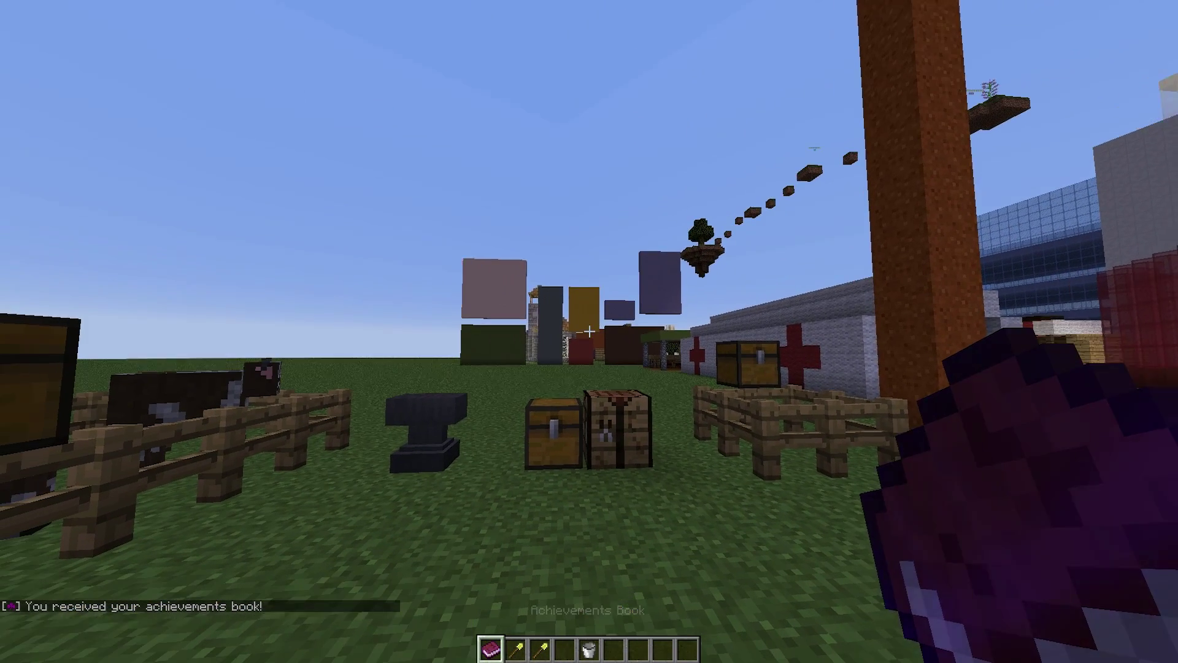
Open the achievements book, read every page through to the last one, and close it.
{"action": "right_click", "coordinate": [589, 331]}
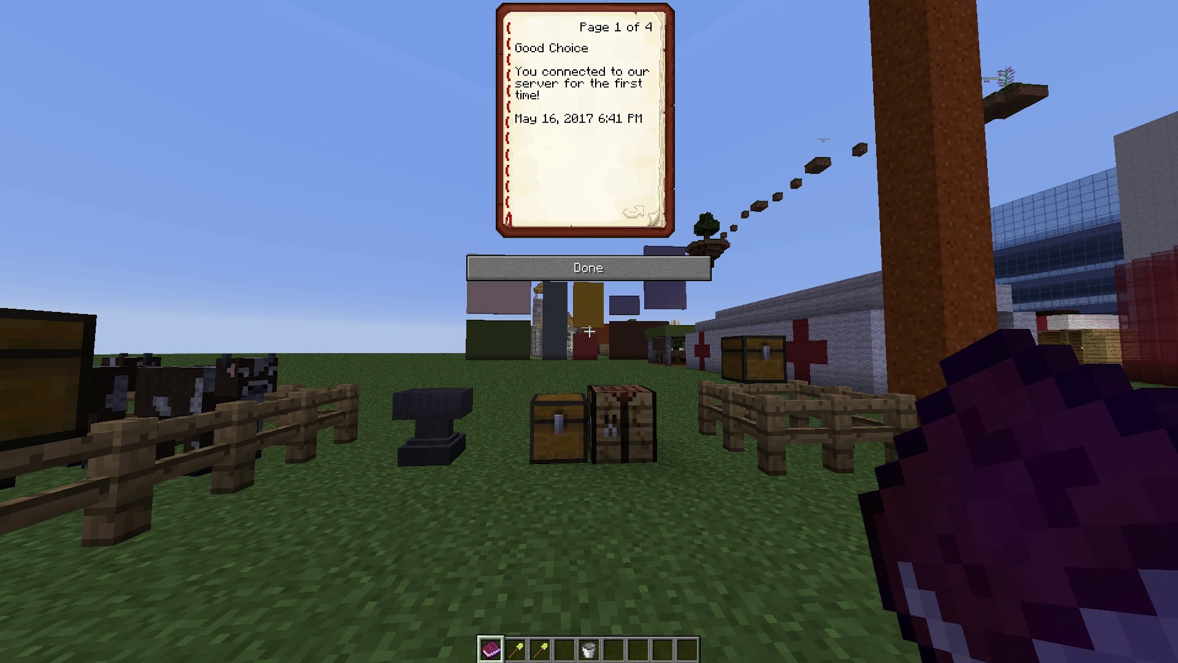
{"action": "left_click", "coordinate": [633, 212]}
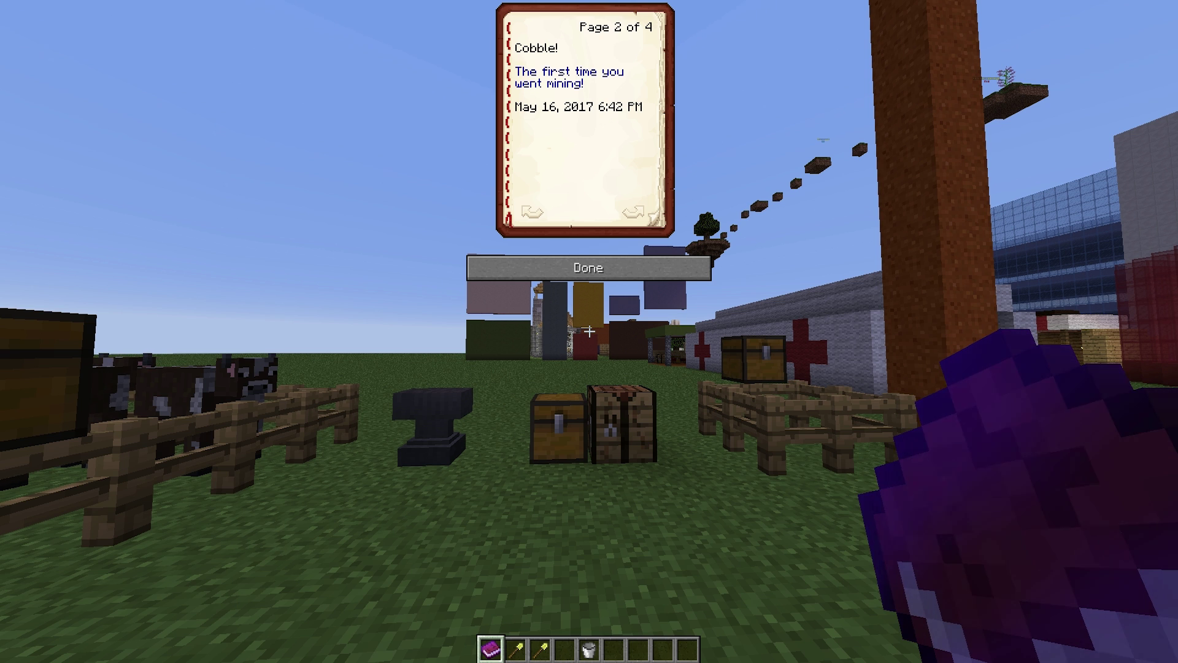
{"action": "left_click", "coordinate": [634, 212]}
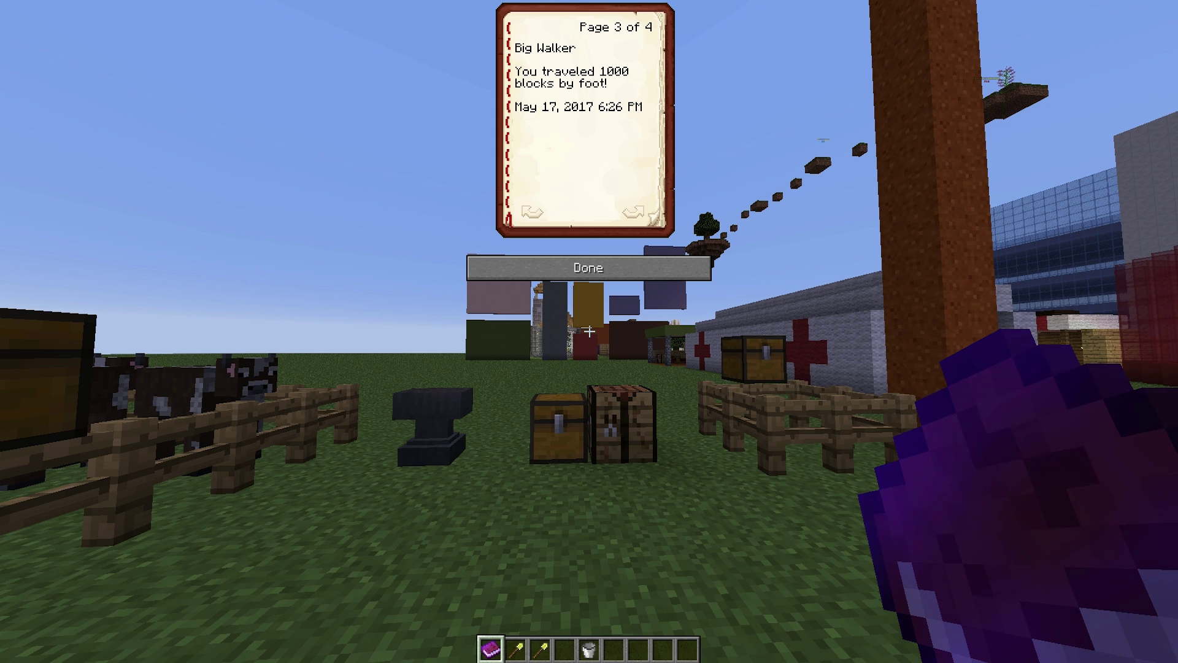
{"action": "left_click", "coordinate": [633, 212]}
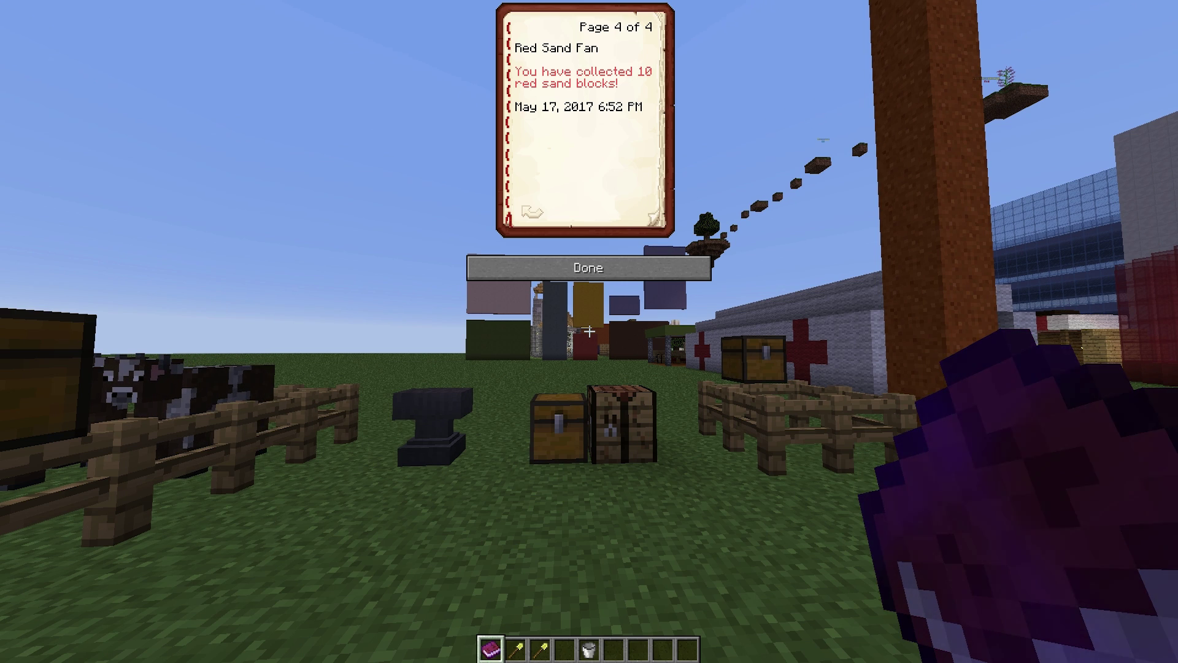
{"action": "left_click", "coordinate": [588, 267]}
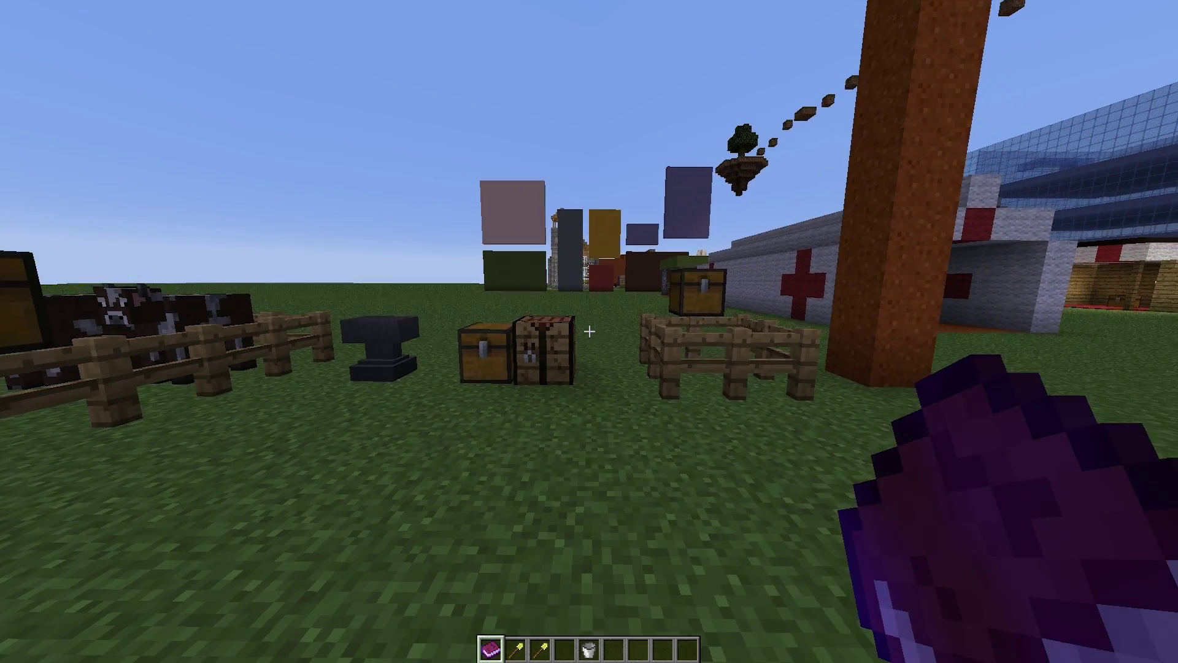
Remove the achievements book from the inventory.
{"action": "key", "text": "e"}
{"action": "left_click", "coordinate": [492, 396]}
{"action": "key", "text": "e"}
Open the Achievements List with the /aach list entry from the plugin's command list.
{"action": "key", "text": "t"}
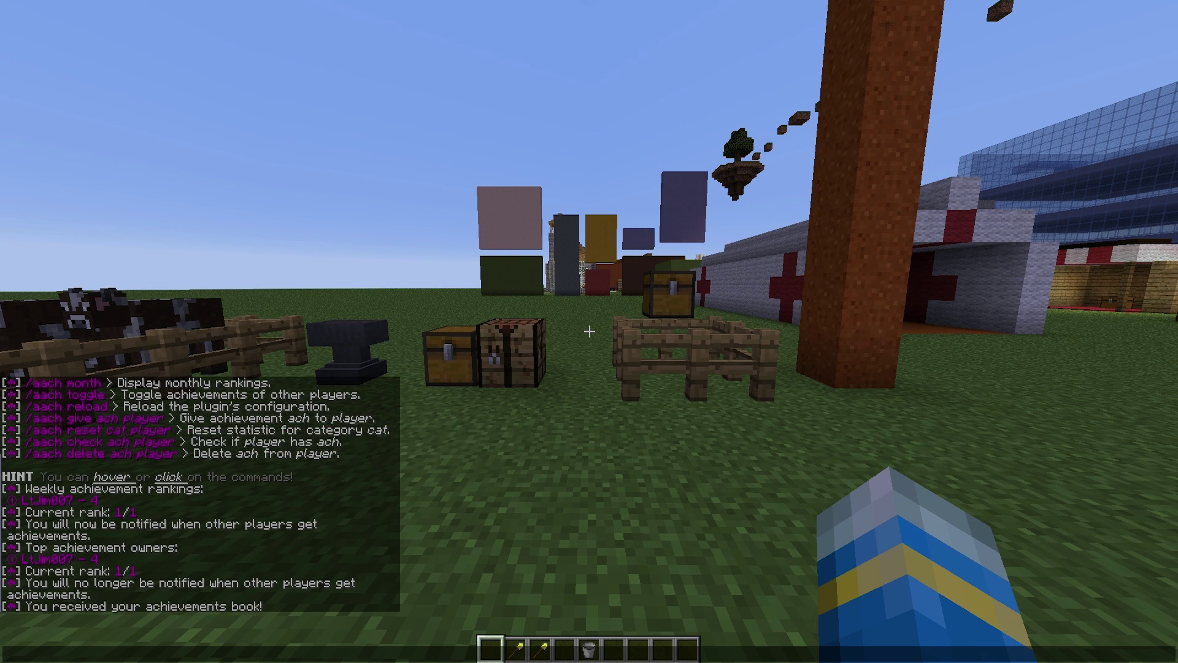
{"action": "scroll", "coordinate": [135, 452], "scroll_direction": "up", "scroll_amount": 1}
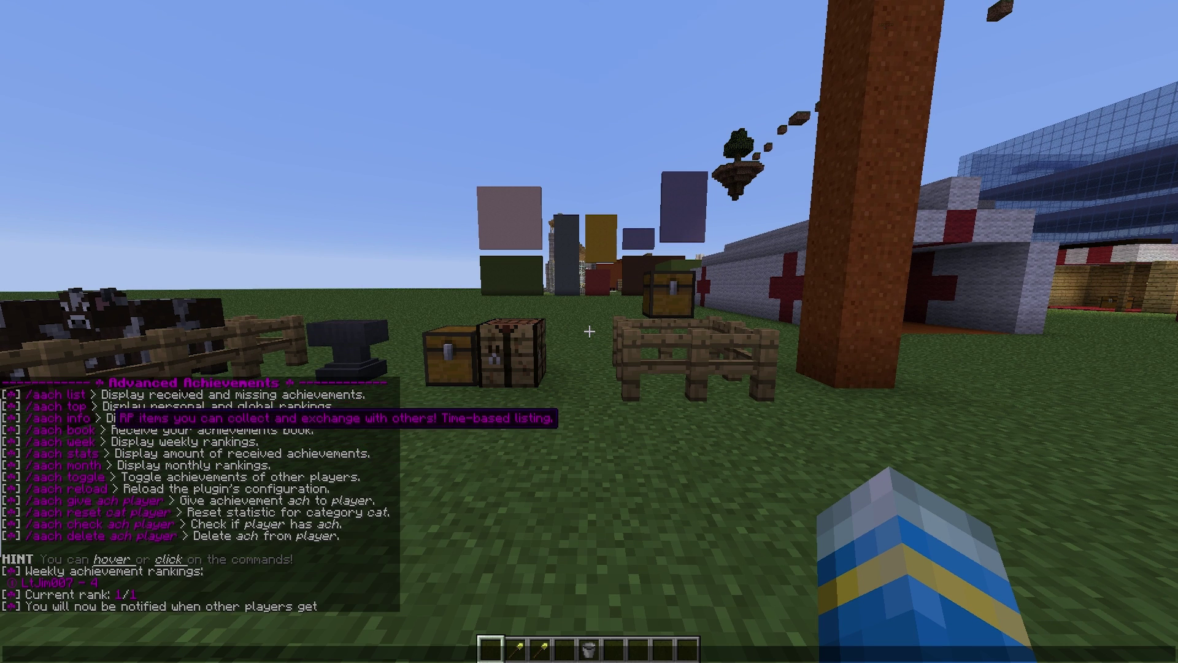
{"action": "left_click", "coordinate": [86, 395]}
{"action": "key", "text": "Return"}
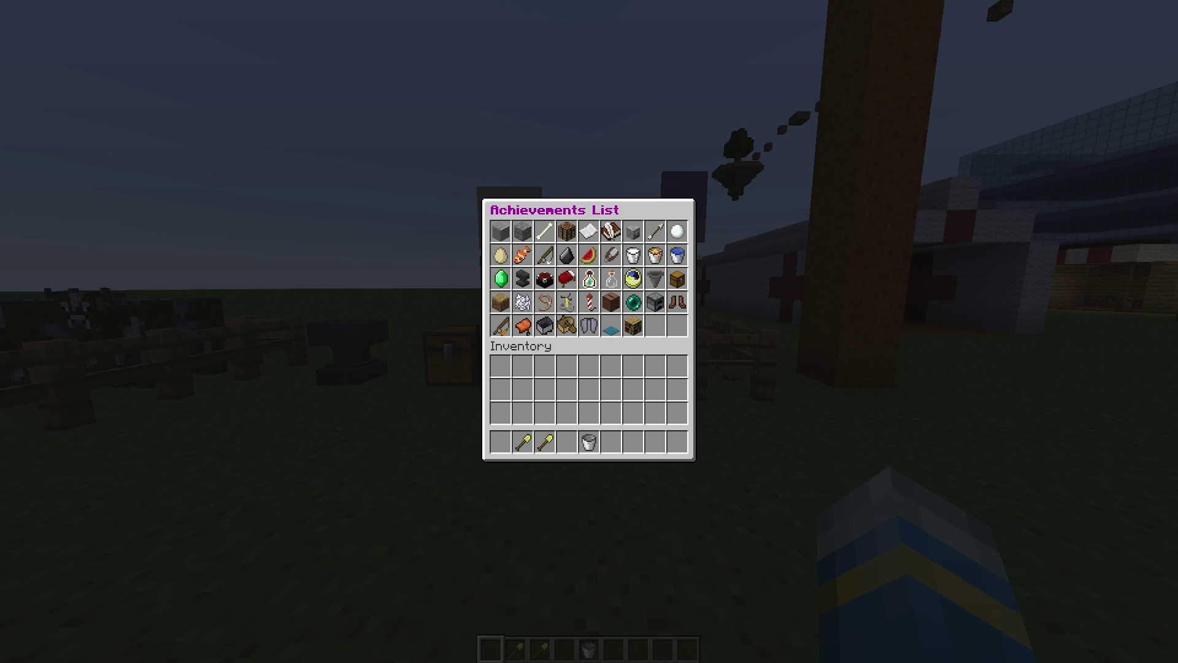
Browse the achievements inside the first categories of the Achievements List, including the details of Cobble!, and close the list.
{"action": "left_click", "coordinate": [502, 228]}
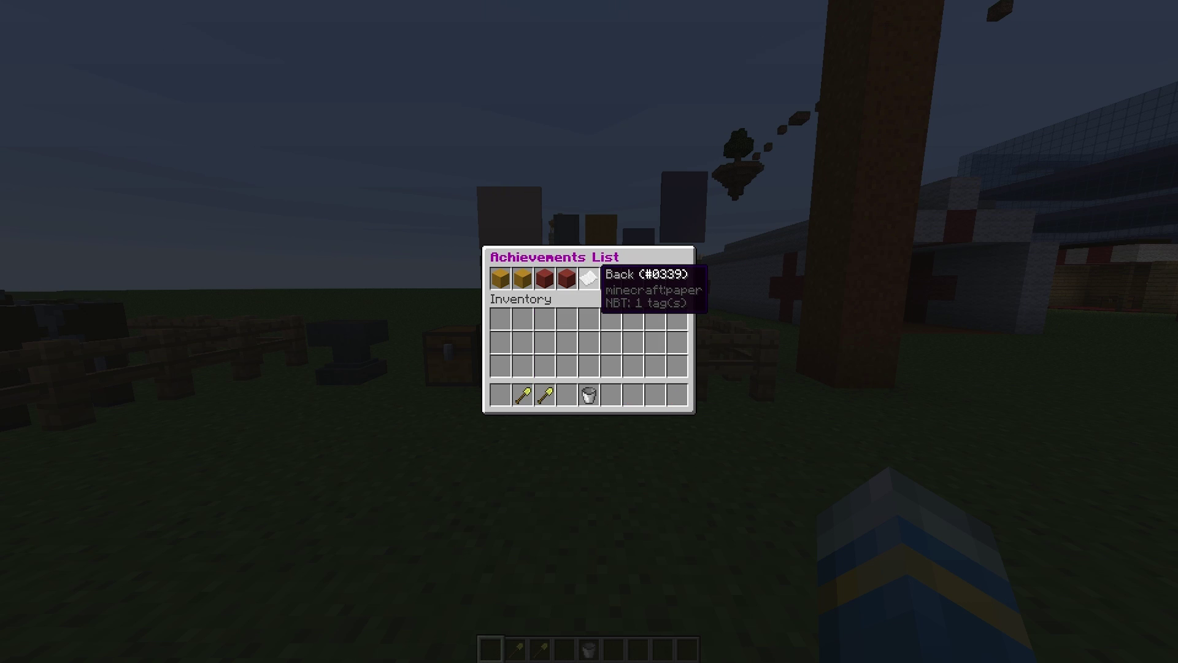
{"action": "left_click", "coordinate": [591, 284]}
{"action": "left_click", "coordinate": [522, 239]}
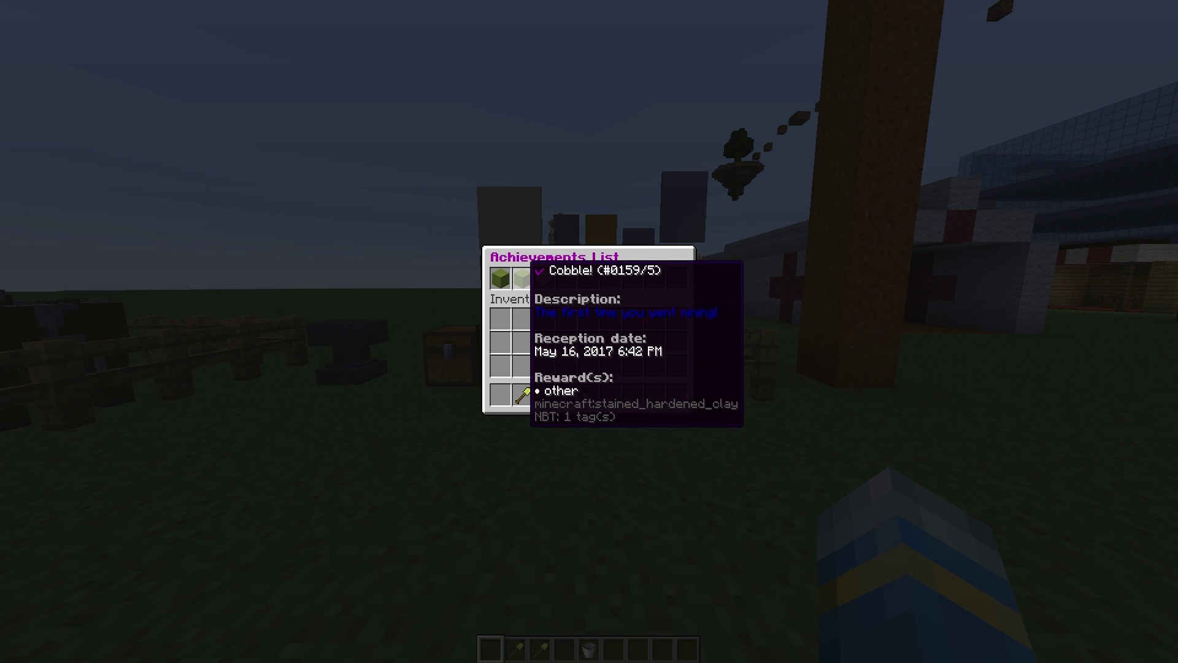
{"action": "left_click", "coordinate": [538, 279]}
{"action": "left_click", "coordinate": [589, 254]}
{"action": "left_click", "coordinate": [522, 278]}
{"action": "left_click", "coordinate": [530, 260]}
{"action": "left_click", "coordinate": [522, 275]}
{"action": "left_click", "coordinate": [566, 278]}
{"action": "left_click", "coordinate": [522, 278]}
{"action": "key", "text": "Escape"}
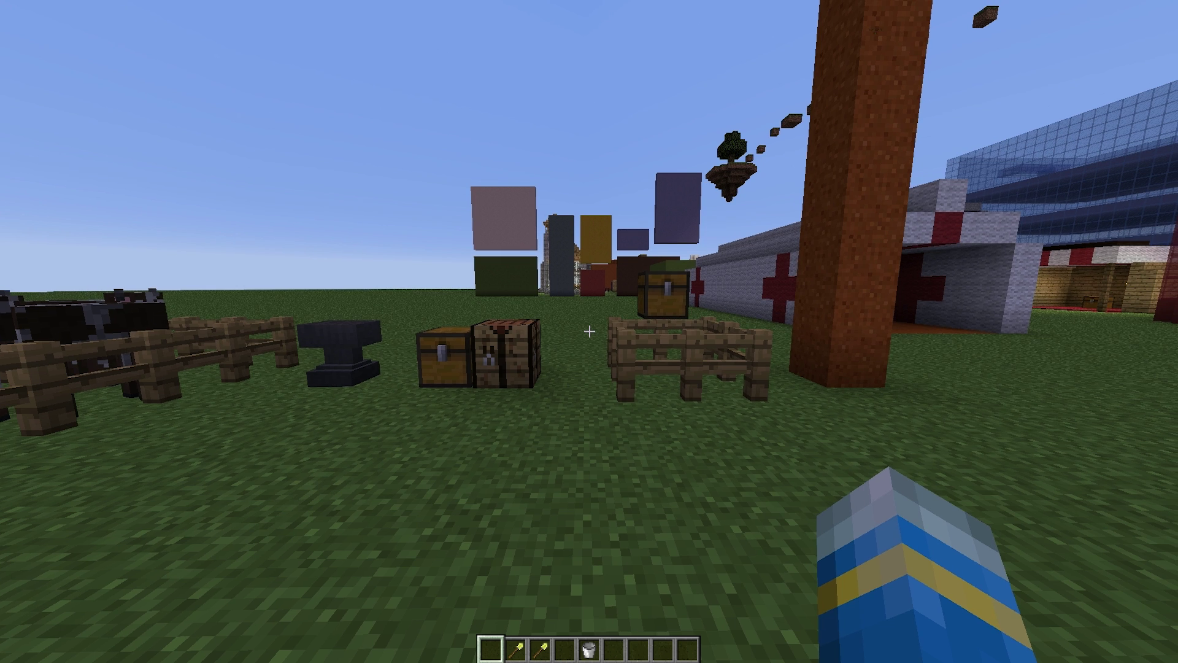
Display the amount of received achievements with /aach stats and review the output in the chat history.
{"action": "key", "text": "t"}
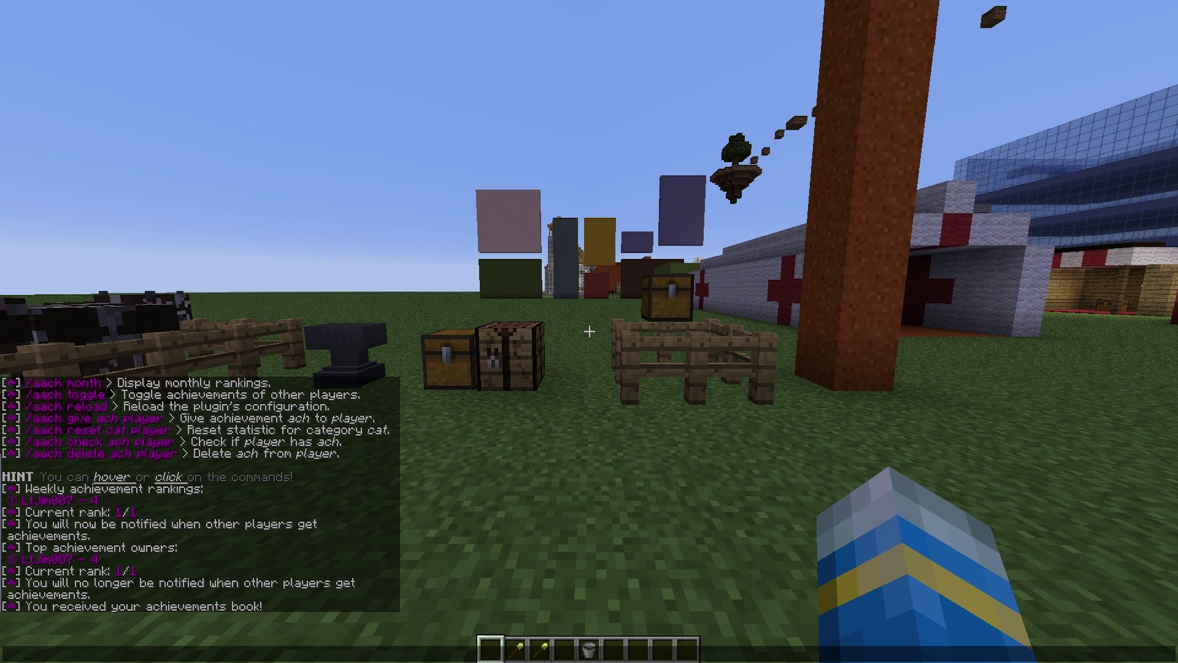
{"action": "scroll", "coordinate": [200, 494], "scroll_direction": "up", "scroll_amount": 1}
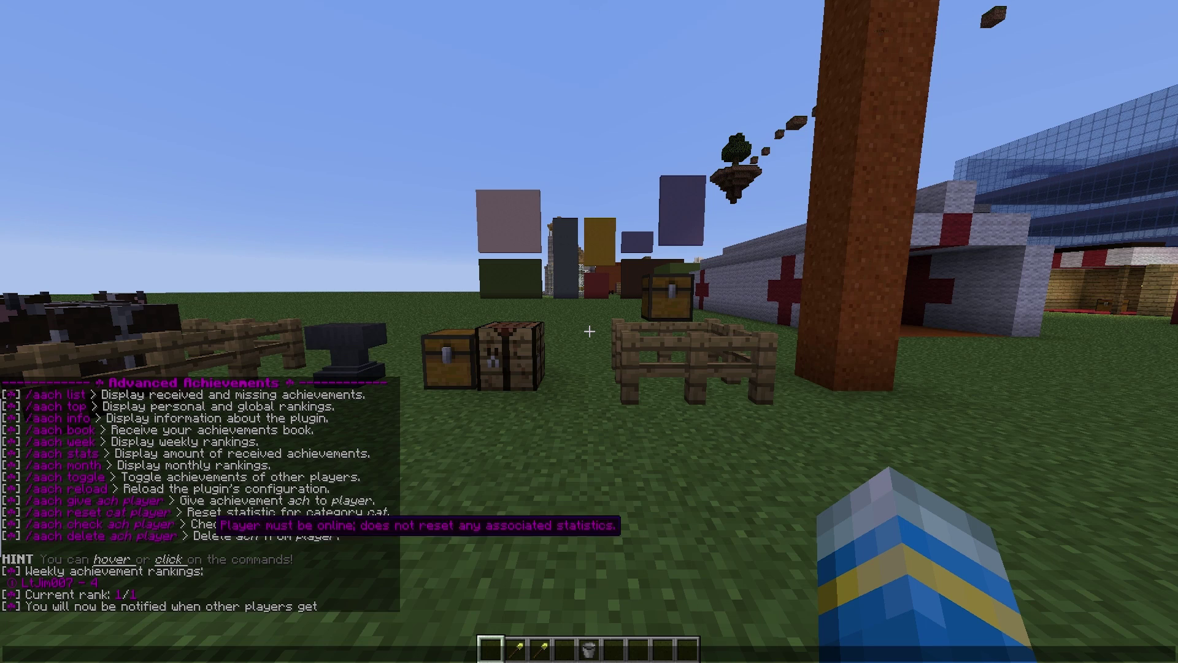
{"action": "left_click", "coordinate": [61, 453]}
{"action": "key", "text": "Return"}
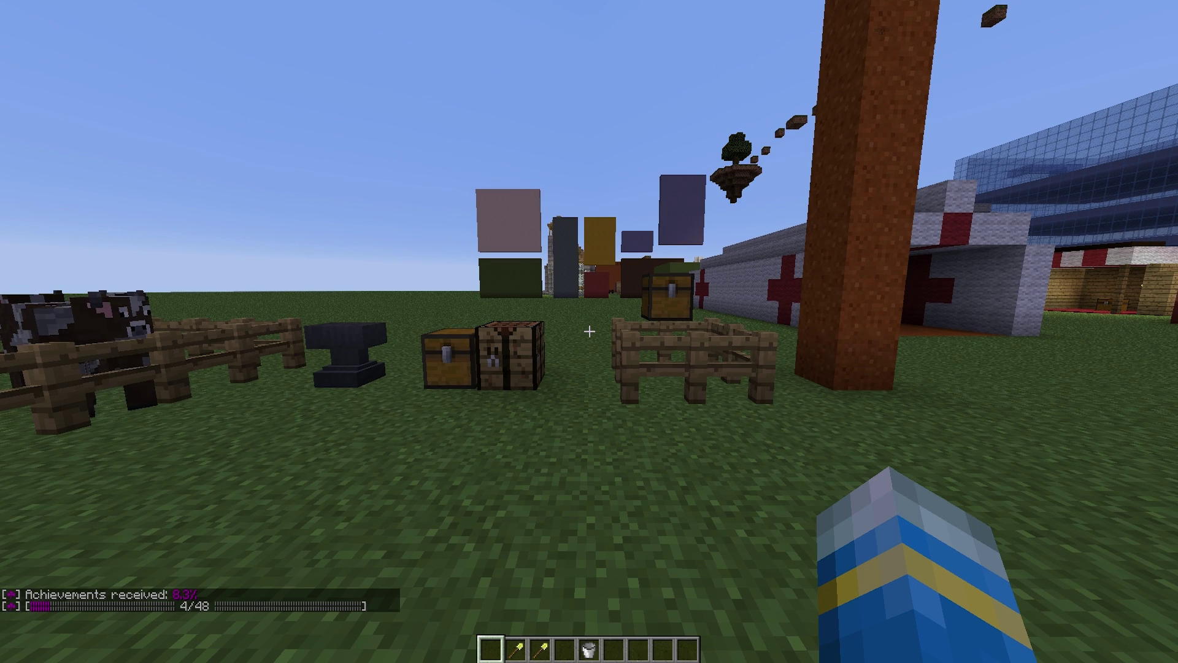
{"action": "key", "text": "t"}
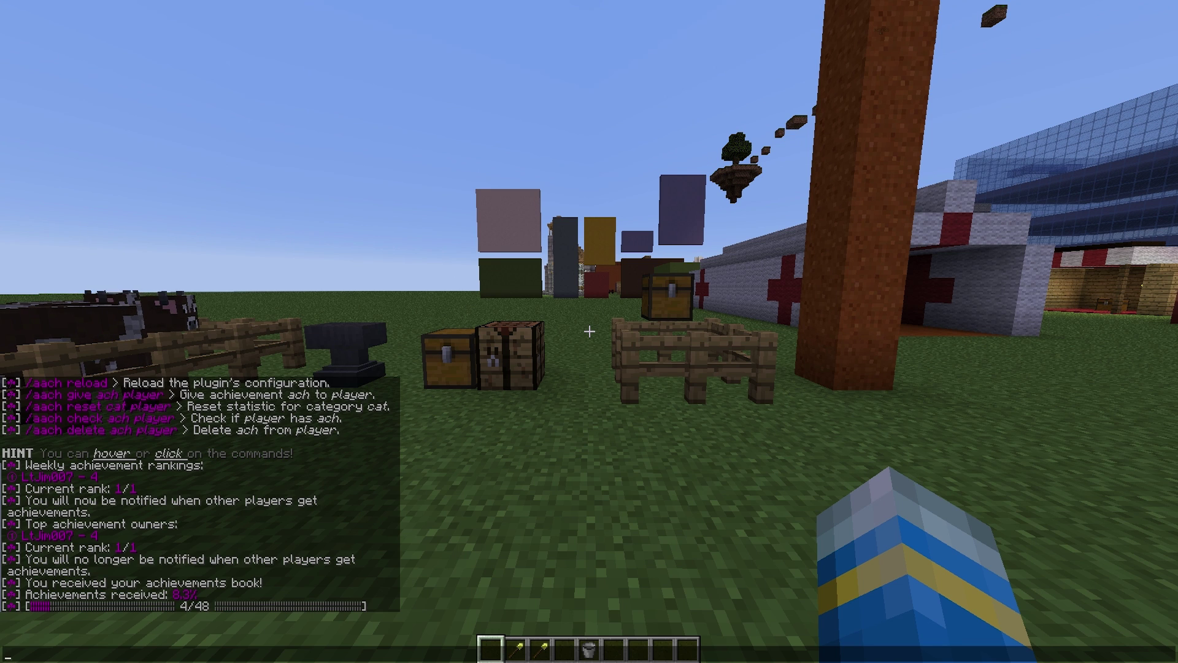
{"action": "key", "text": "Escape"}
Take a diamond hoe from the chest beside the crafting table into the fourth hotbar slot and equip it.
{"action": "key", "text": "w"}
{"action": "key", "text": "space"}
{"action": "key", "text": "space"}
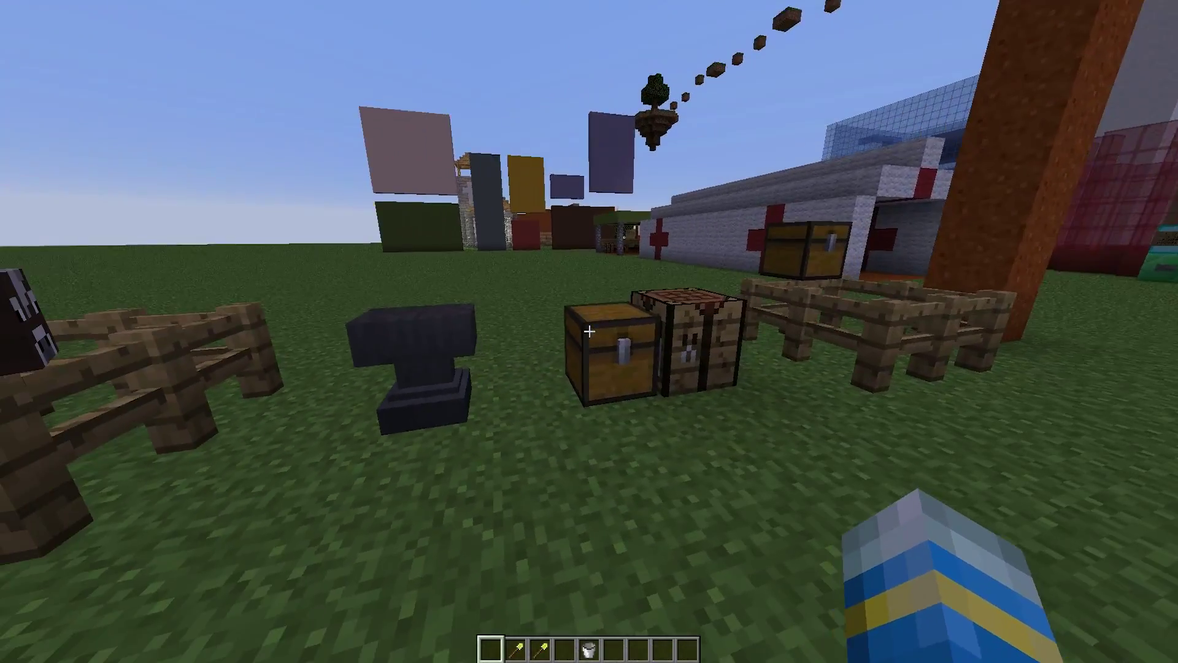
{"action": "right_click", "coordinate": [589, 331]}
{"action": "key", "text": "4"}
{"action": "key", "text": "Escape"}
{"action": "key", "text": "w"}
{"action": "key", "text": "2"}
{"action": "key", "text": "4"}
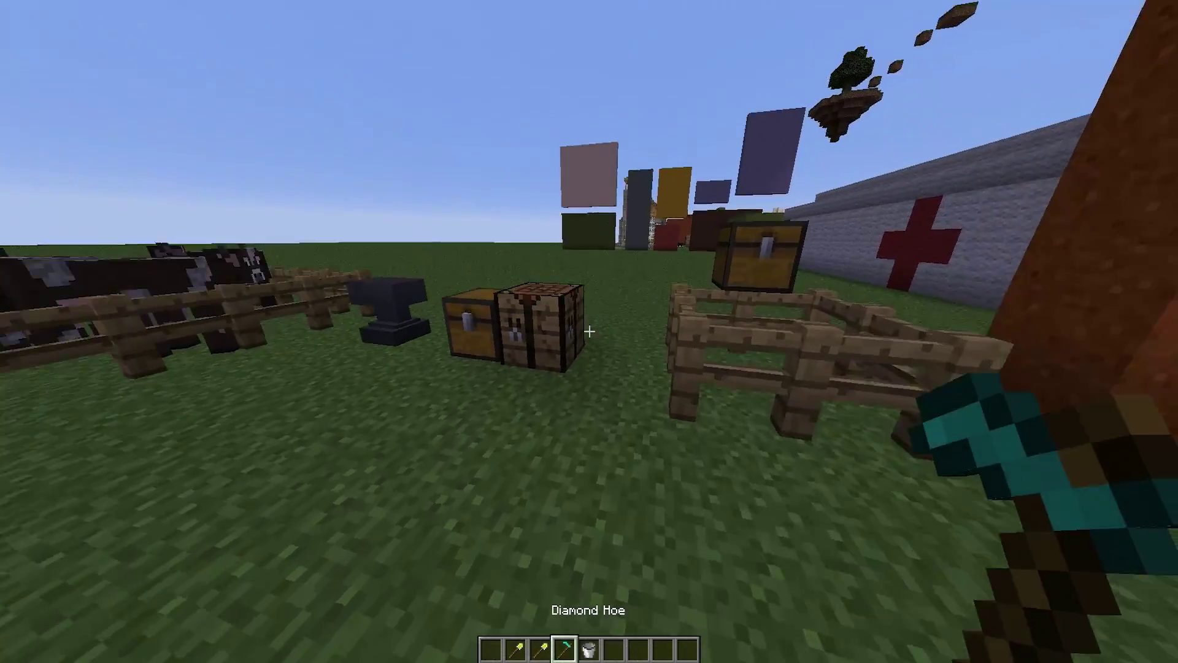
Till a row of grass blocks alongside the crafting table and chest with the diamond hoe to earn the Farmer achievement.
{"action": "key", "text": "w"}
{"action": "key", "text": "a"}
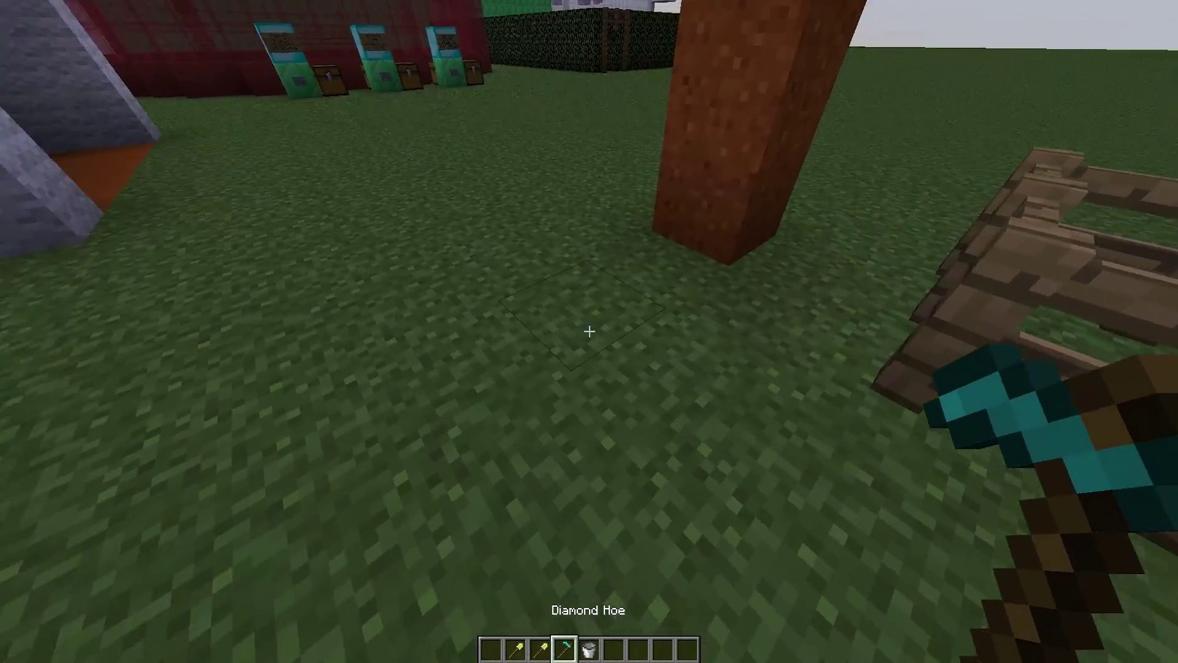
{"action": "right_click", "coordinate": [589, 331]}
{"action": "right_click", "coordinate": [589, 332]}
{"action": "right_click", "coordinate": [589, 331]}
{"action": "right_click", "coordinate": [589, 331]}
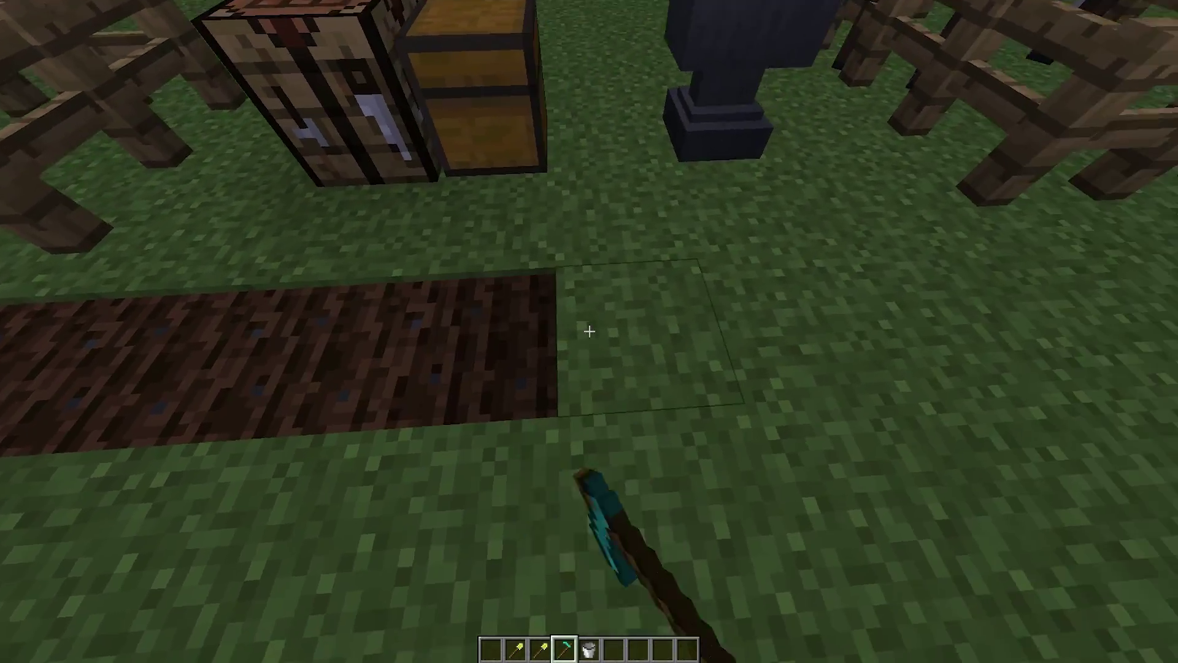
{"action": "right_click", "coordinate": [589, 331]}
Review the Farmer achievement messages in chat and clear the cookie reward from the inventory.
{"action": "key", "text": "t"}
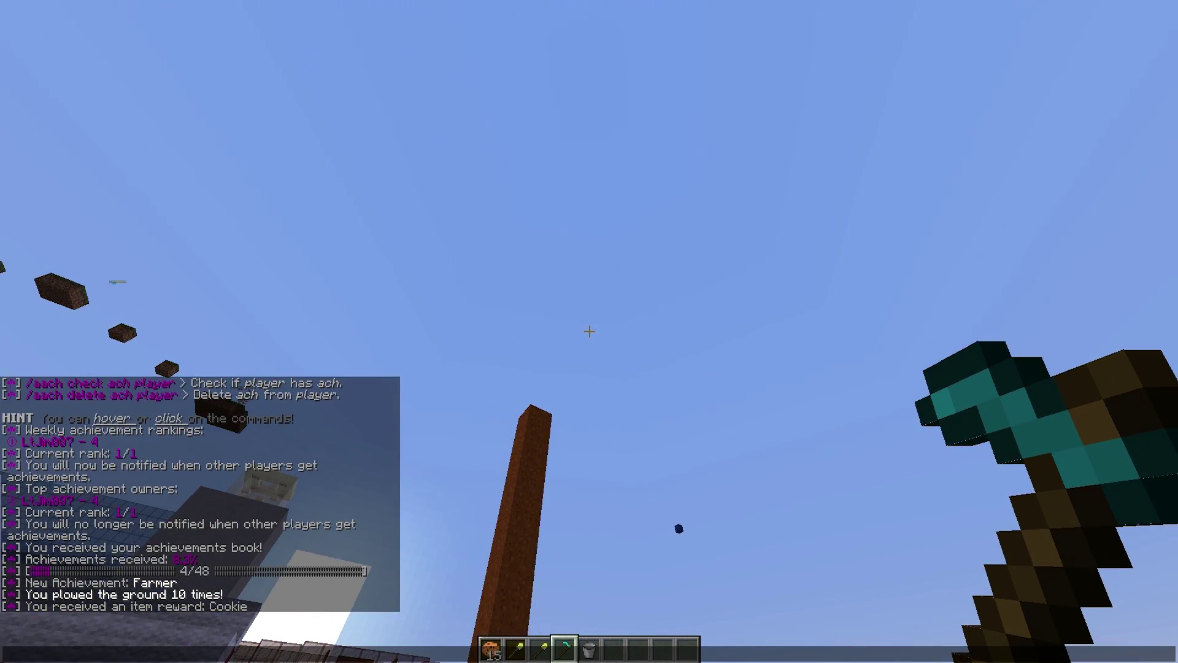
{"action": "key", "text": "Escape"}
{"action": "key", "text": "1"}
{"action": "key", "text": "e"}
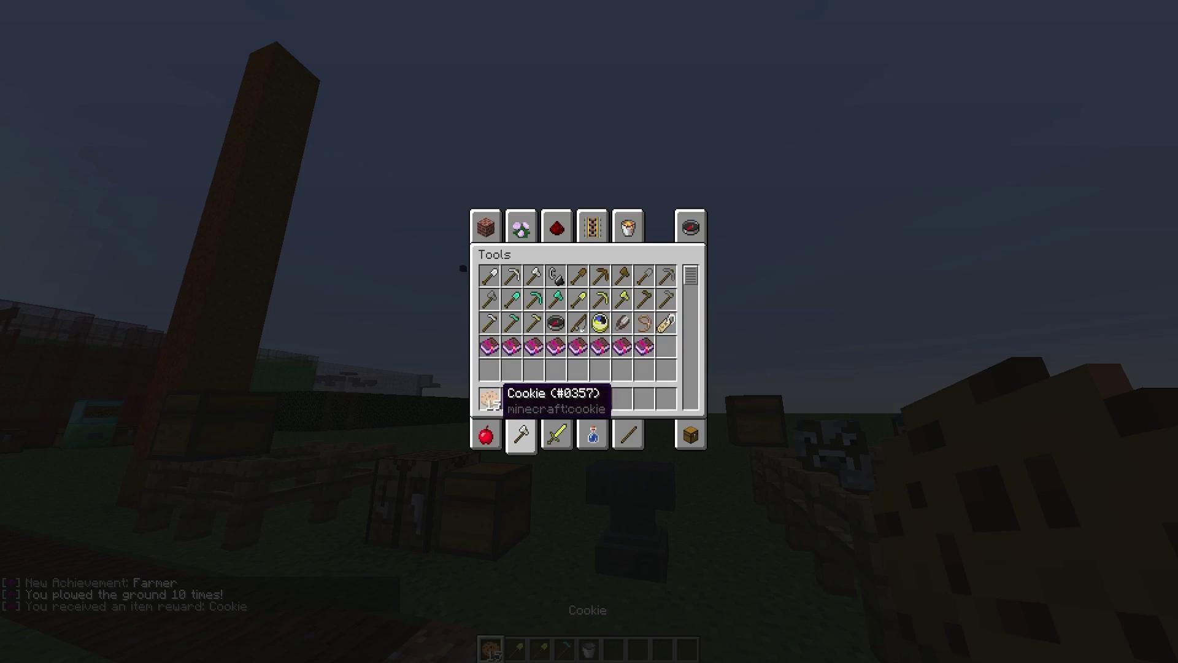
{"action": "key", "text": "e"}
Take the zombie spawn egg from the chest above the small empty pen into the ninth hotbar slot.
{"action": "key", "text": "w"}
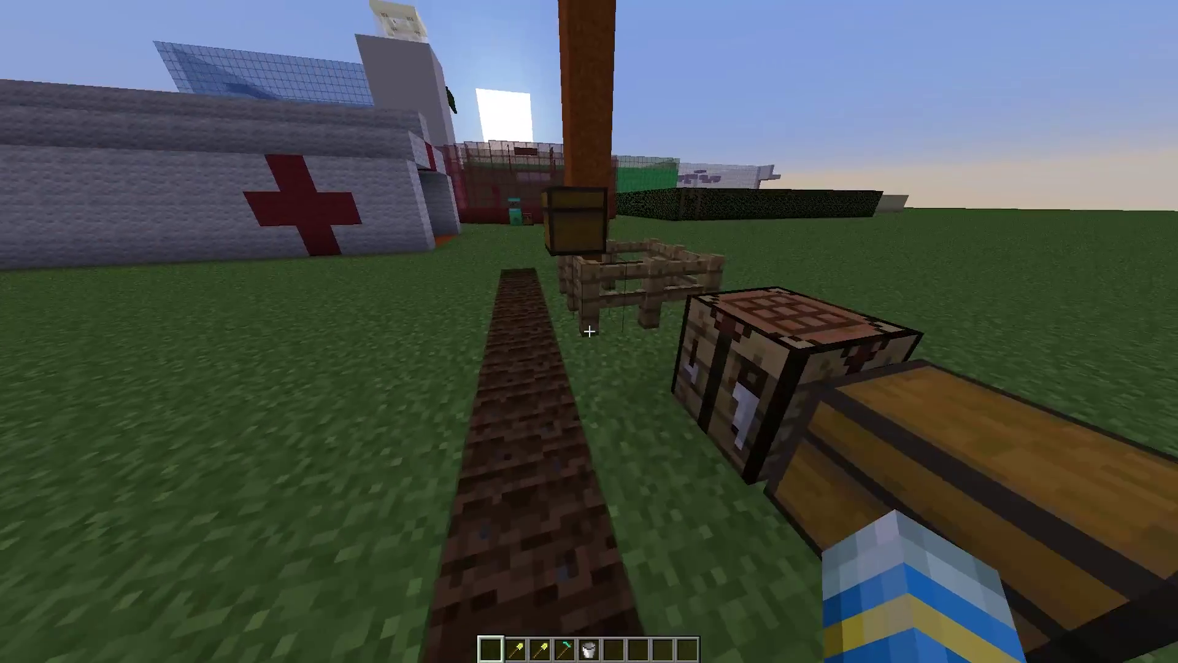
{"action": "key", "text": "w"}
{"action": "scroll", "coordinate": [589, 331], "scroll_direction": "up", "scroll_amount": 1}
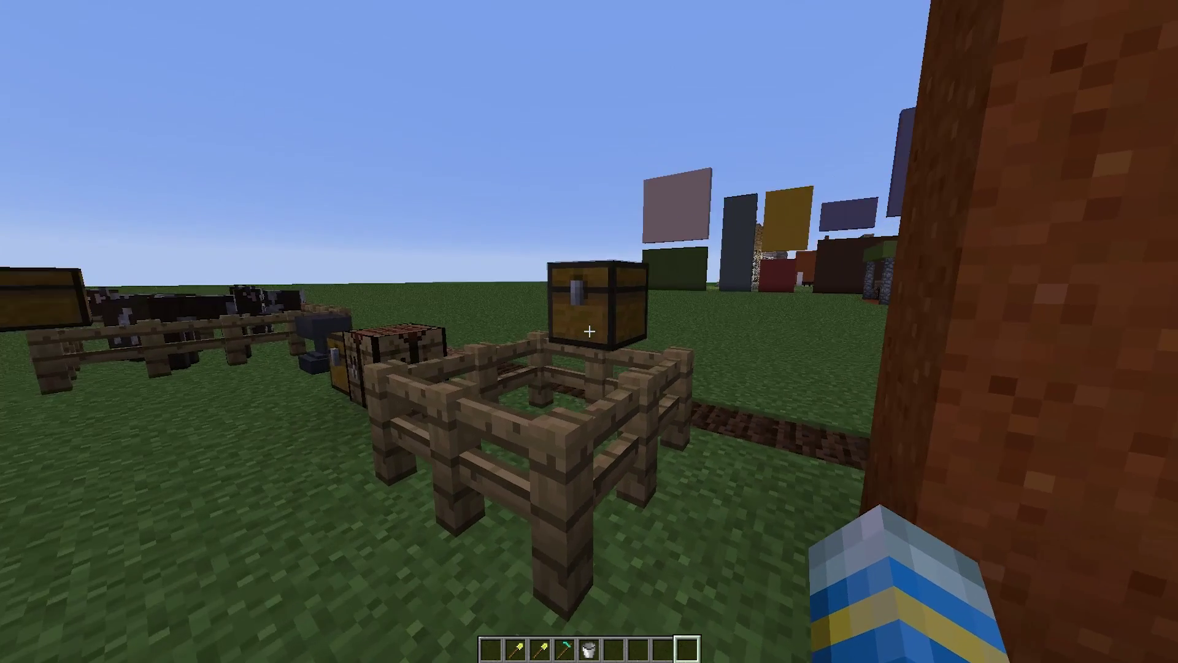
{"action": "right_click", "coordinate": [589, 332]}
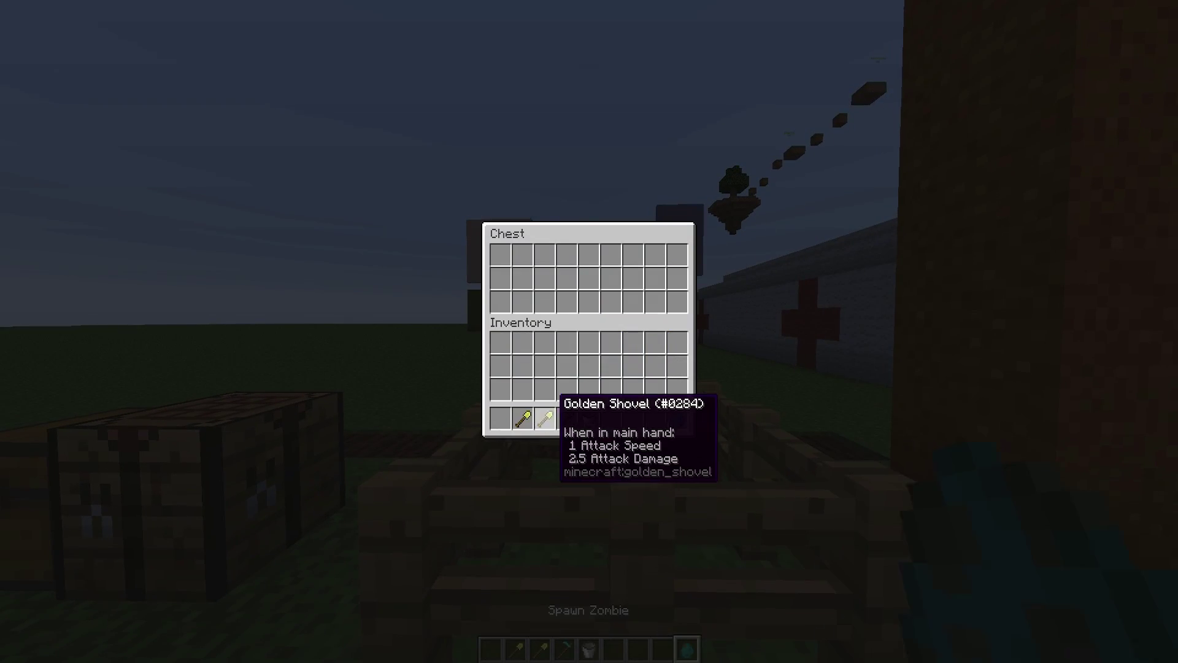
{"action": "key", "text": "e"}
Set the world time to night and add a diamond sword to the sixth hotbar slot.
{"action": "key", "text": "slash"}
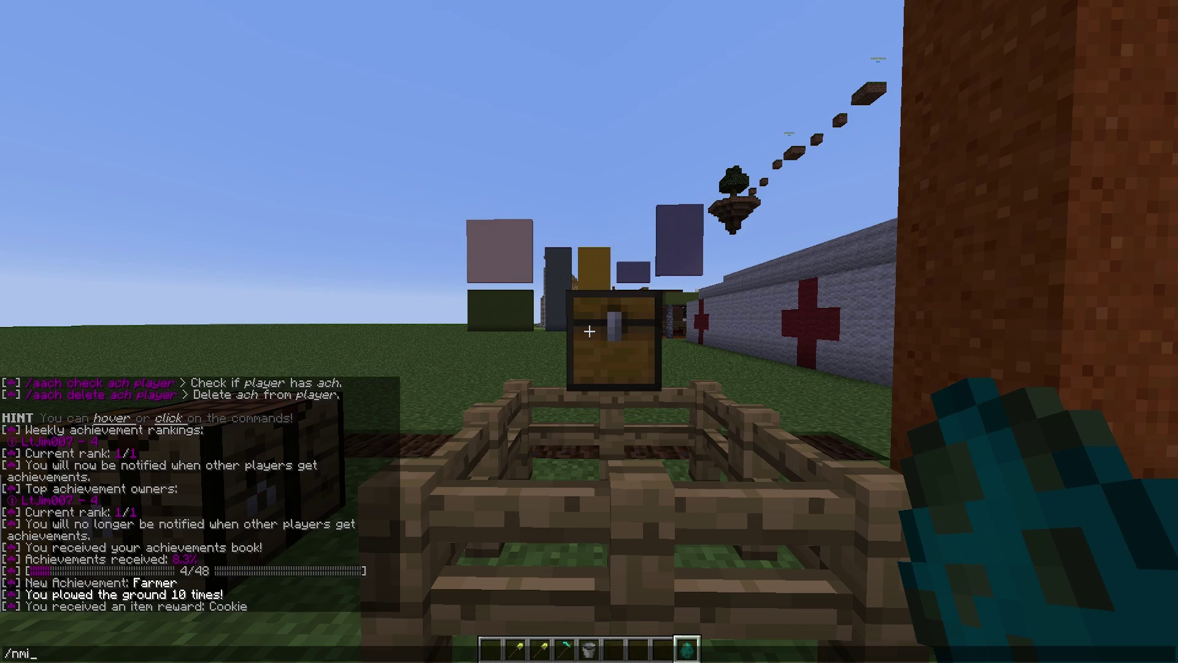
{"action": "type", "text": "night"}
{"action": "key", "text": "Return"}
{"action": "key", "text": "e"}
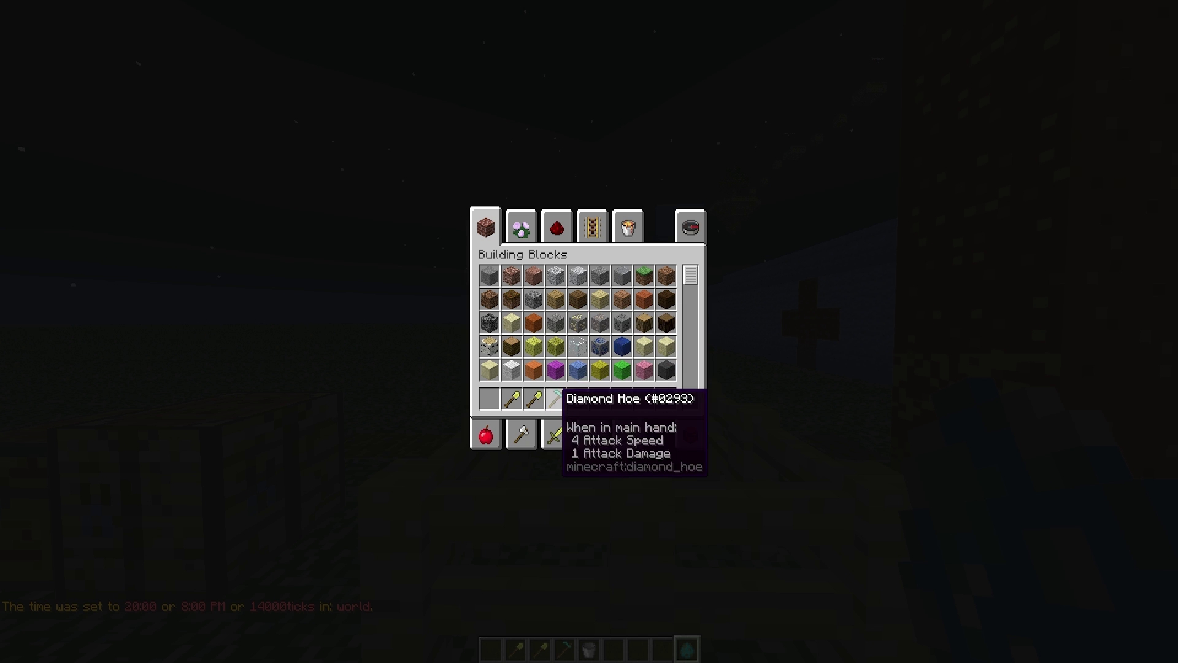
{"action": "key", "text": "e"}
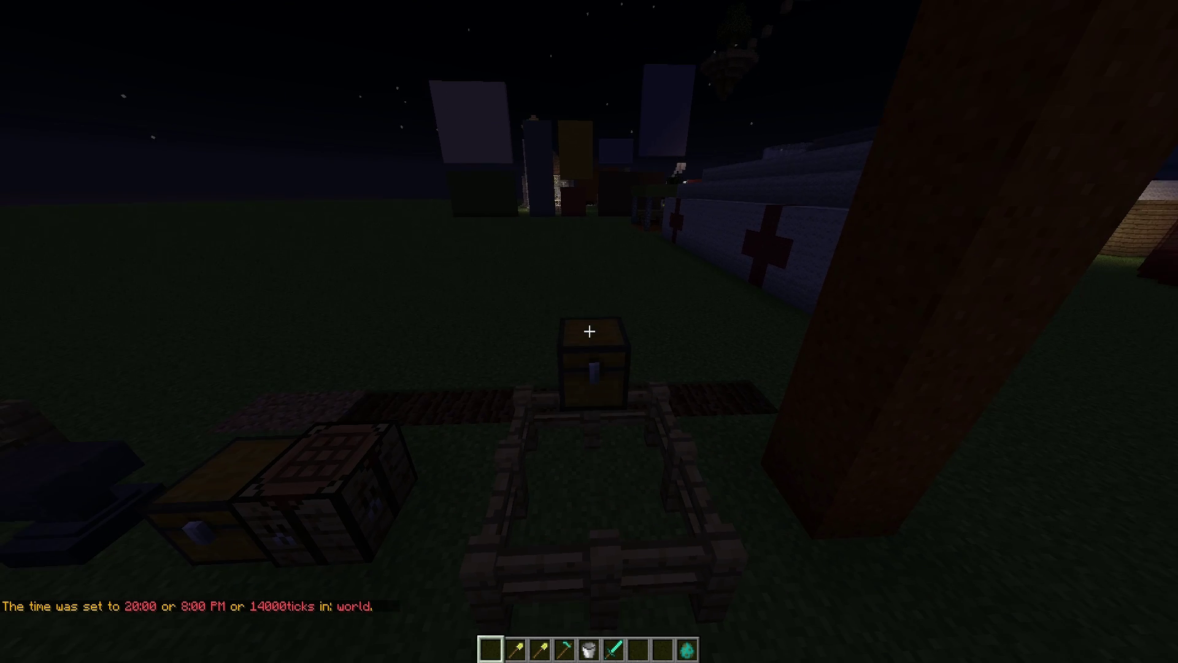
{"action": "key", "text": "2"}
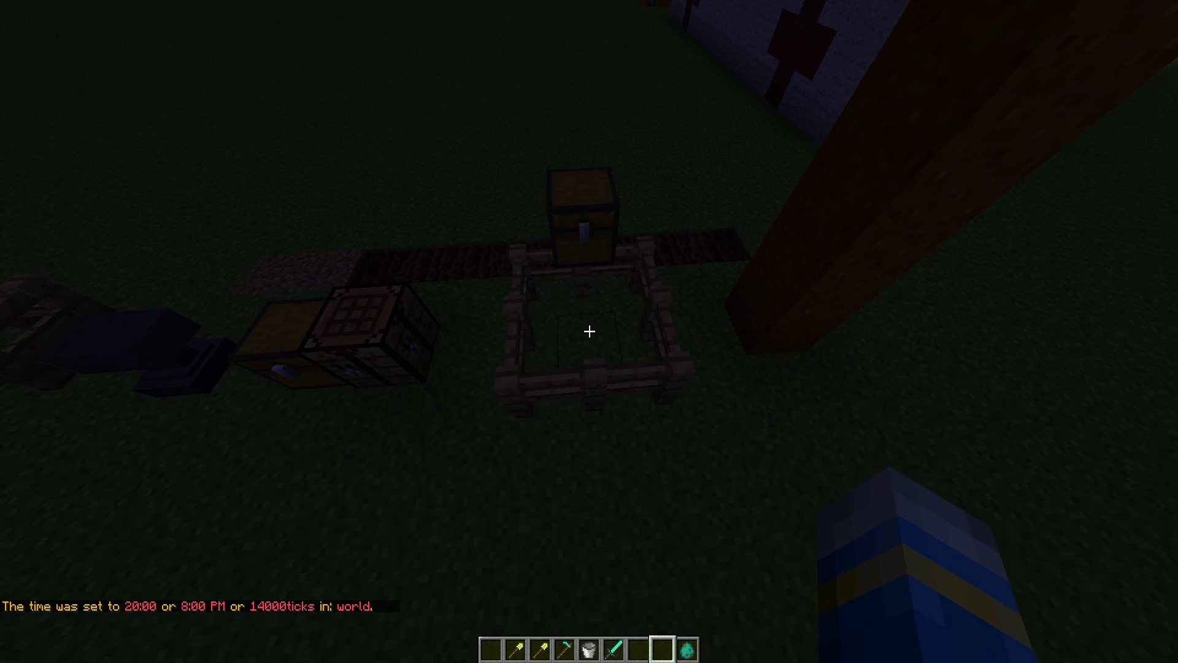
Spawn a zombie in the small pen and kill it with the diamond sword to earn The Walking Dead achievement.
{"action": "key", "text": "9"}
{"action": "right_click", "coordinate": [589, 331]}
{"action": "key", "text": "6"}
{"action": "left_click", "coordinate": [589, 332]}
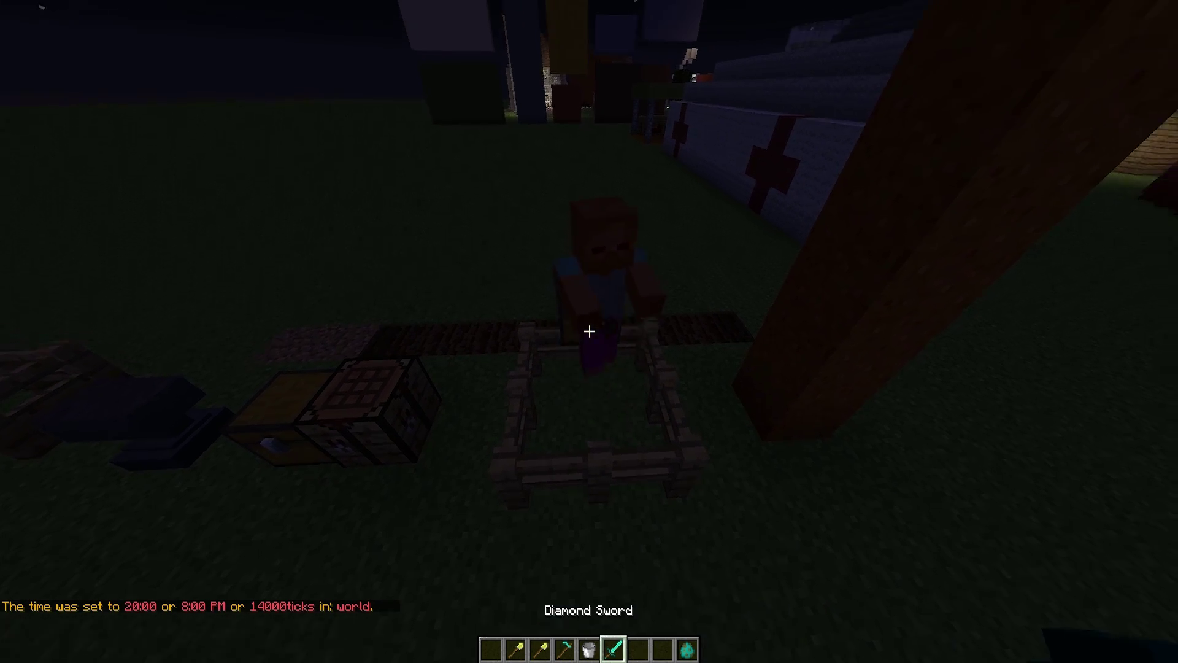
{"action": "left_click", "coordinate": [589, 331]}
{"action": "left_click", "coordinate": [589, 332]}
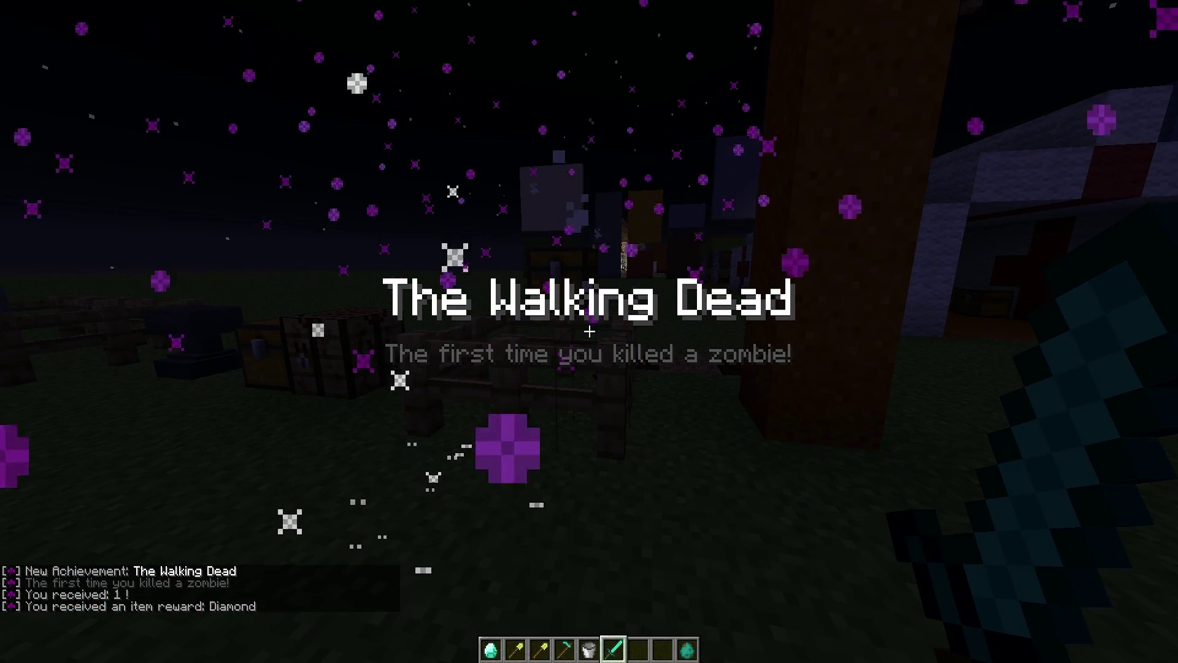
Set the world time back to day and clear the diamond reward and zombie spawn egg from the hotbar.
{"action": "type", "text": "/day"}
{"action": "key", "text": "Return"}
{"action": "key", "text": "e"}
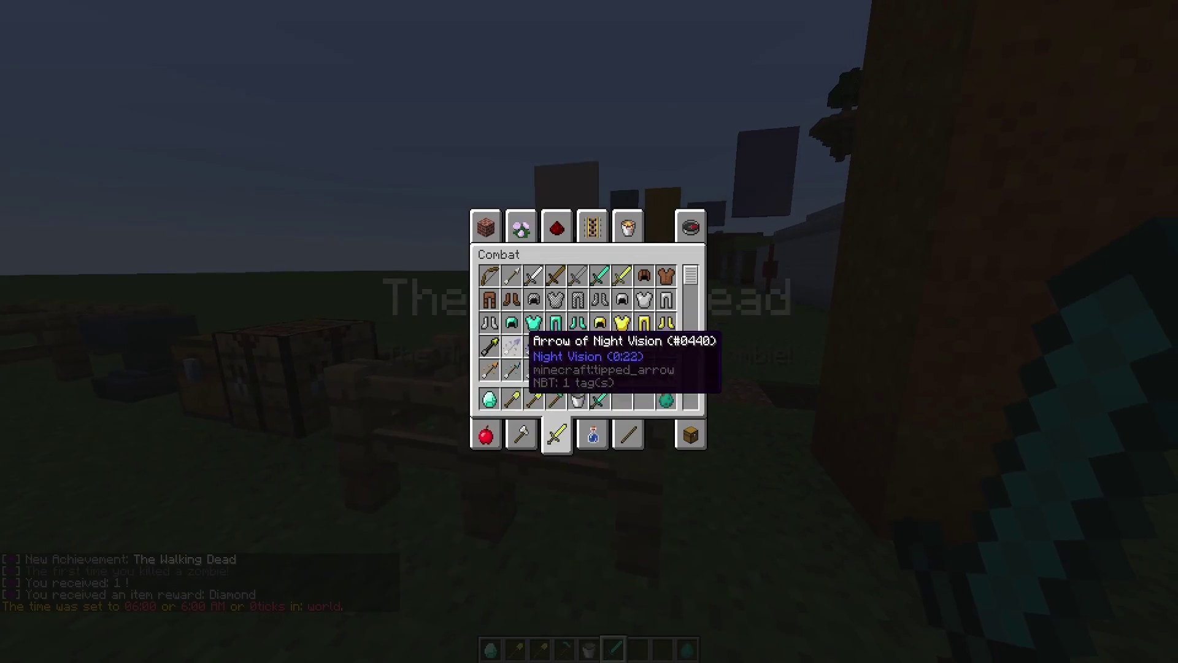
{"action": "left_click", "coordinate": [665, 404], "text": "shift"}
{"action": "key", "text": "e"}
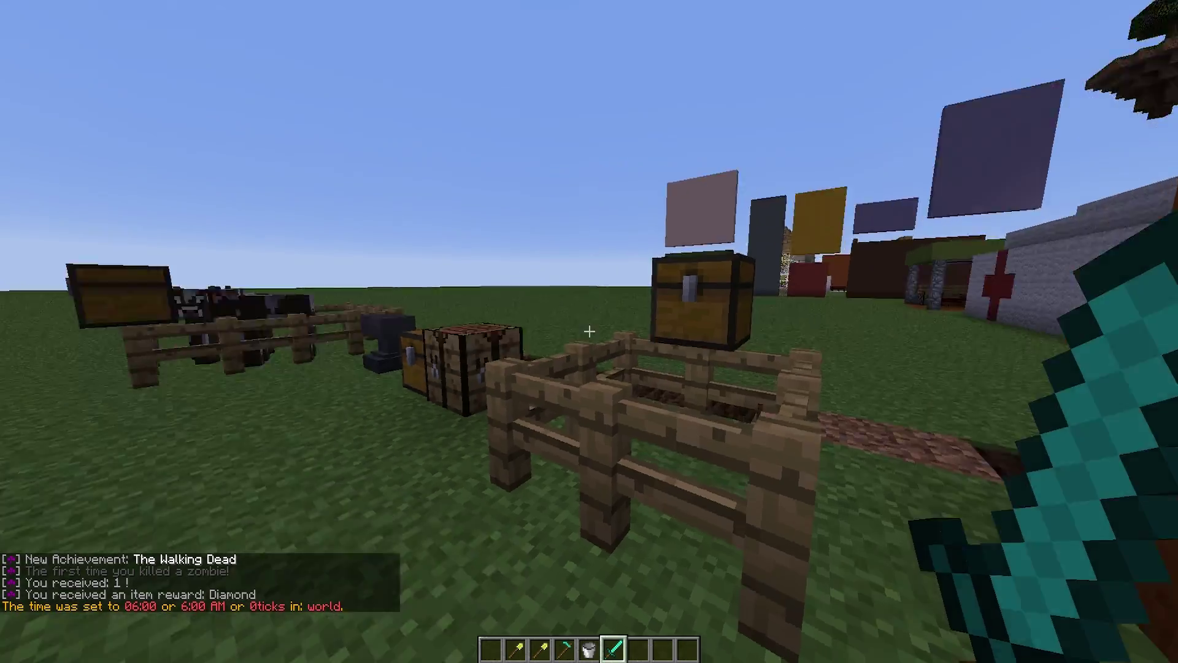
Go over to the cow pen and check the contents of its chest.
{"action": "key", "text": "w"}
{"action": "key", "text": "space"}
{"action": "key", "text": "space"}
{"action": "scroll", "coordinate": [589, 331], "scroll_direction": "down", "scroll_amount": 1}
{"action": "key", "text": "shift"}
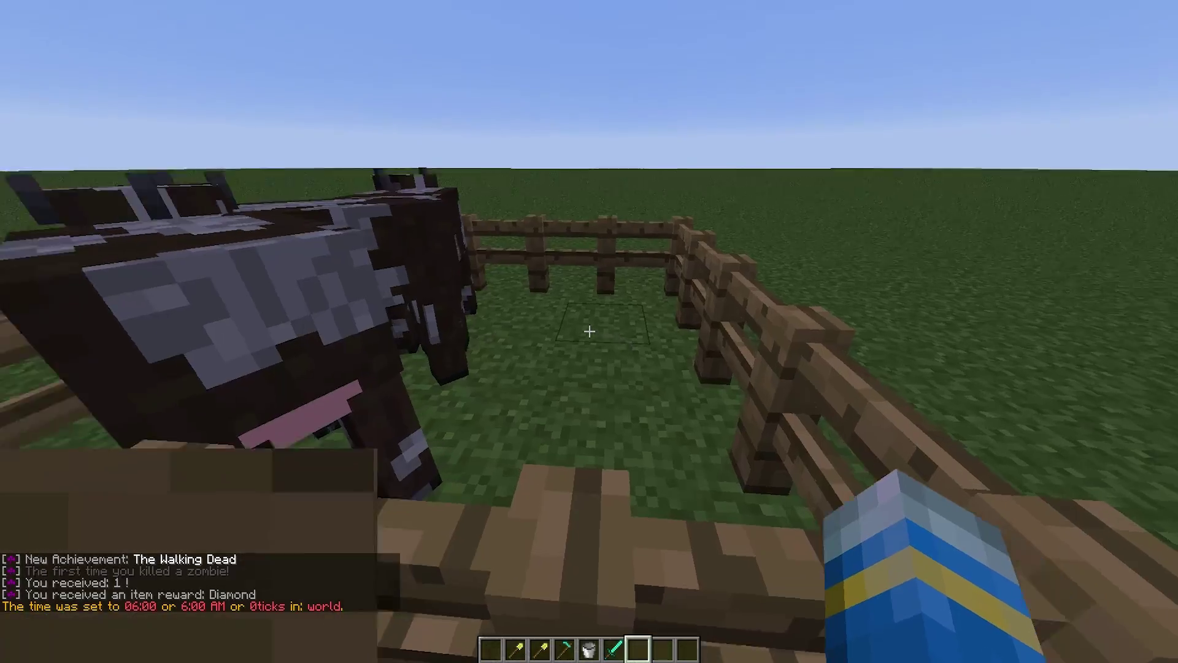
{"action": "right_click", "coordinate": [589, 331]}
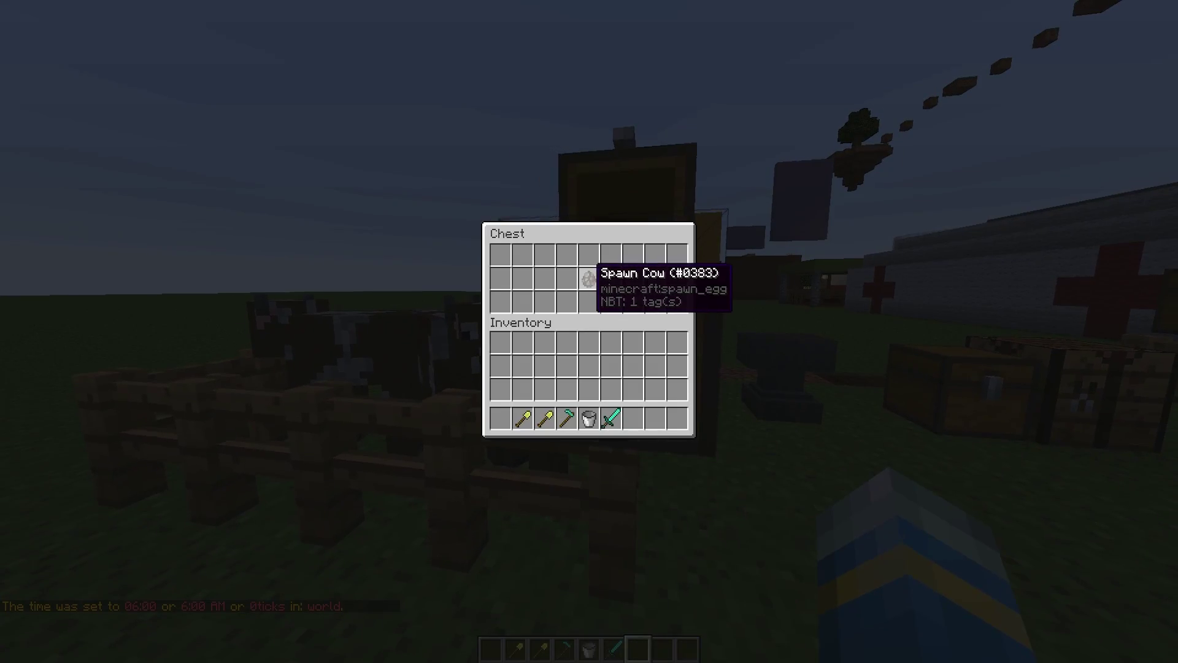
{"action": "key", "text": "e"}
Equip the bucket and look over the cows inside the pen.
{"action": "key", "text": "5"}
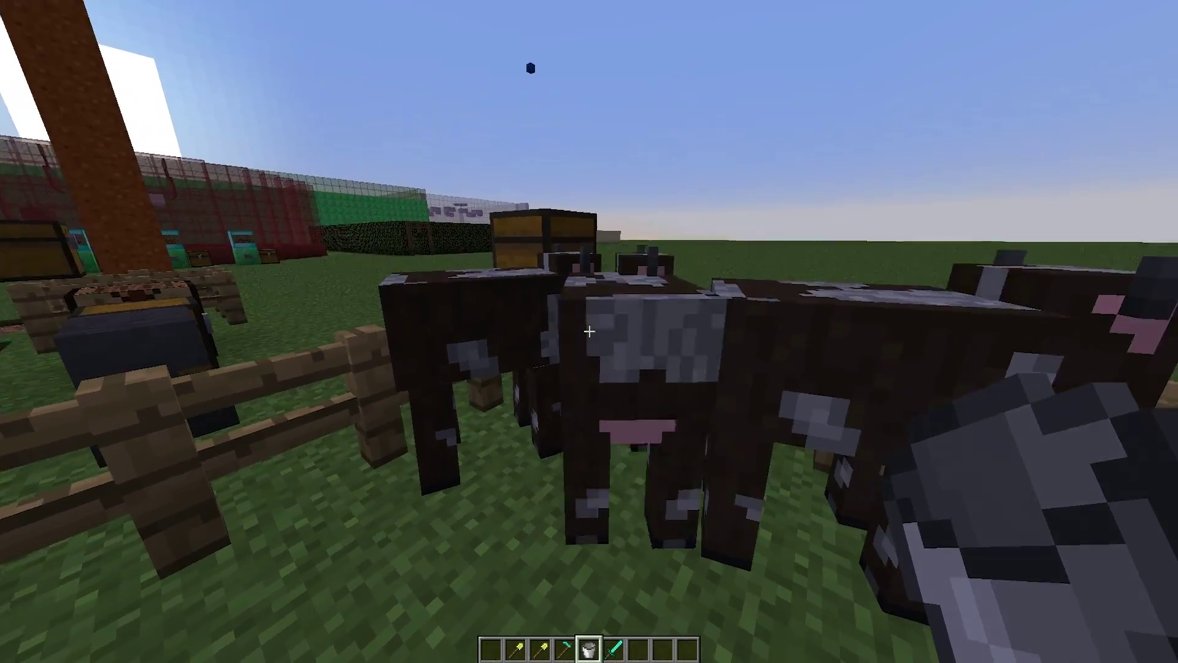
{"action": "key", "text": "w"}
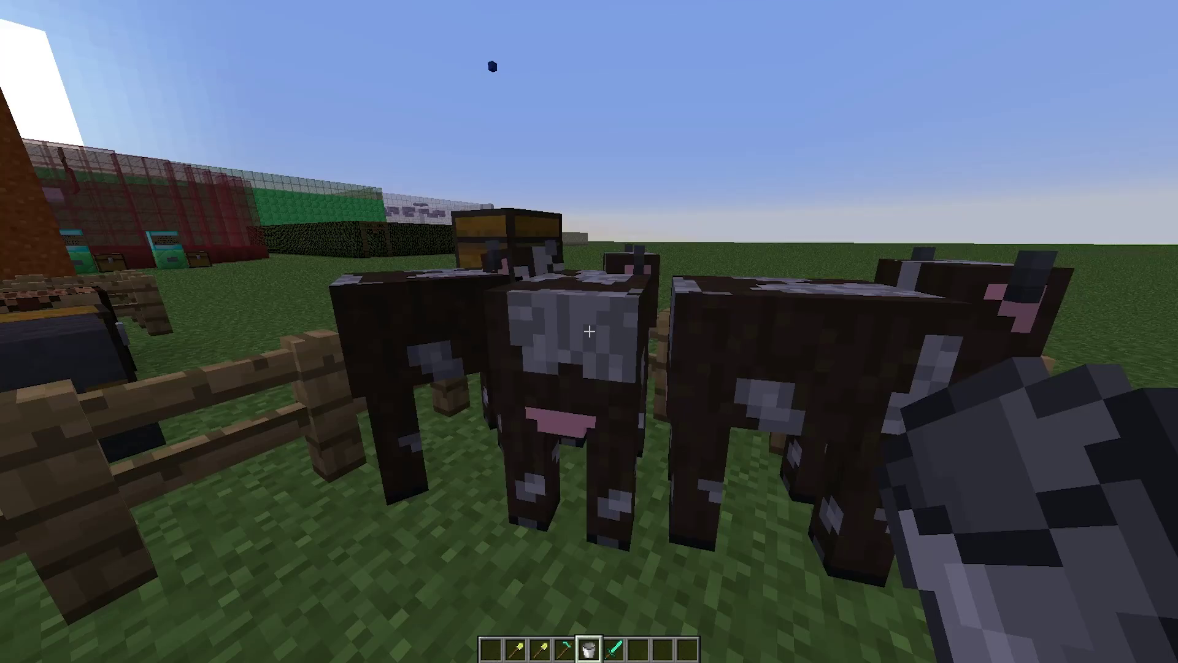
{"action": "key", "text": "w"}
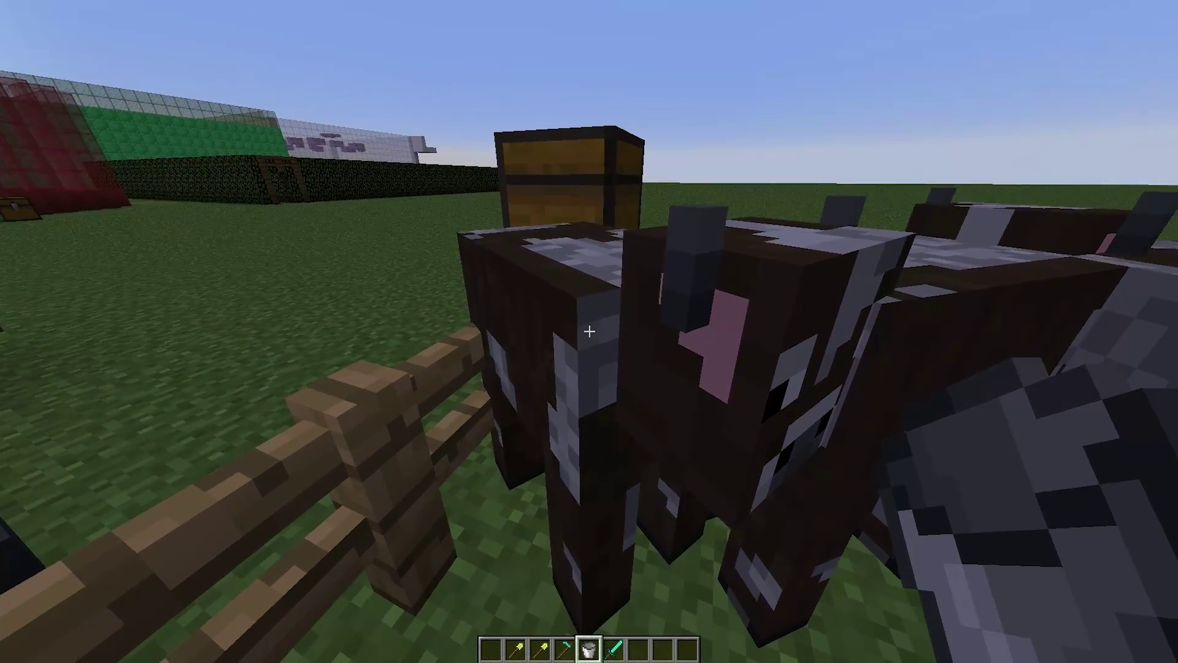
{"action": "key", "text": "e"}
{"action": "key", "text": "e"}
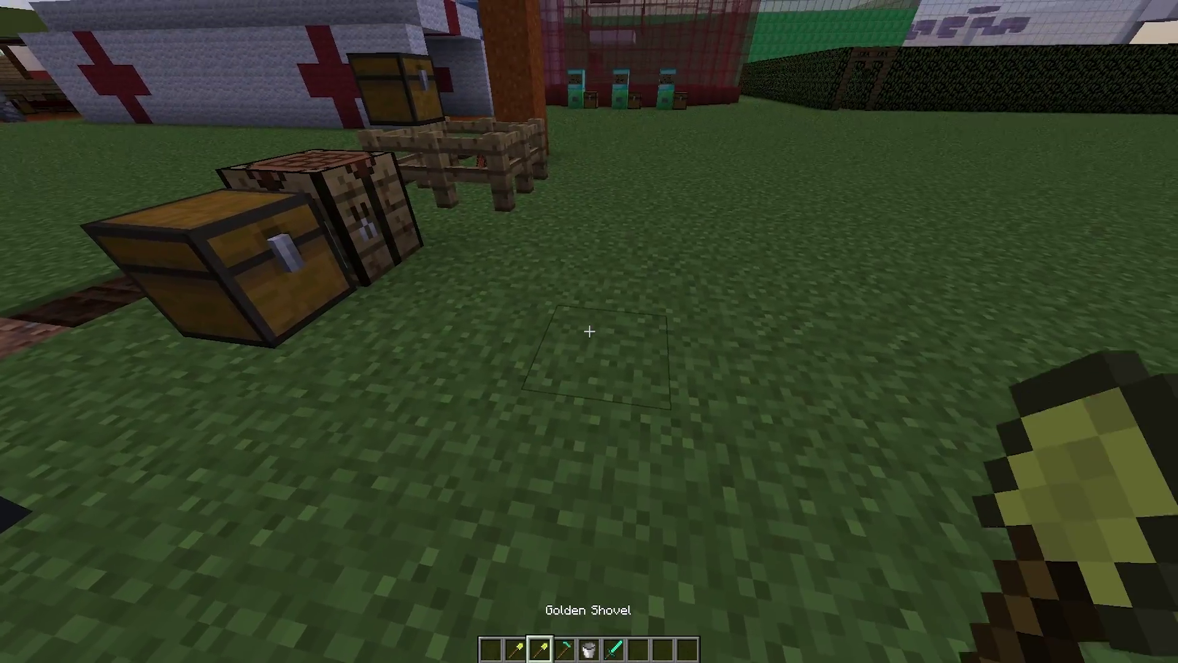
Wear down one golden shovel by digging a row of grass blocks in survival mode, and pick a grass block back in creative.
{"action": "left_click_drag", "start_coordinate": [589, 332], "coordinate": [589, 331]}
{"action": "key", "text": "w"}
{"action": "key", "text": "w"}
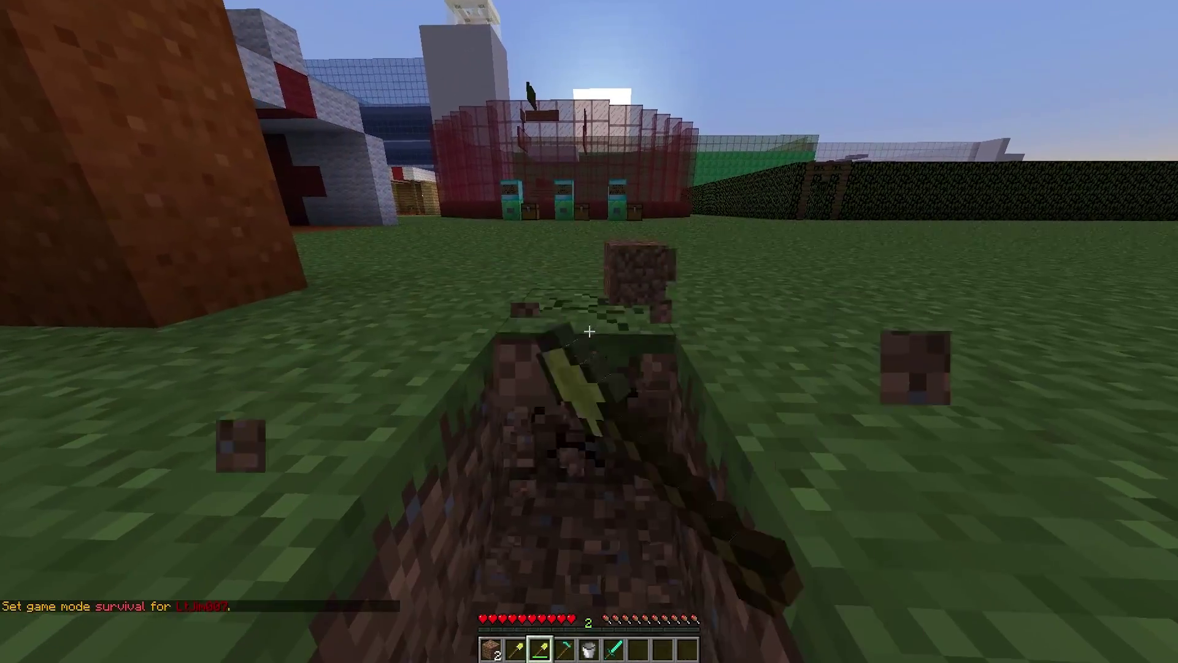
{"action": "key", "text": "w"}
{"action": "left_click", "coordinate": [589, 332]}
{"action": "scroll", "coordinate": [589, 331], "scroll_direction": "up", "scroll_amount": 1}
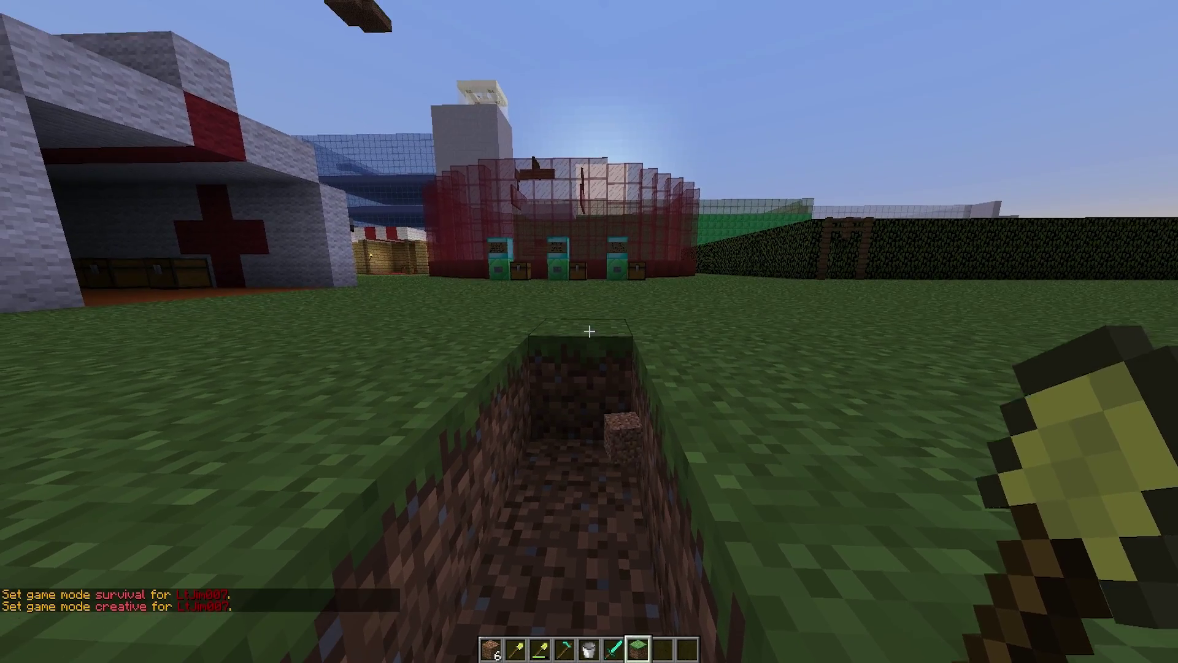
{"action": "middle_click", "coordinate": [589, 331]}
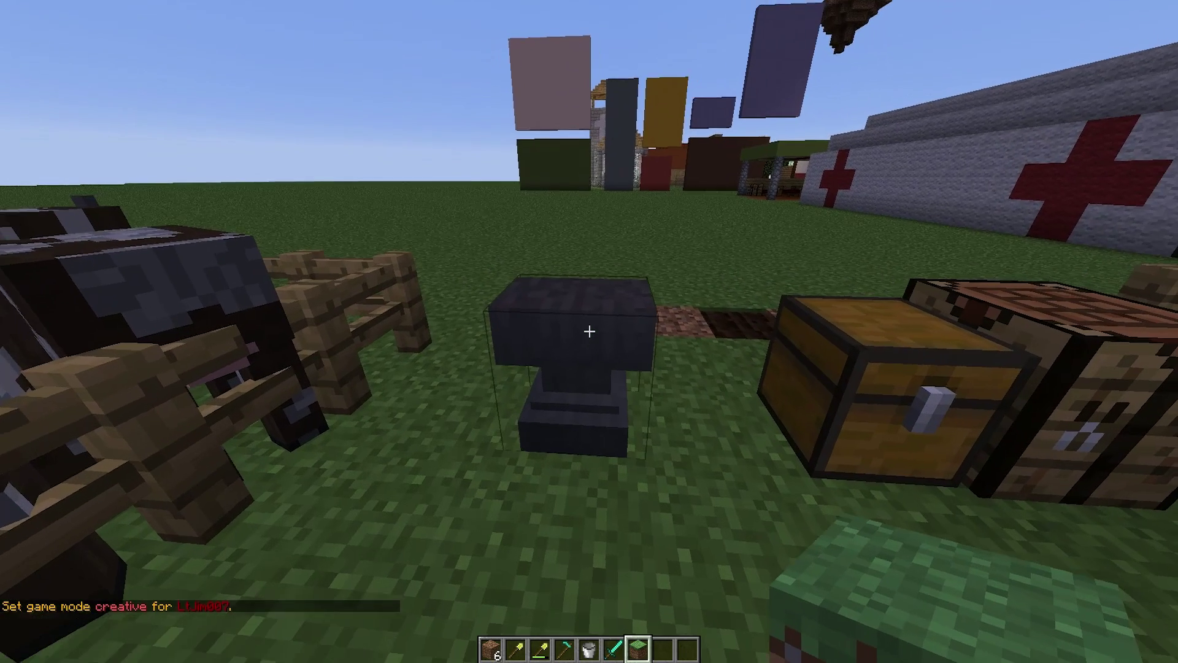
Add gold ingots from the creative Materials items to the eighth hotbar slot.
{"action": "key", "text": "e"}
{"action": "left_click", "coordinate": [557, 434]}
{"action": "left_click", "coordinate": [628, 434]}
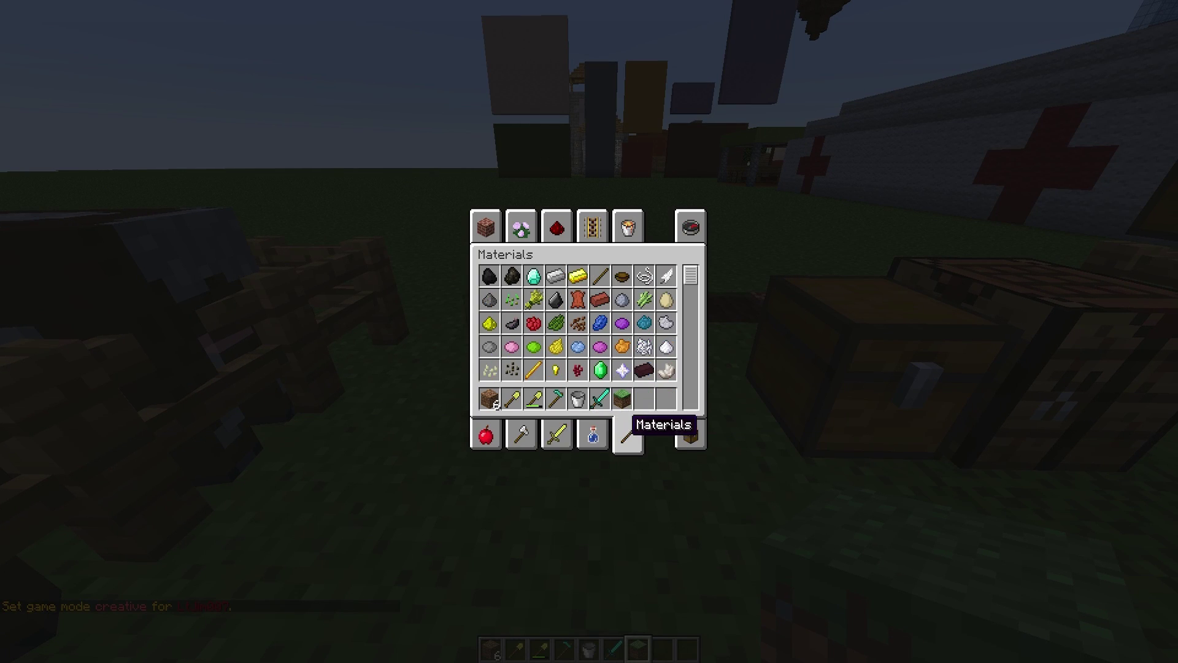
{"action": "left_click", "coordinate": [578, 277]}
{"action": "left_click", "coordinate": [644, 398]}
{"action": "key", "text": "e"}
Repair the worn golden shovel with the second golden shovel at the anvil to earn the First Repair achievement.
{"action": "right_click", "coordinate": [589, 331]}
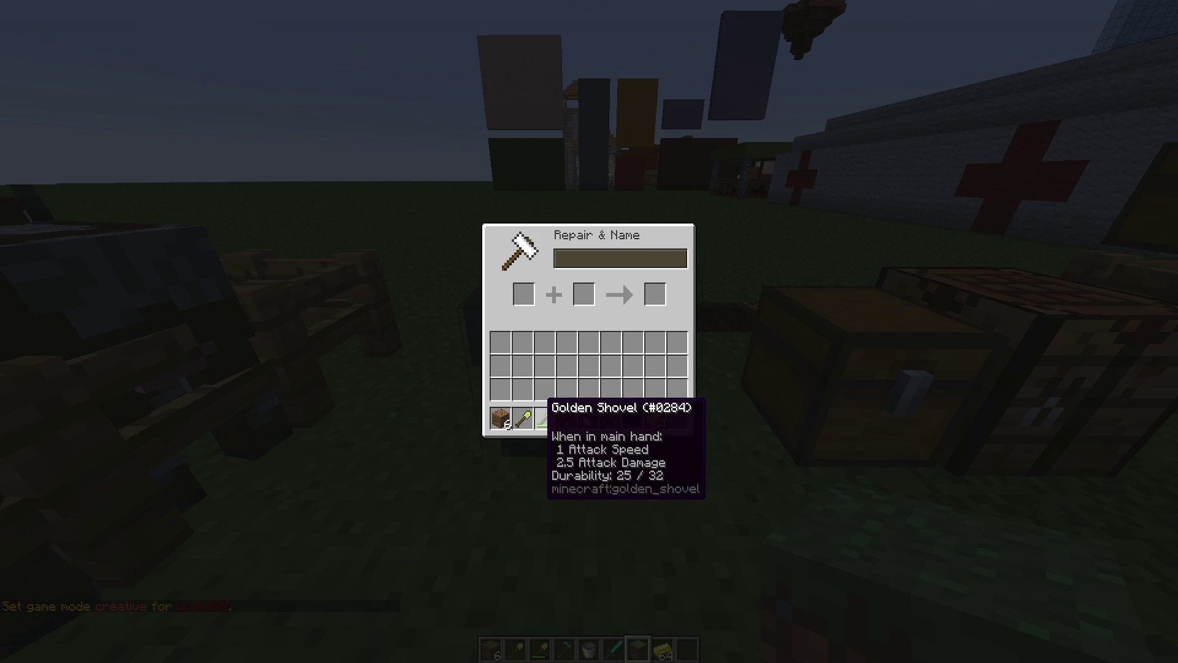
{"action": "left_click", "coordinate": [544, 419], "text": "shift"}
{"action": "left_click", "coordinate": [523, 419], "text": "shift"}
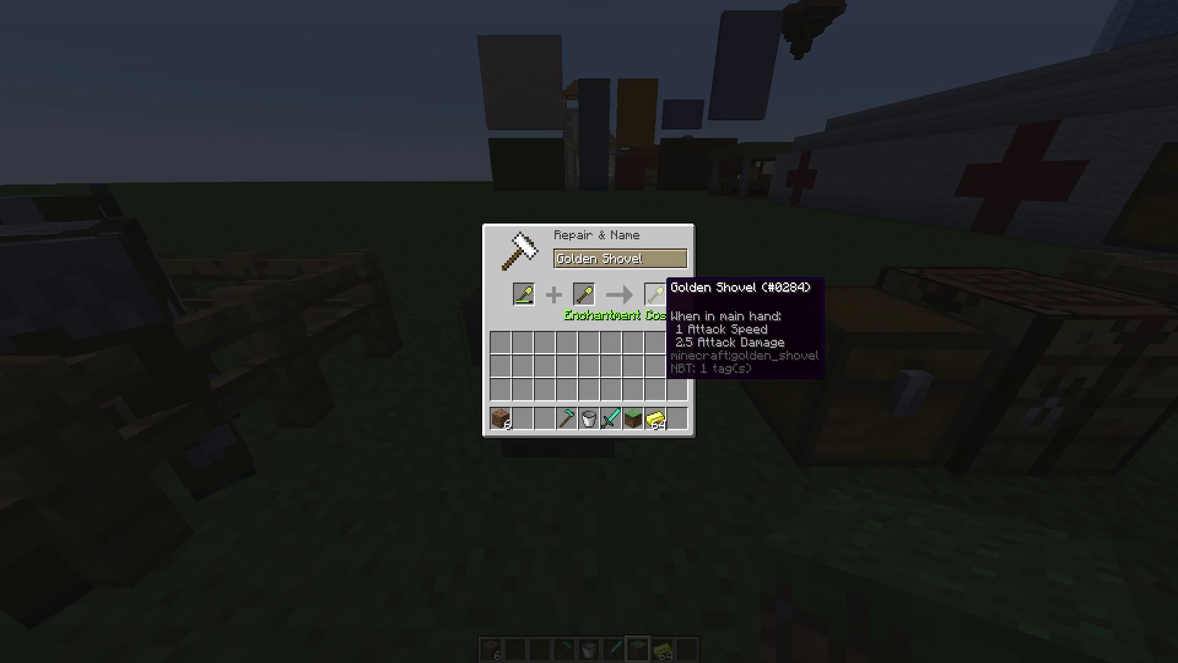
{"action": "left_click", "coordinate": [655, 295], "text": "shift"}
{"action": "key", "text": "e"}
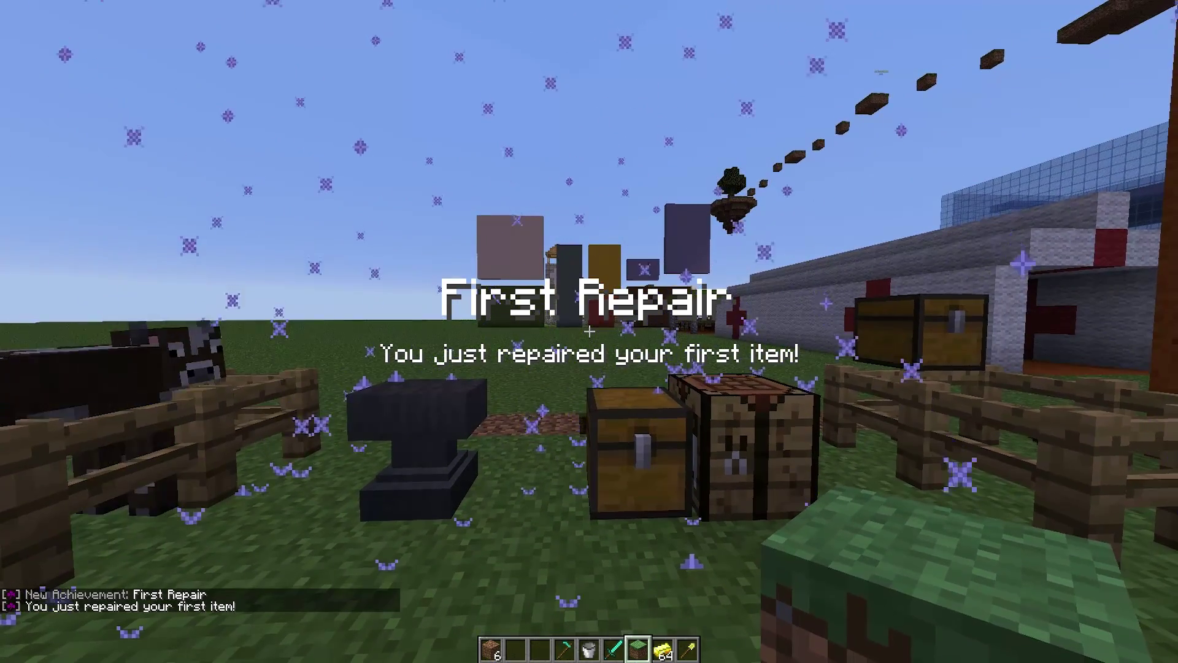
Check the First Repair messages in the chat and clear all items from the inventory.
{"action": "key", "text": "t"}
{"action": "key", "text": "Escape"}
{"action": "key", "text": "e"}
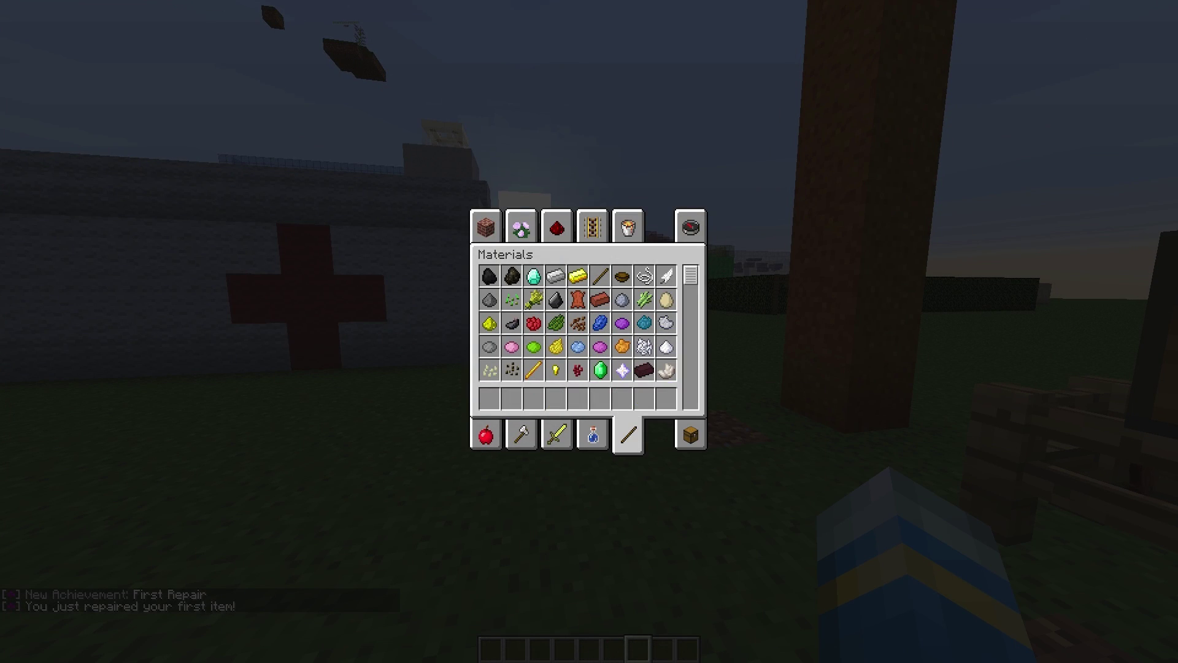
{"action": "left_click", "coordinate": [694, 433]}
Show the plugin's command overview with /aach and run /aach stats from it.
{"action": "type", "text": "eta"}
{"action": "key", "text": "BackSpace"}
{"action": "type", "text": "/aach"}
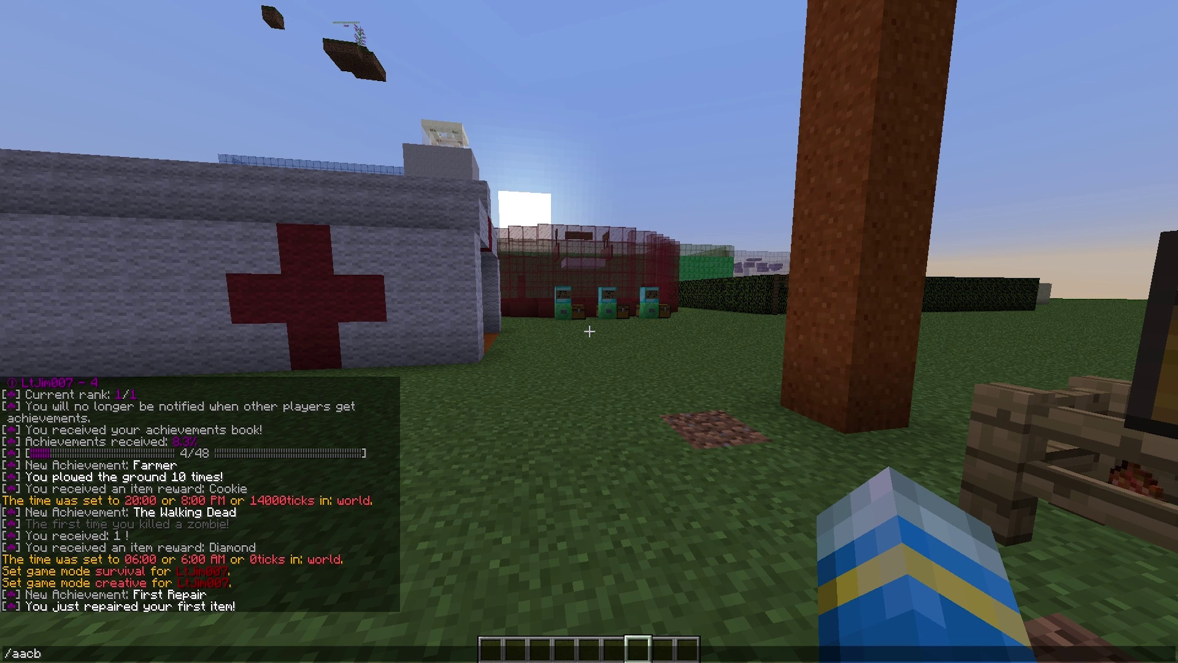
{"action": "key", "text": "Return"}
{"action": "key", "text": "t"}
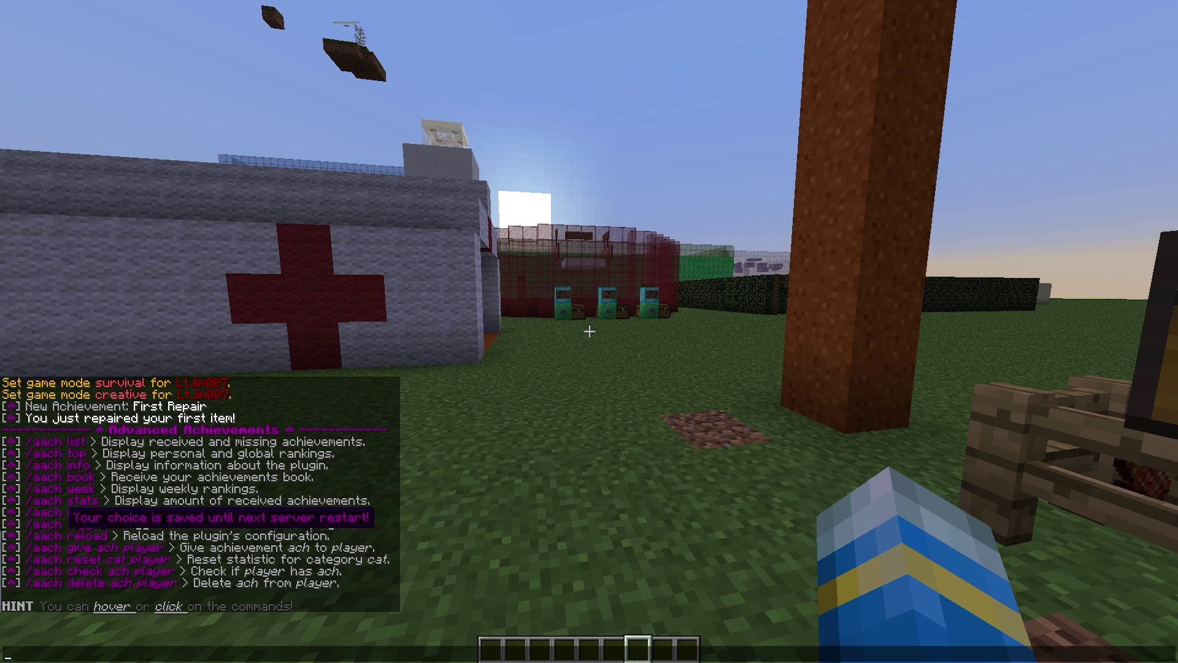
{"action": "left_click", "coordinate": [85, 500]}
{"action": "key", "text": "Return"}
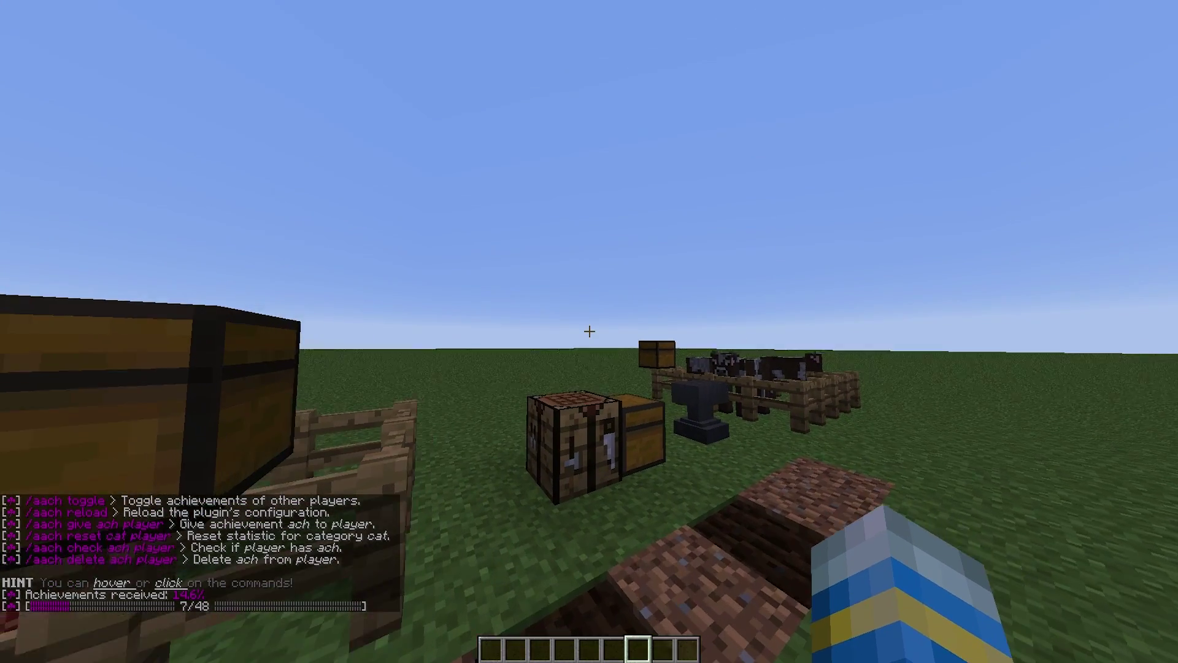
Open the achievements list with /aach list and view the Items Broken category, returning to the overview.
{"action": "key", "text": "t"}
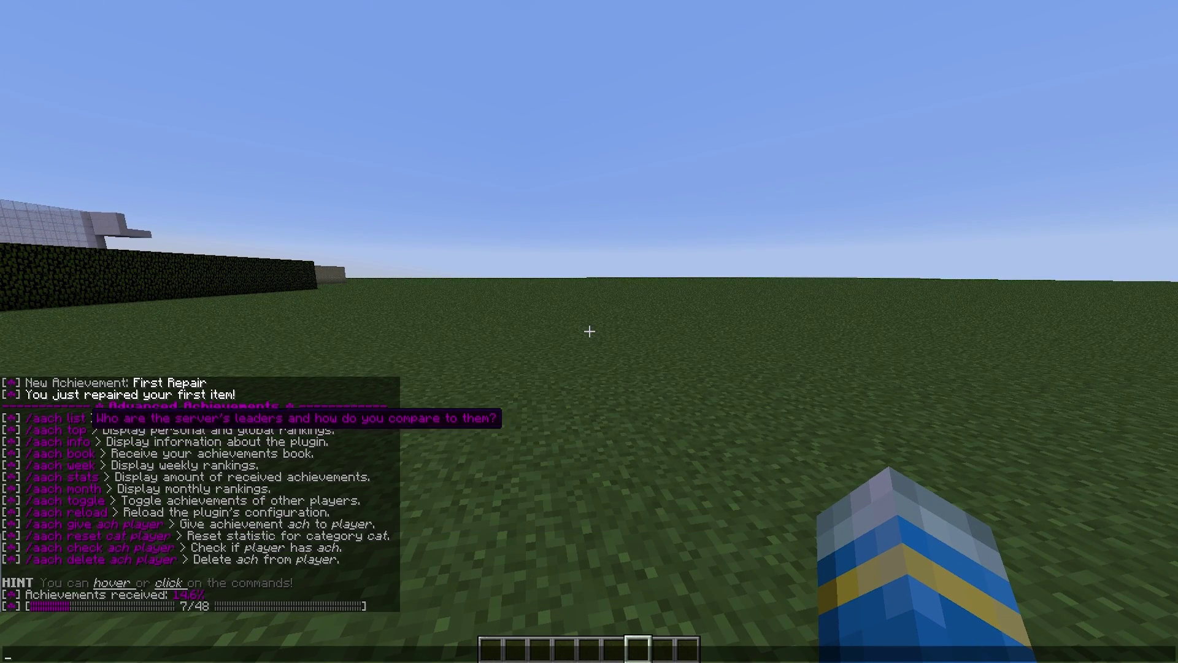
{"action": "left_click", "coordinate": [80, 417]}
{"action": "key", "text": "Return"}
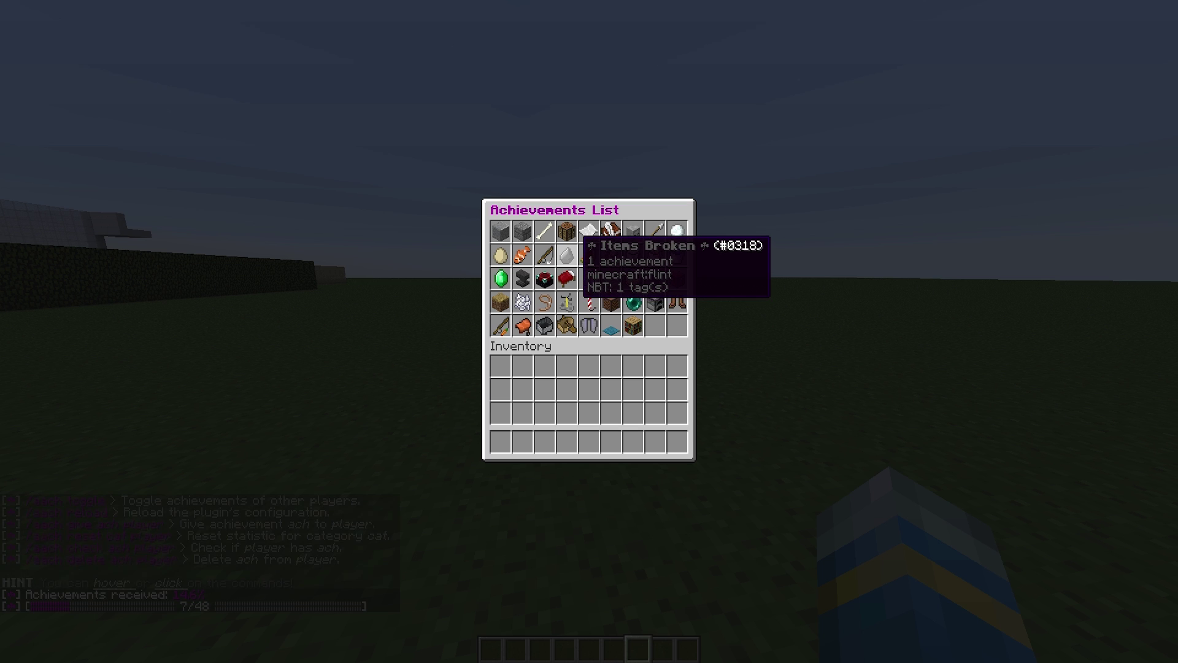
{"action": "left_click", "coordinate": [572, 254]}
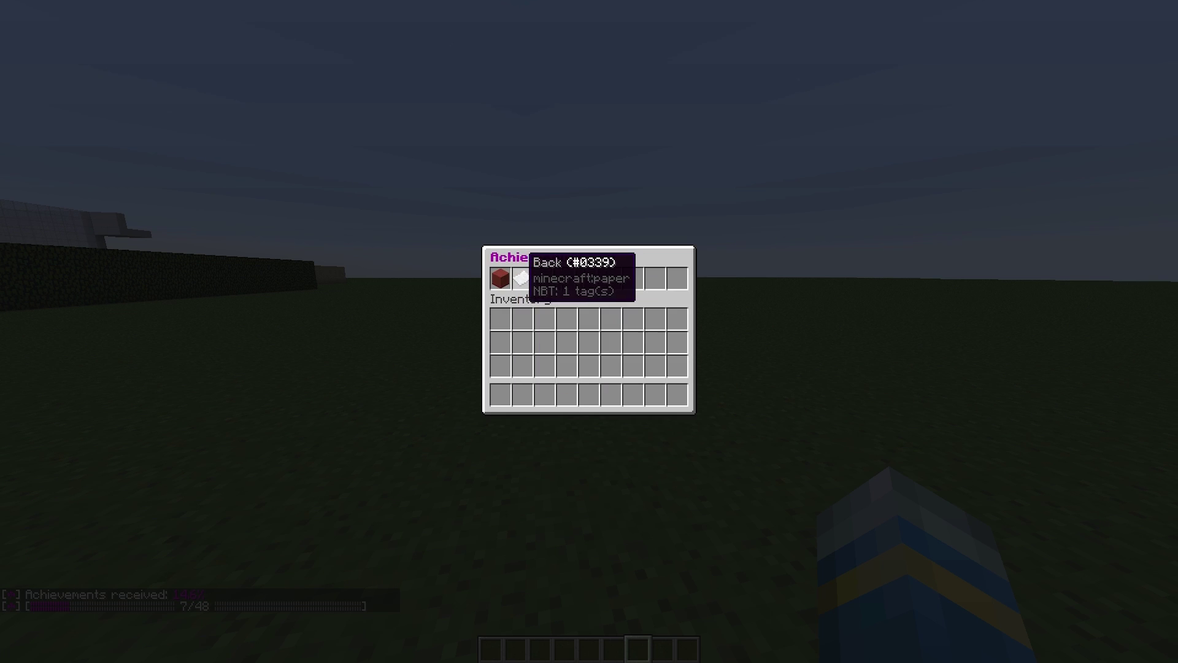
{"action": "left_click", "coordinate": [523, 277]}
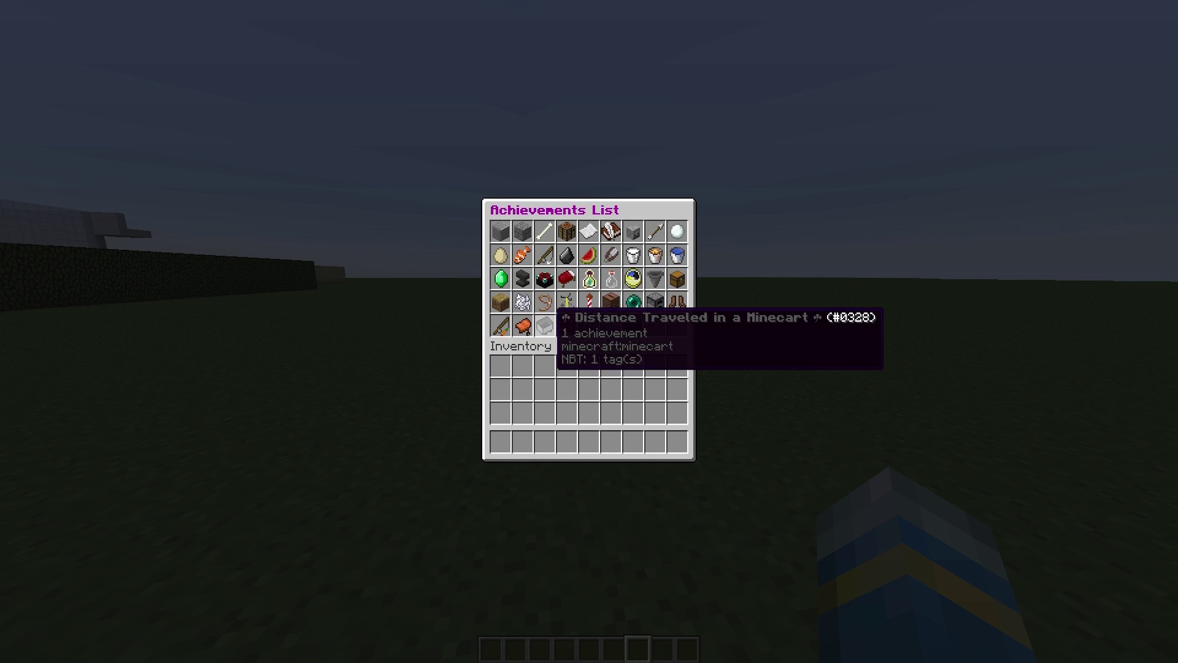
View the achievements for distance traveled in a minecart and on a pig in the achievements list.
{"action": "left_click", "coordinate": [544, 325]}
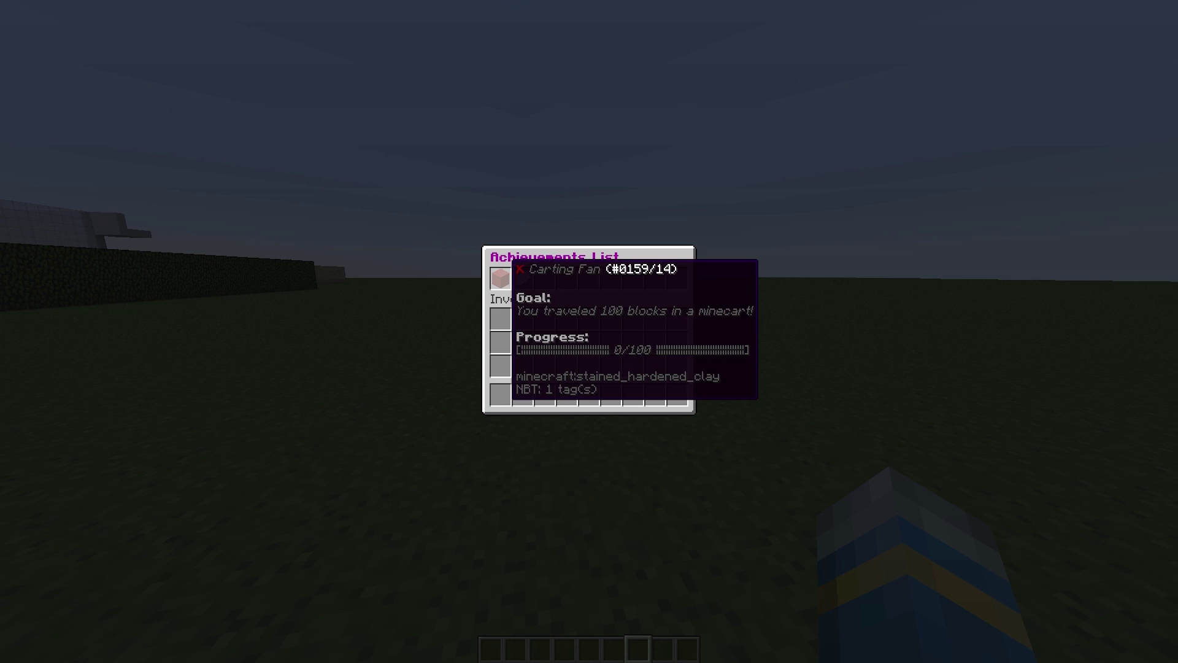
{"action": "left_click", "coordinate": [520, 277]}
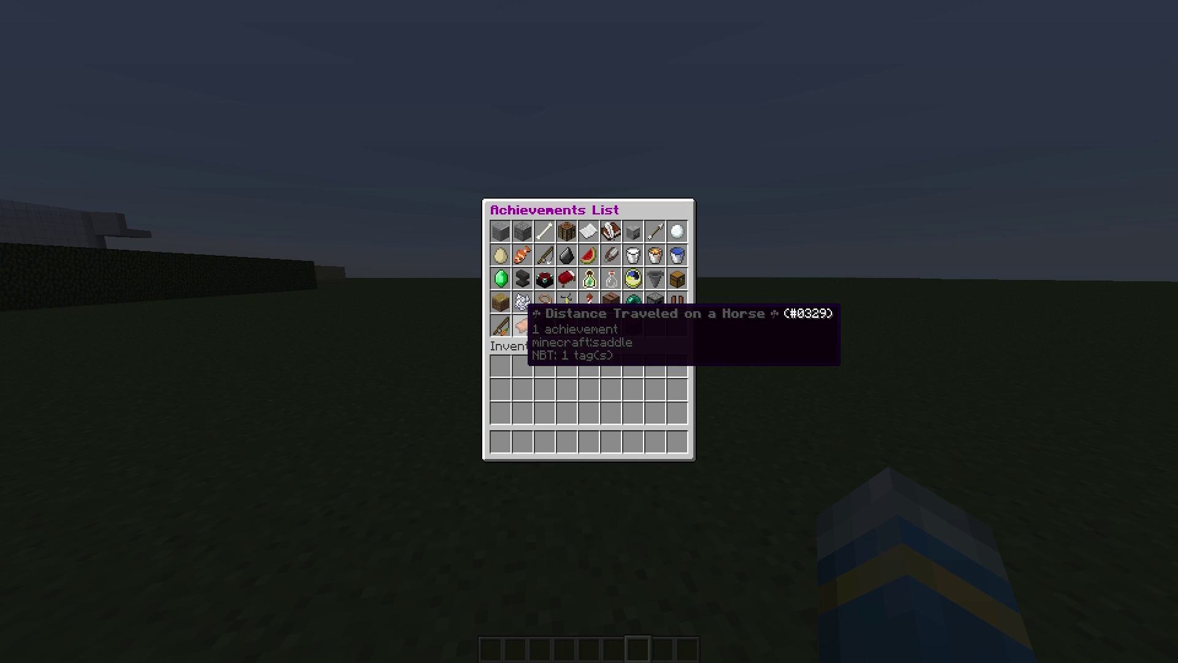
{"action": "left_click", "coordinate": [501, 324]}
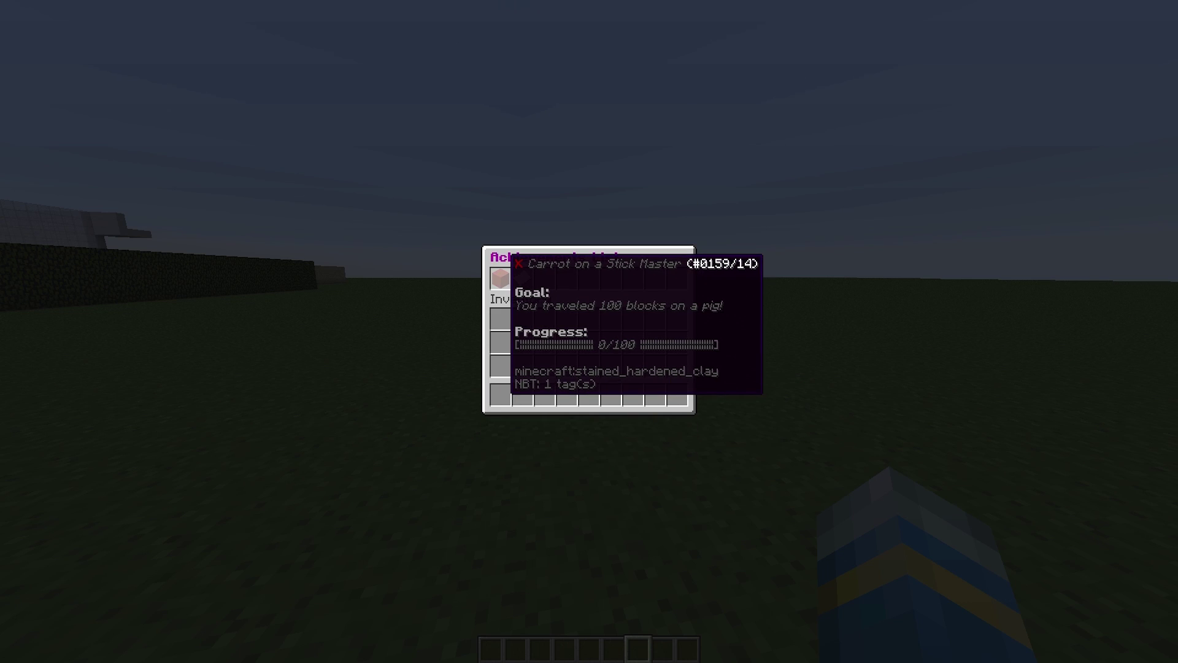
Return to the achievements list overview, check the Number of Trades category, and close the list to go back to the game world.
{"action": "left_click", "coordinate": [520, 277]}
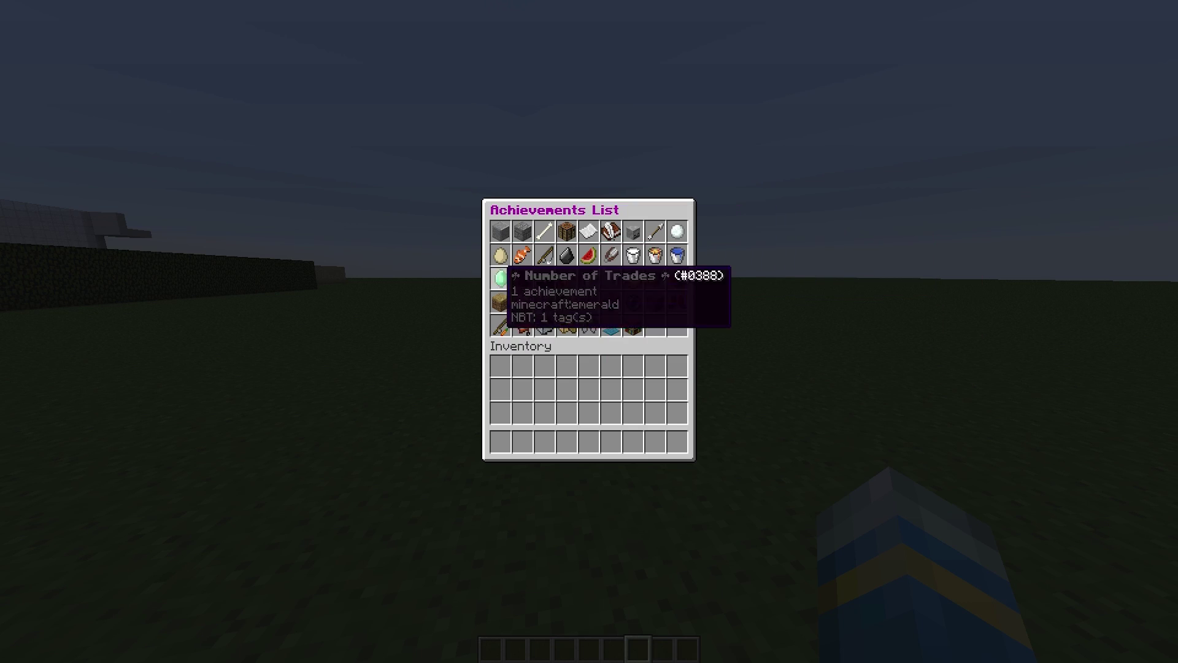
{"action": "key", "text": "Escape"}
{"action": "key", "text": "s"}
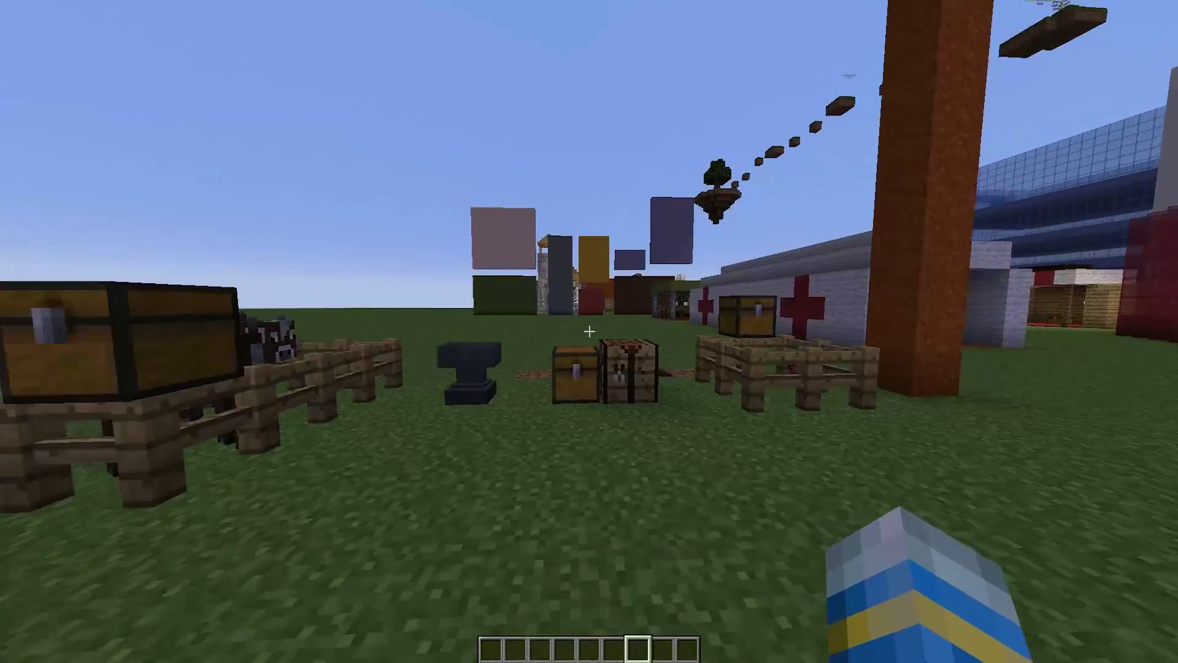
{"action": "key", "text": "w"}
{"action": "key", "text": "w"}
{"action": "key", "text": "space"}
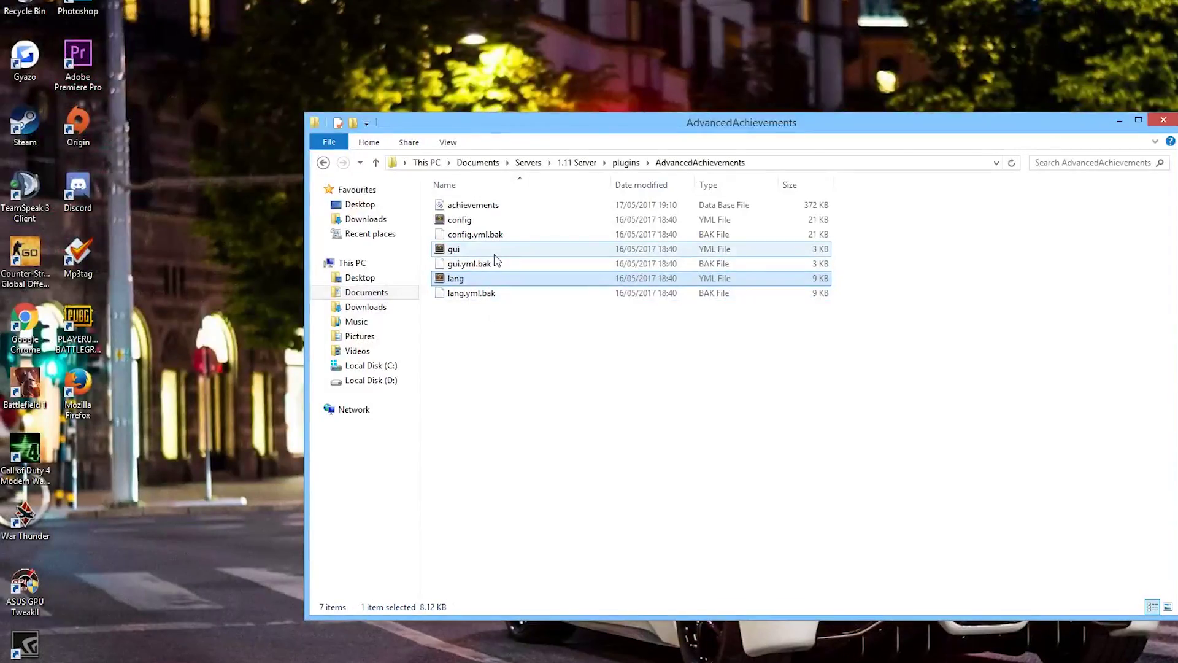
Switch to the AdvancedAchievements plugin folder and open its gui and config YML files in the text editor.
{"action": "double_click", "coordinate": [495, 254]}
{"action": "scroll", "coordinate": [388, 346], "scroll_direction": "up", "scroll_amount": 20}
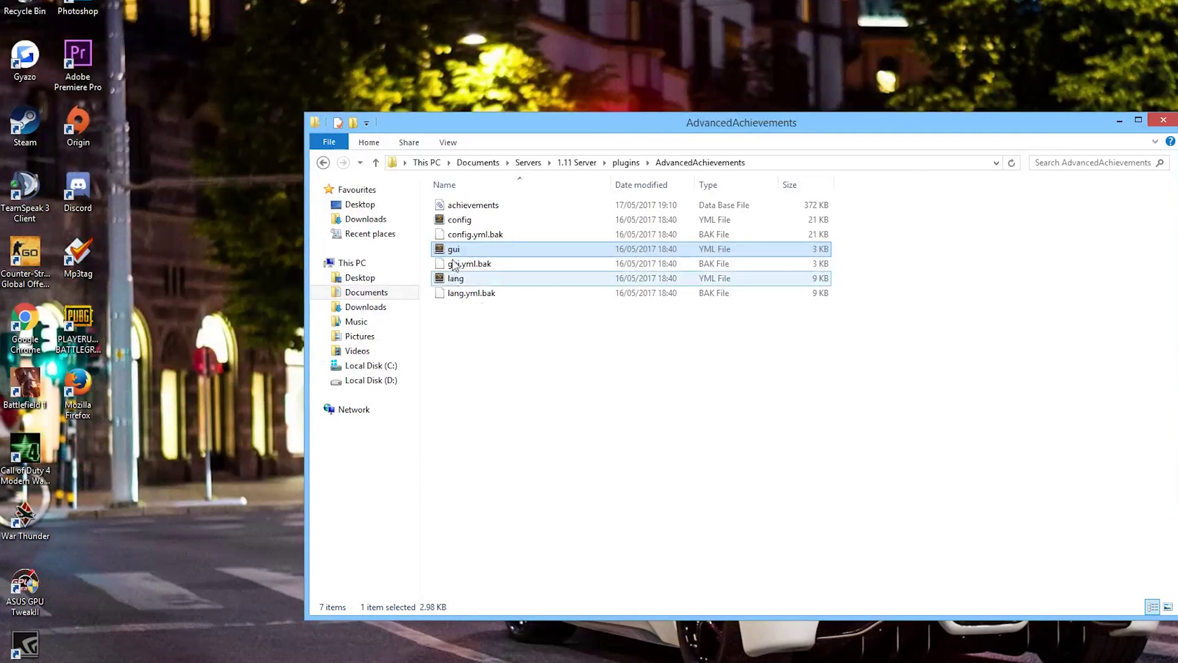
{"action": "double_click", "coordinate": [490, 222]}
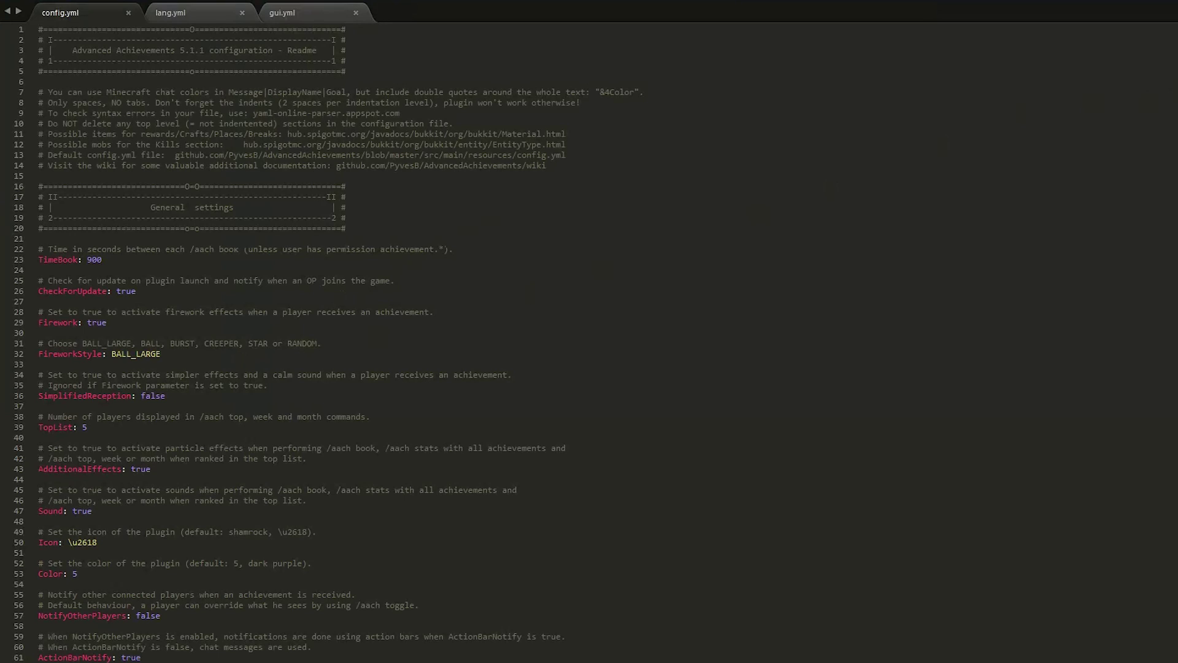
Skim through config.yml from the readme header to the command achievements section and return to the beginning.
{"action": "scroll", "coordinate": [589, 343], "scroll_direction": "down", "scroll_amount": 20}
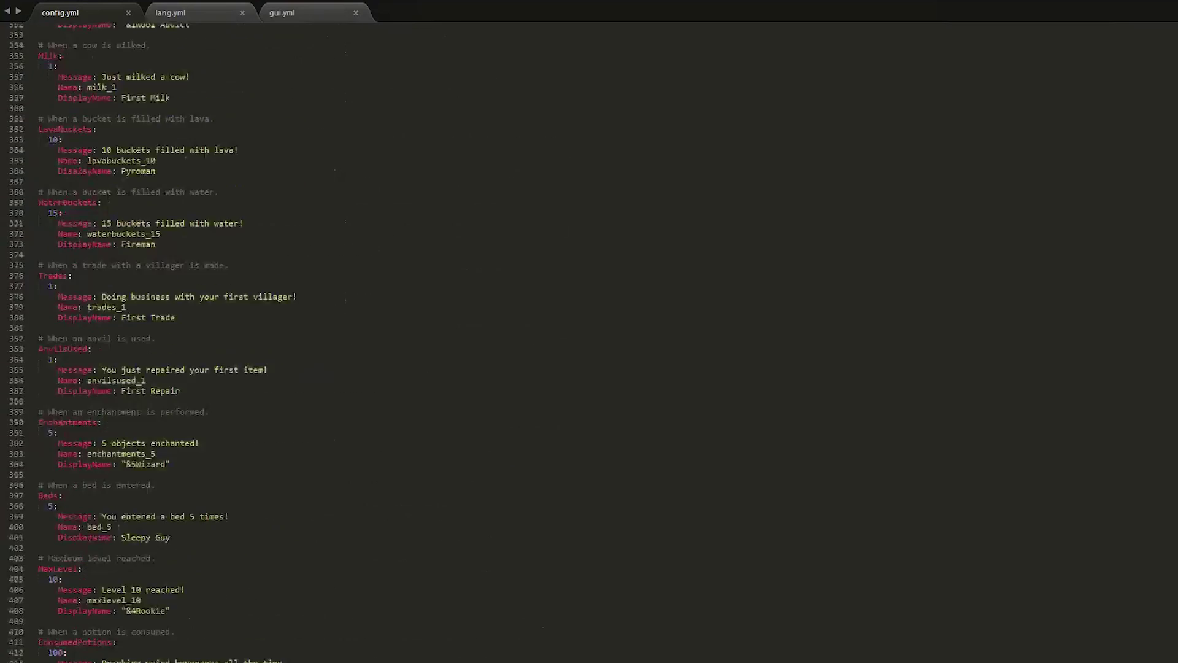
{"action": "scroll", "coordinate": [589, 343], "scroll_direction": "down", "scroll_amount": 20}
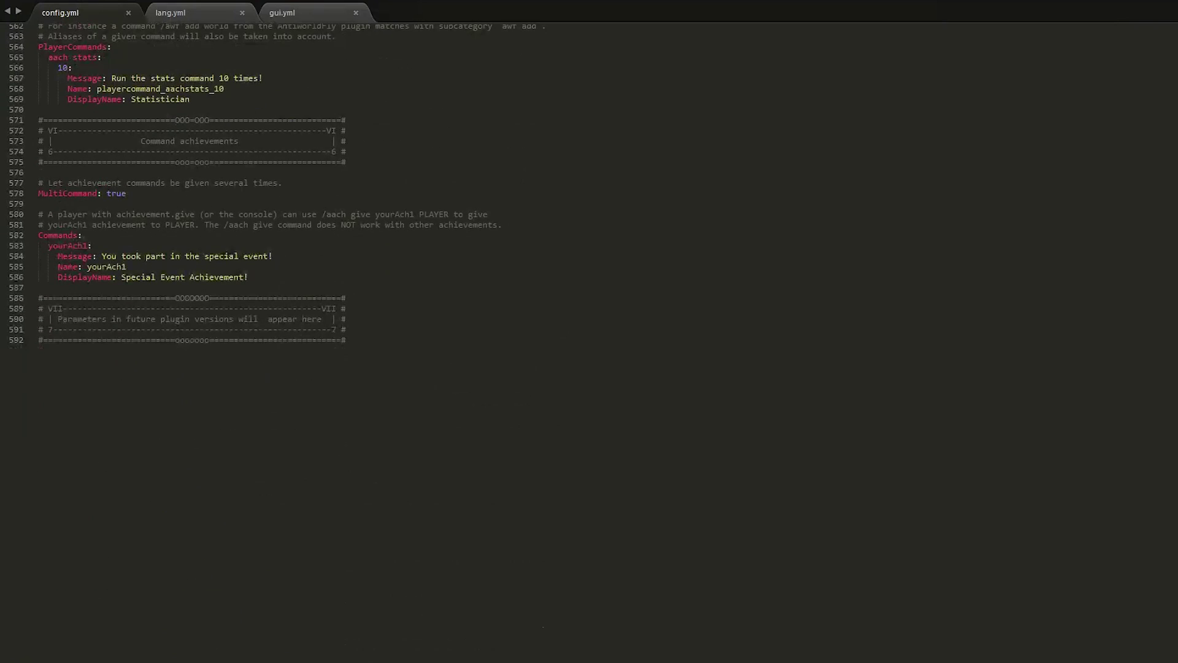
{"action": "scroll", "coordinate": [589, 343], "scroll_direction": "up", "scroll_amount": 20}
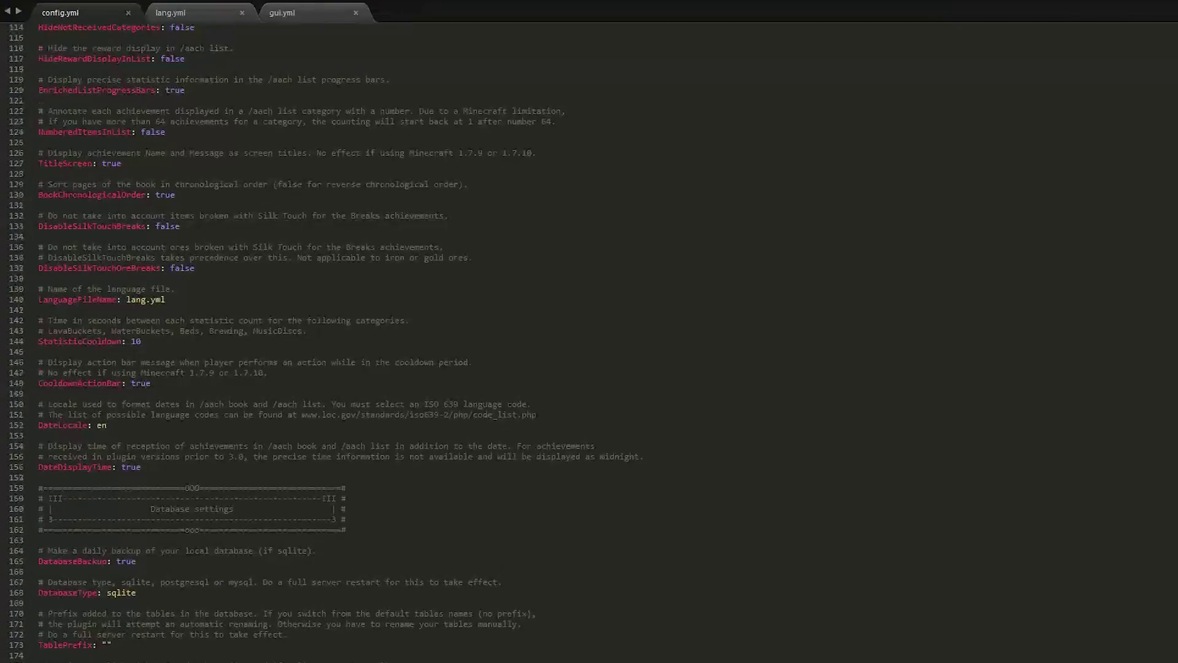
{"action": "scroll", "coordinate": [589, 344], "scroll_direction": "up", "scroll_amount": 20}
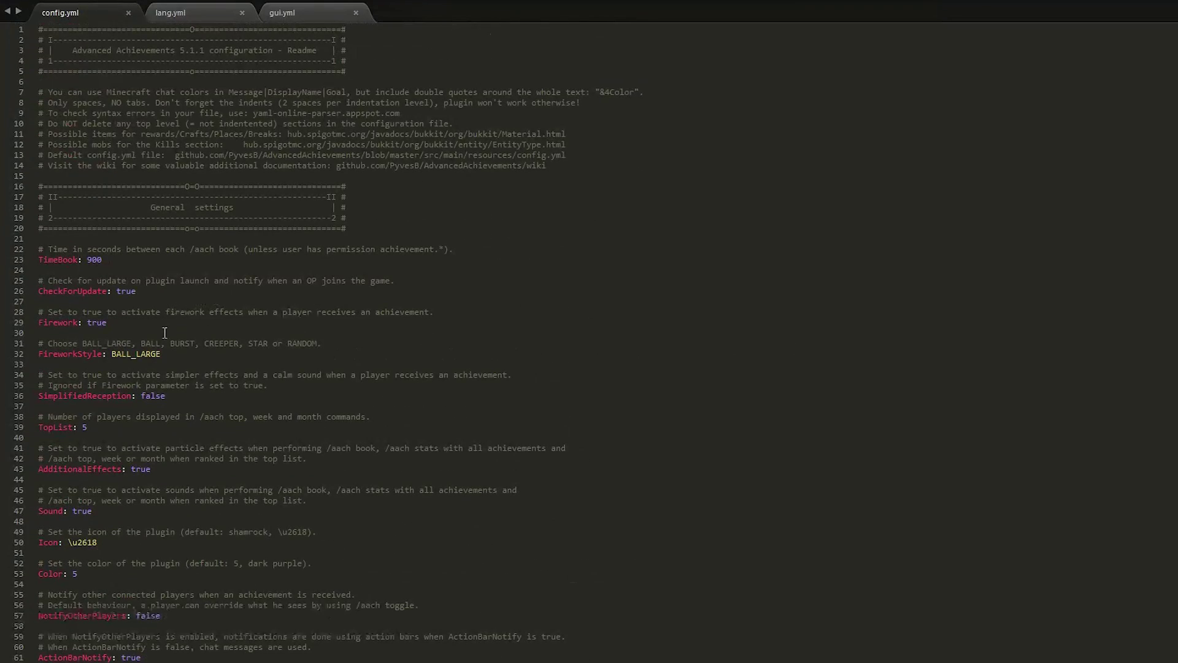
Examine the general settings in config.yml, highlighting the Firework and TopList options.
{"action": "scroll", "coordinate": [193, 329], "scroll_direction": "down", "scroll_amount": 3}
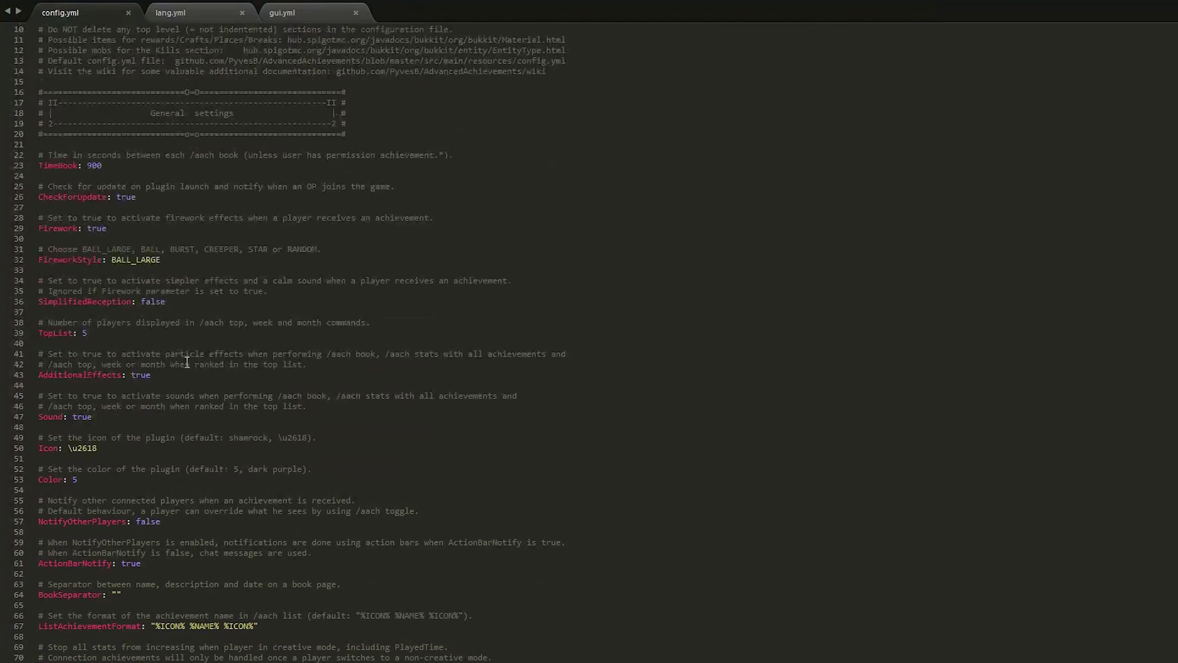
{"action": "left_click_drag", "start_coordinate": [111, 228], "coordinate": [18, 230]}
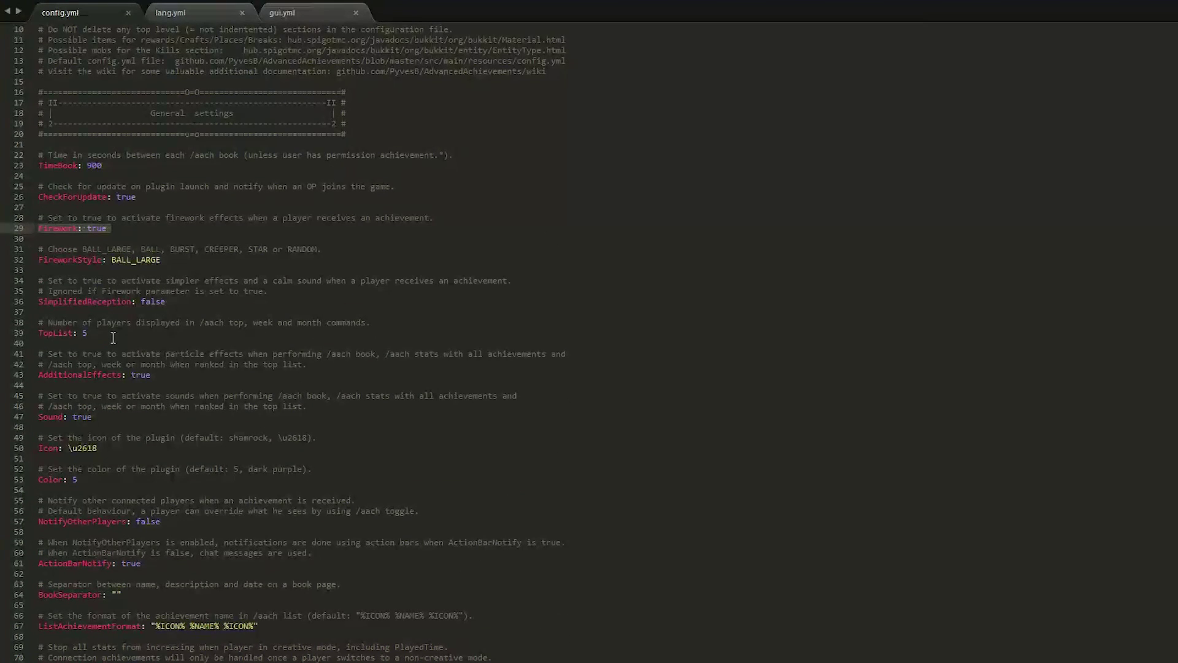
{"action": "left_click_drag", "start_coordinate": [113, 334], "coordinate": [32, 331]}
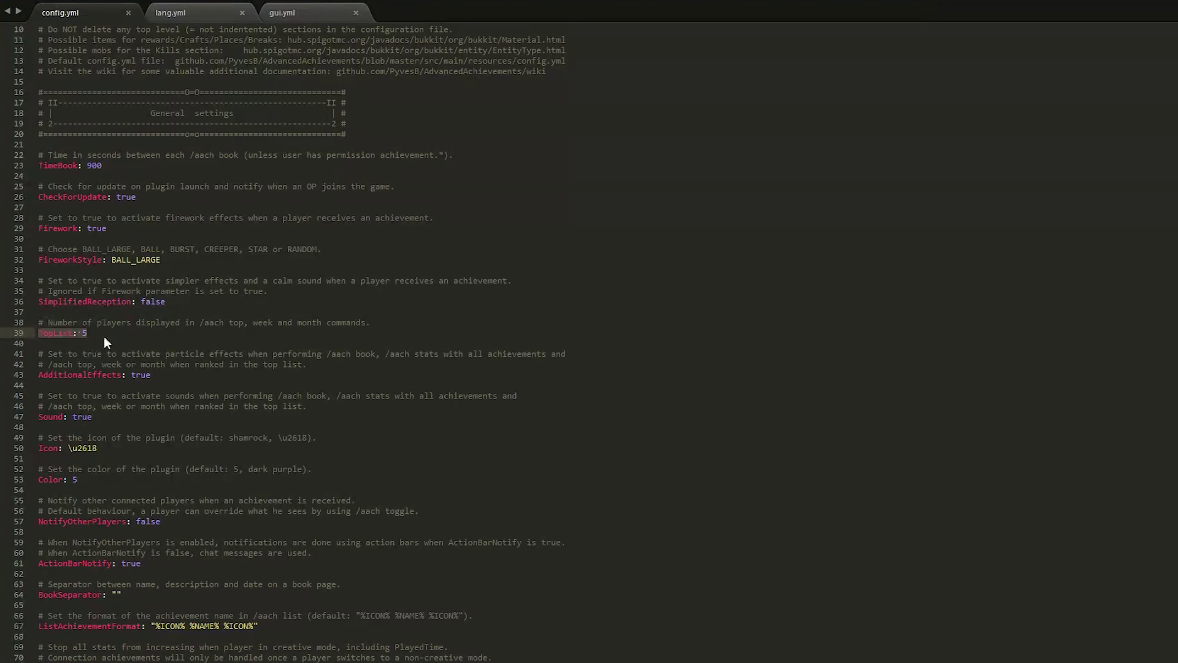
{"action": "scroll", "coordinate": [132, 350], "scroll_direction": "down", "scroll_amount": 6}
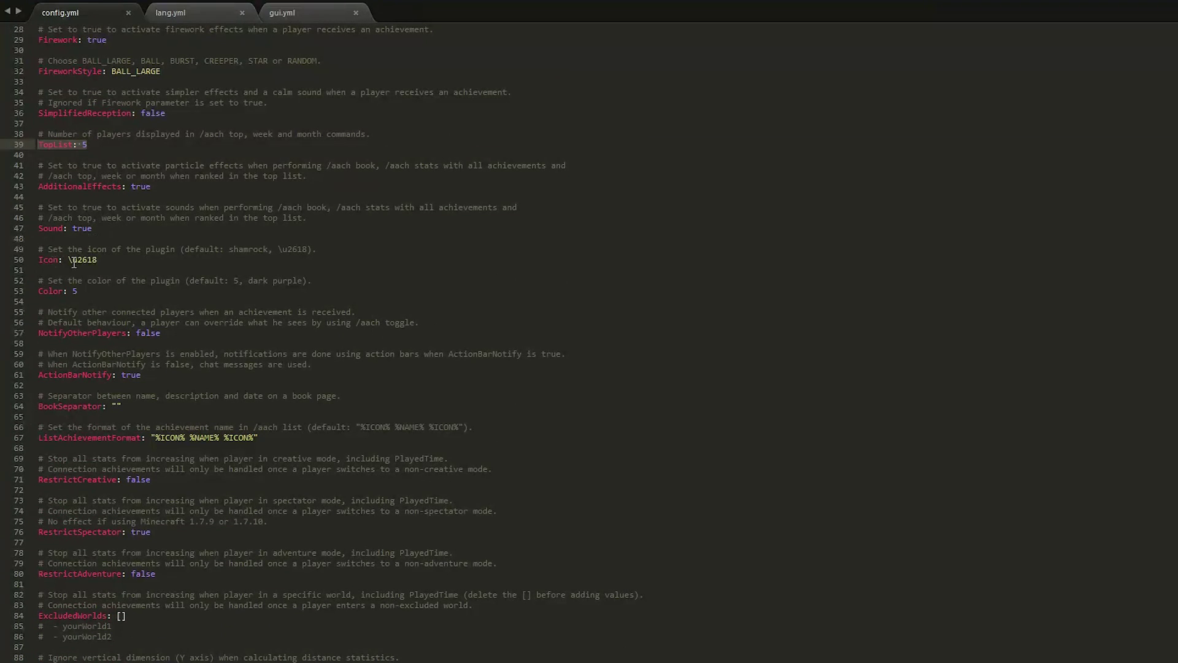
{"action": "scroll", "coordinate": [151, 297], "scroll_direction": "down", "scroll_amount": 2}
{"action": "scroll", "coordinate": [122, 270], "scroll_direction": "down", "scroll_amount": 5}
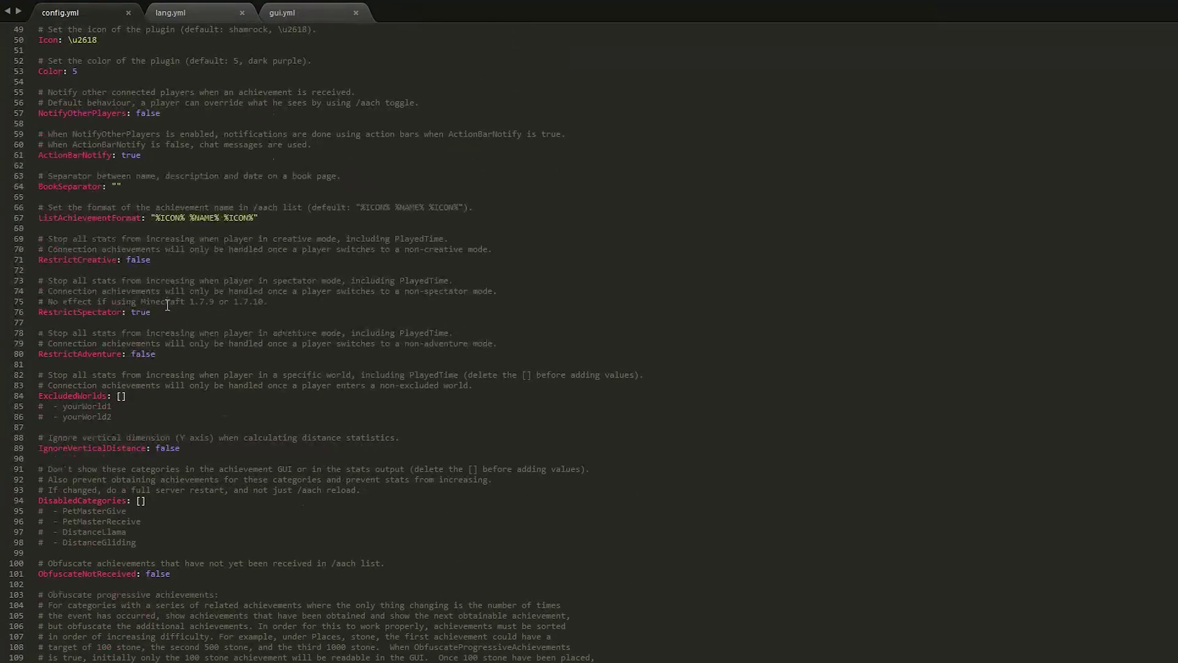
Review the notification, game-mode restriction and excluded-world settings, then highlight the BookChronologicalOrder option.
{"action": "left_click_drag", "start_coordinate": [219, 402], "coordinate": [20, 131]}
{"action": "scroll", "coordinate": [207, 297], "scroll_direction": "down", "scroll_amount": 4}
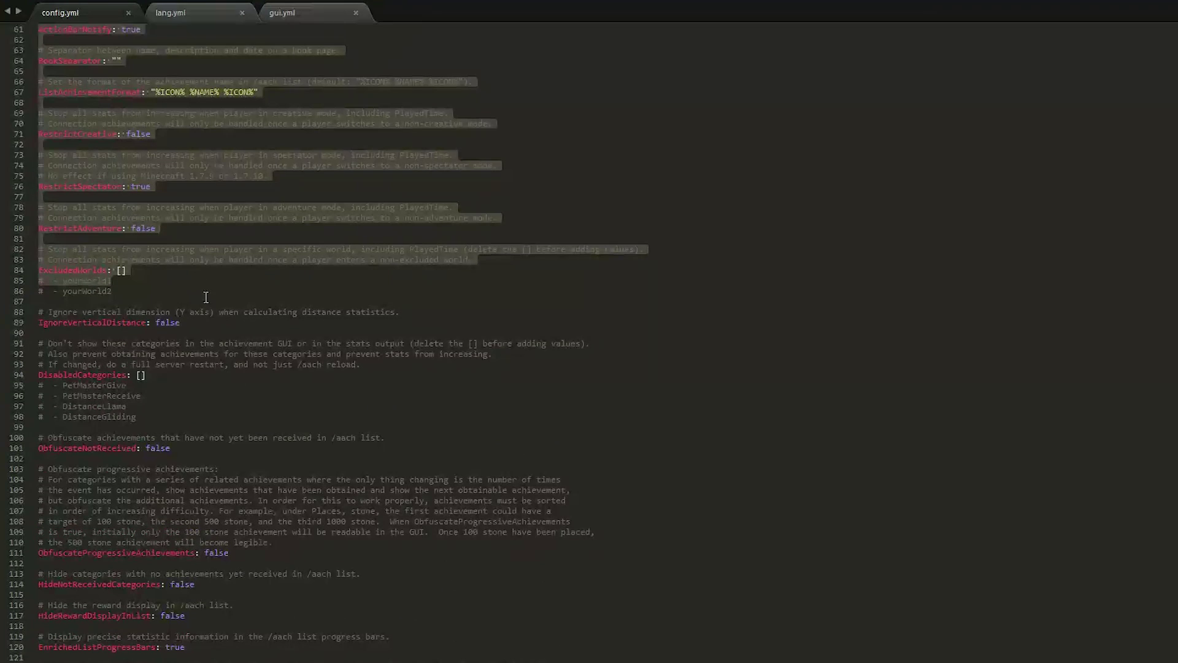
{"action": "scroll", "coordinate": [221, 368], "scroll_direction": "down", "scroll_amount": 11}
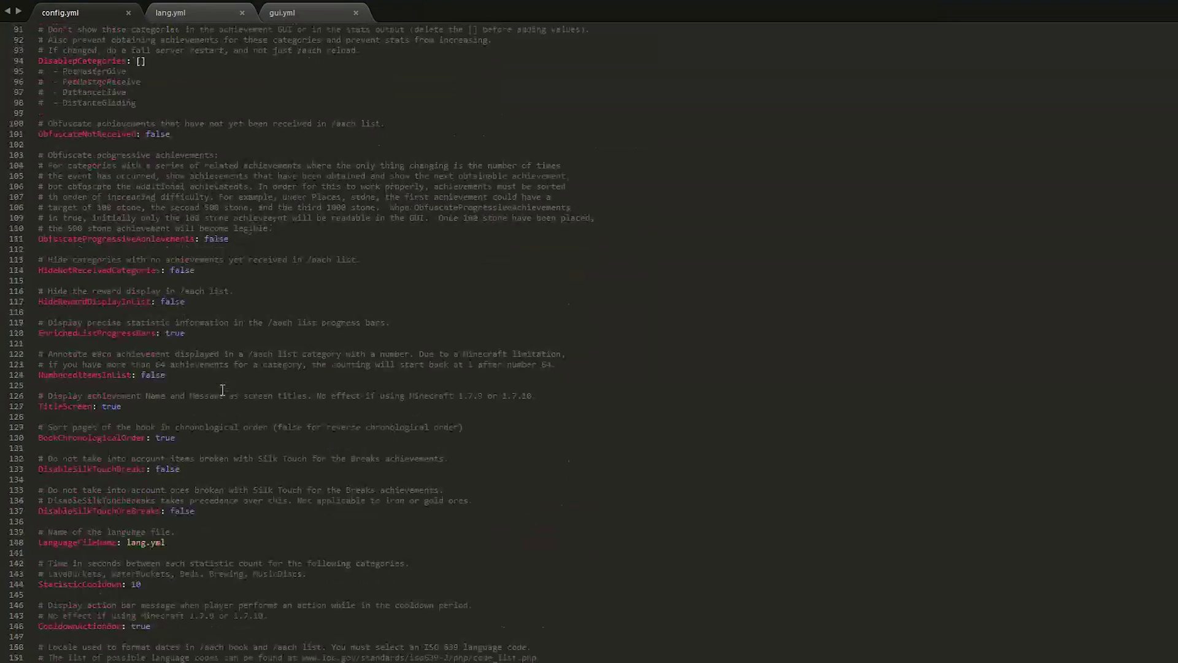
{"action": "scroll", "coordinate": [221, 402], "scroll_direction": "down", "scroll_amount": 4}
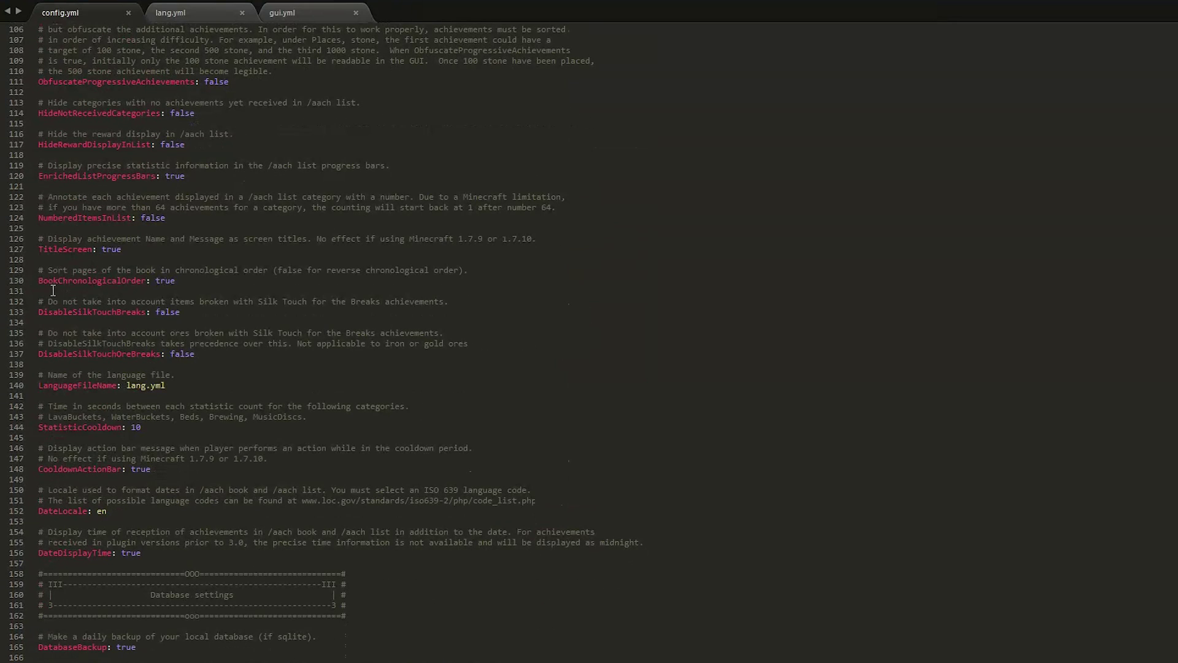
{"action": "left_click_drag", "start_coordinate": [40, 284], "coordinate": [118, 283]}
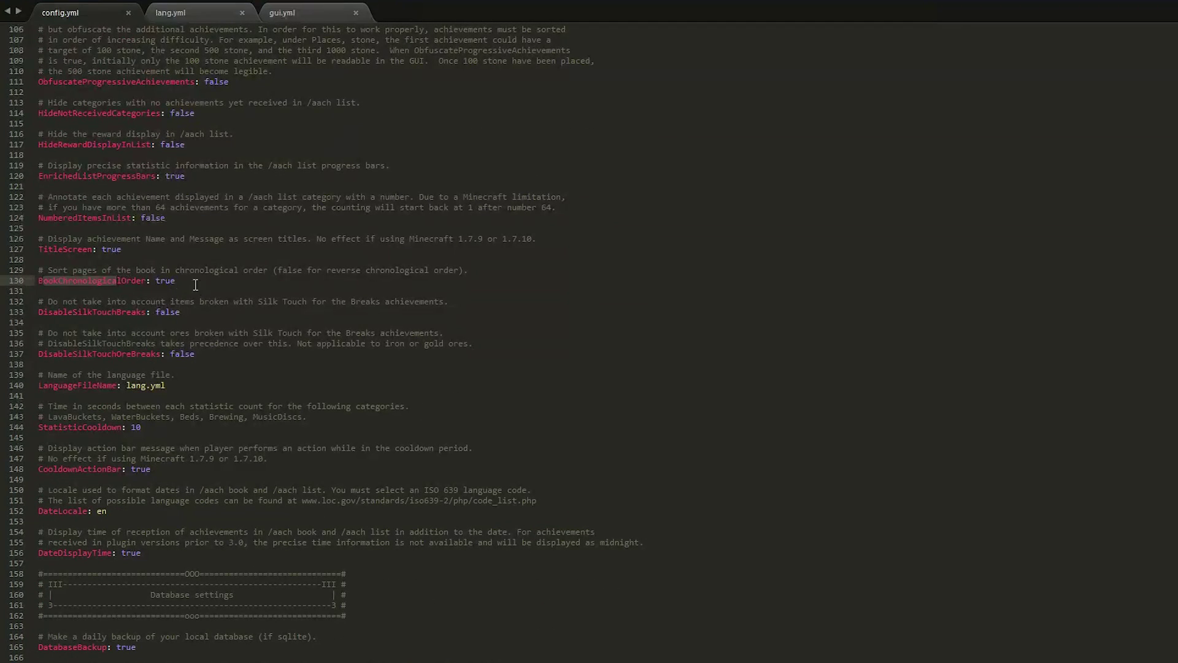
{"action": "left_click_drag", "start_coordinate": [184, 281], "coordinate": [29, 281]}
Highlight the whole block of database settings, including the MySQL and PostgreSQL connections, and look over the performance settings.
{"action": "scroll", "coordinate": [197, 400], "scroll_direction": "down", "scroll_amount": 13}
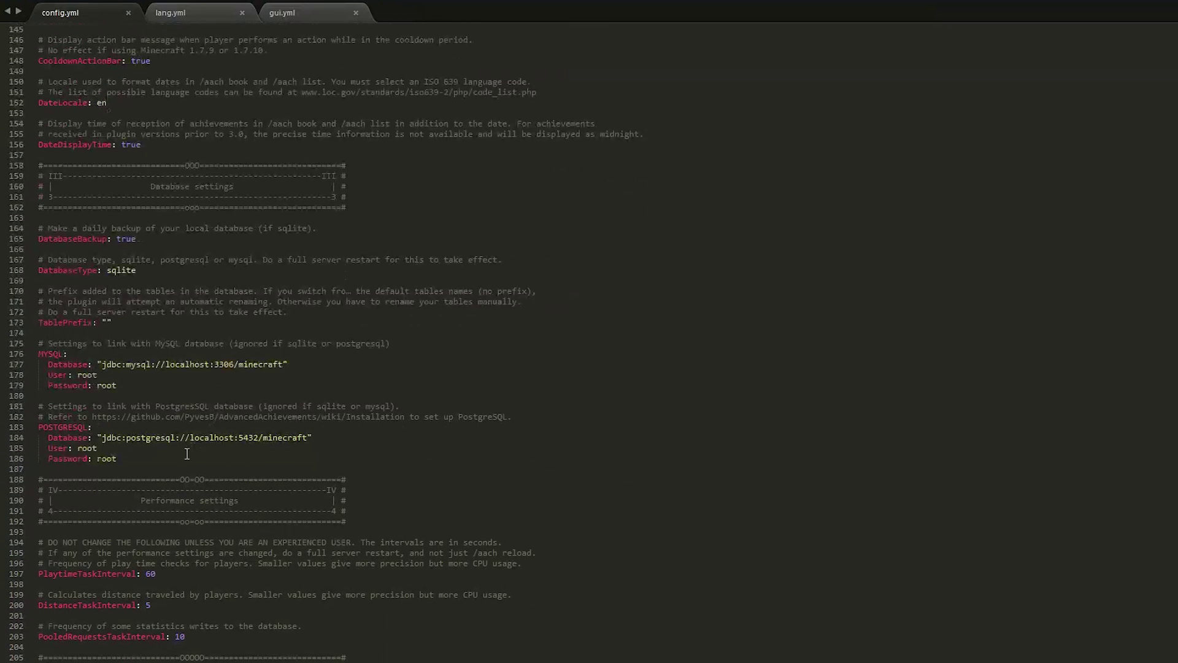
{"action": "left_click_drag", "start_coordinate": [144, 454], "coordinate": [9, 245]}
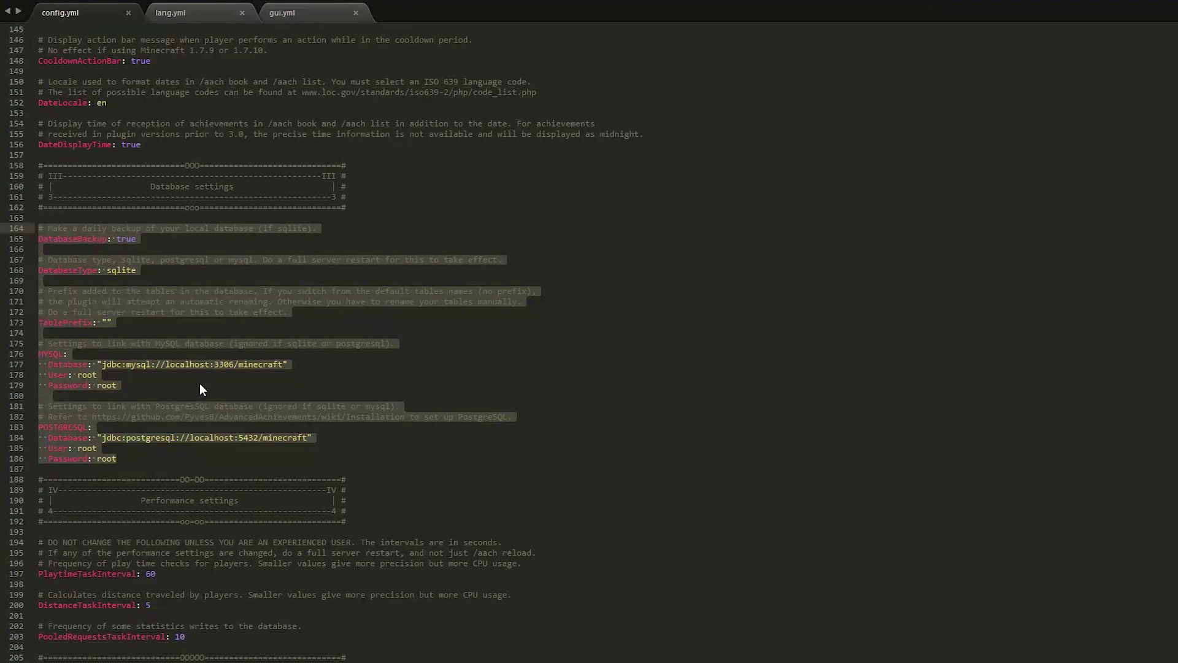
{"action": "scroll", "coordinate": [200, 385], "scroll_direction": "down", "scroll_amount": 12}
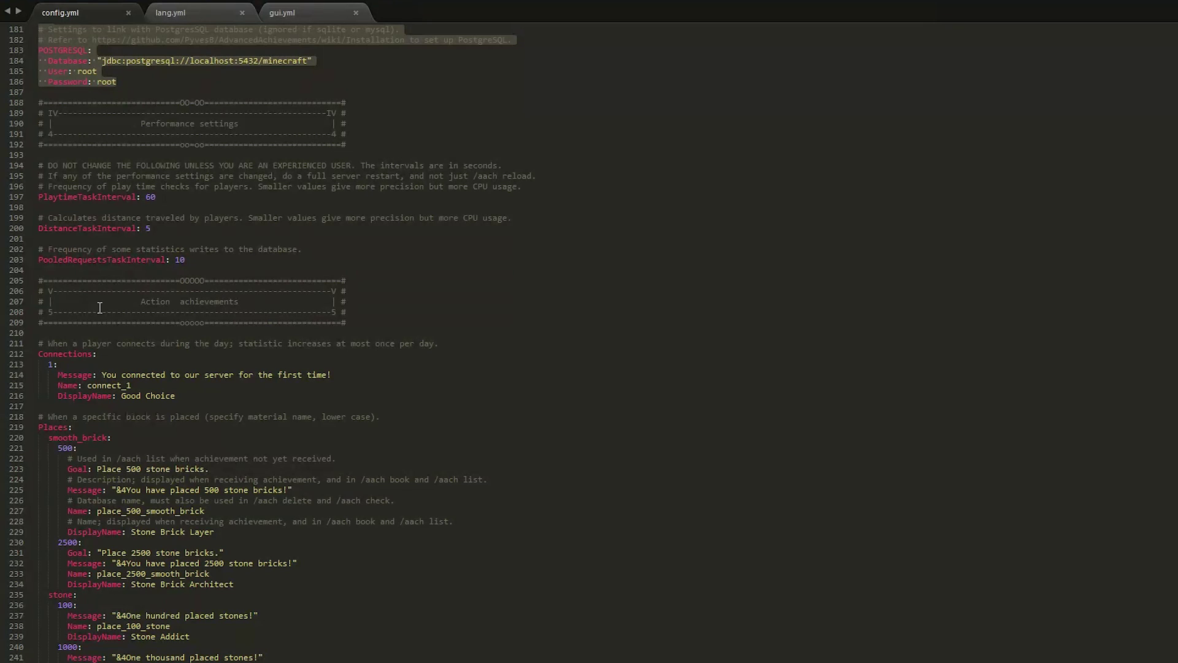
Review the action achievements in config.yml, highlighting Connections and reading on through the Places and Breaks sections.
{"action": "scroll", "coordinate": [239, 385], "scroll_direction": "down", "scroll_amount": 6}
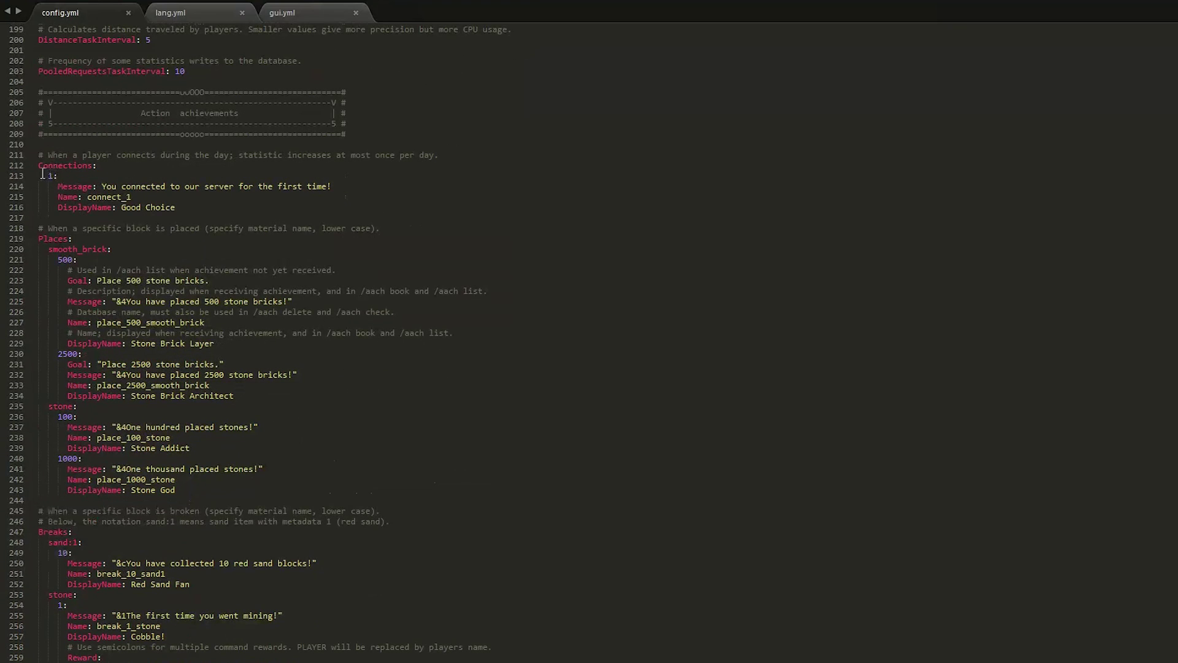
{"action": "left_click_drag", "start_coordinate": [38, 166], "coordinate": [92, 165]}
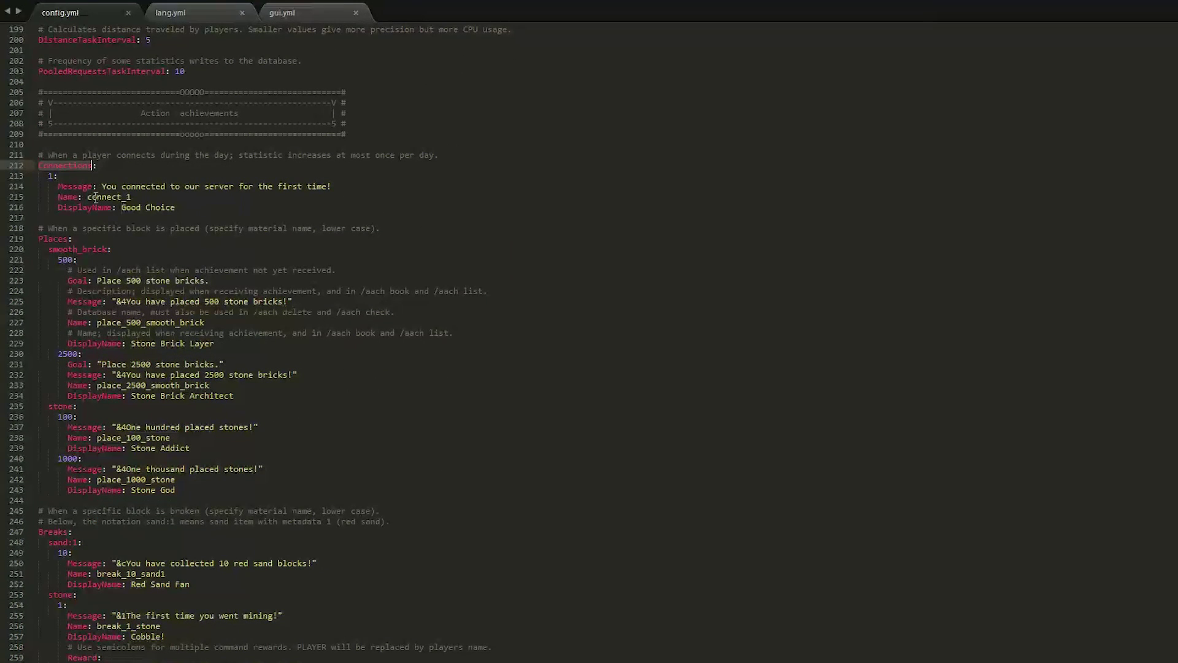
{"action": "scroll", "coordinate": [84, 239], "scroll_direction": "down", "scroll_amount": 4}
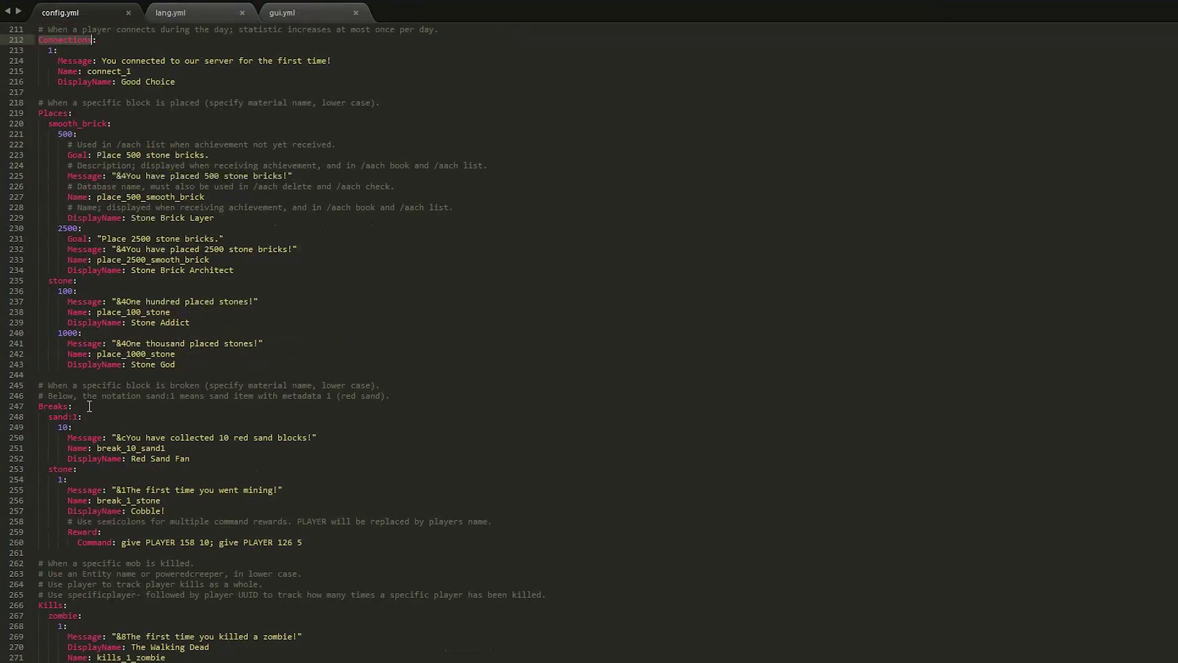
{"action": "scroll", "coordinate": [130, 417], "scroll_direction": "down", "scroll_amount": 3}
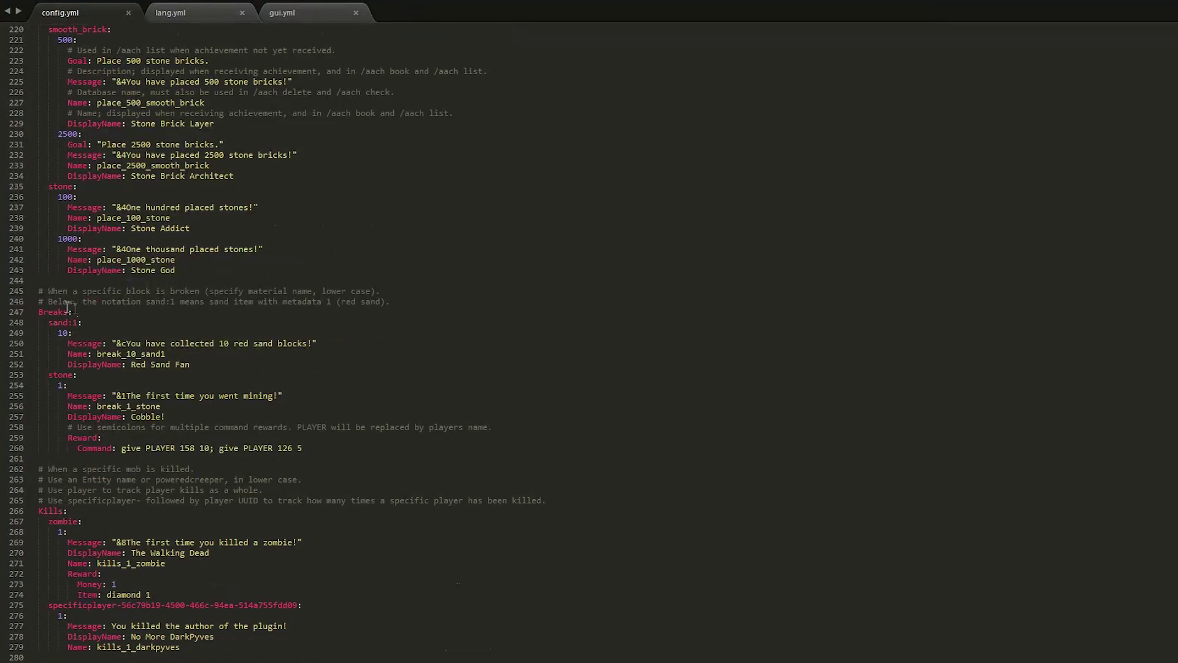
Examine the sand:1 achievement under Breaks, highlighting the block name and its required count of 10.
{"action": "left_click_drag", "start_coordinate": [48, 323], "coordinate": [87, 333]}
{"action": "left_click", "coordinate": [101, 354]}
{"action": "double_click", "coordinate": [64, 334]}
{"action": "scroll", "coordinate": [168, 379], "scroll_direction": "down", "scroll_amount": 1}
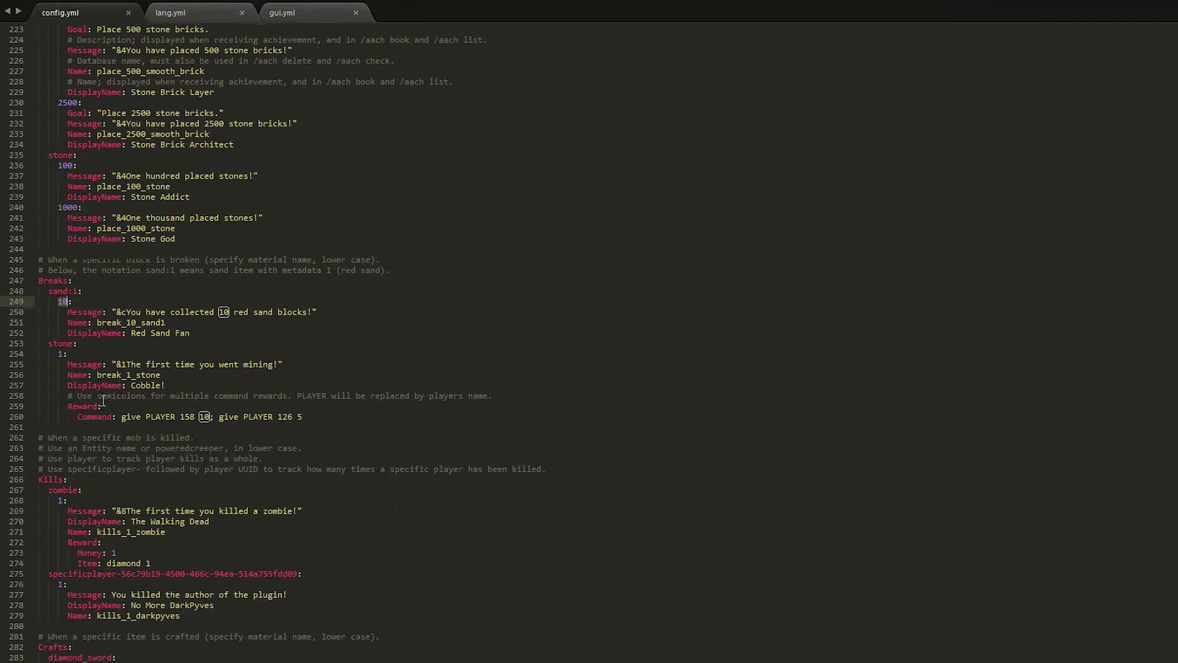
Examine the stone achievement under Breaks, highlighting its block name and the give command in its reward.
{"action": "left_click_drag", "start_coordinate": [49, 344], "coordinate": [73, 344]}
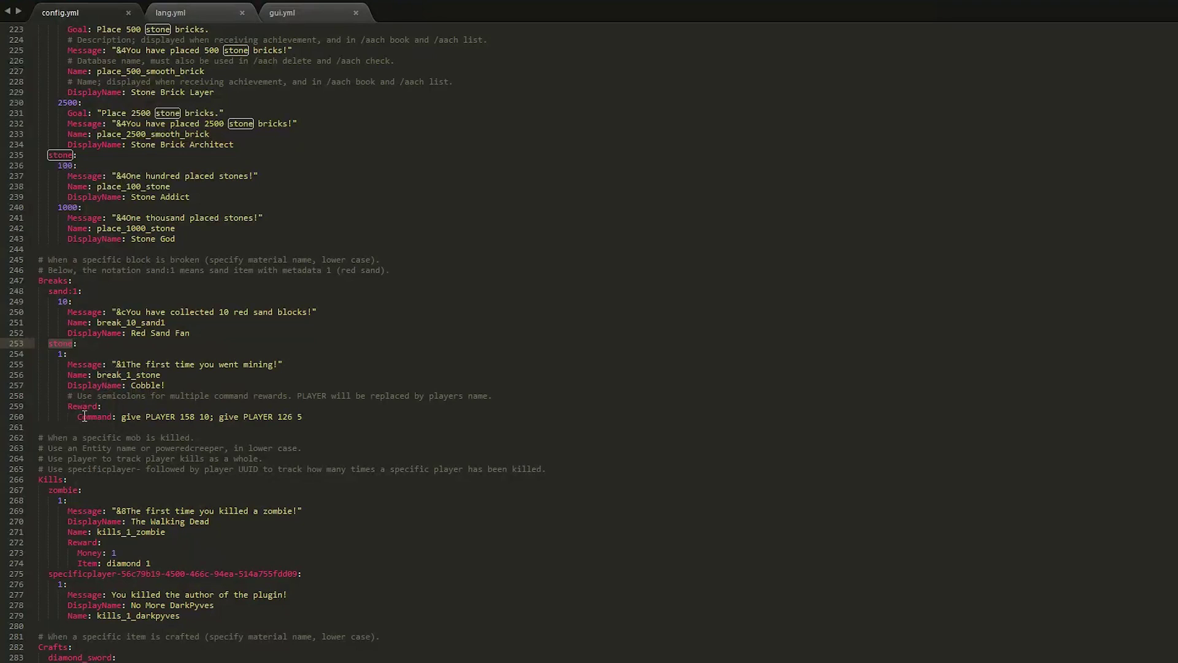
{"action": "left_click_drag", "start_coordinate": [122, 417], "coordinate": [208, 414]}
{"action": "left_click", "coordinate": [206, 417]}
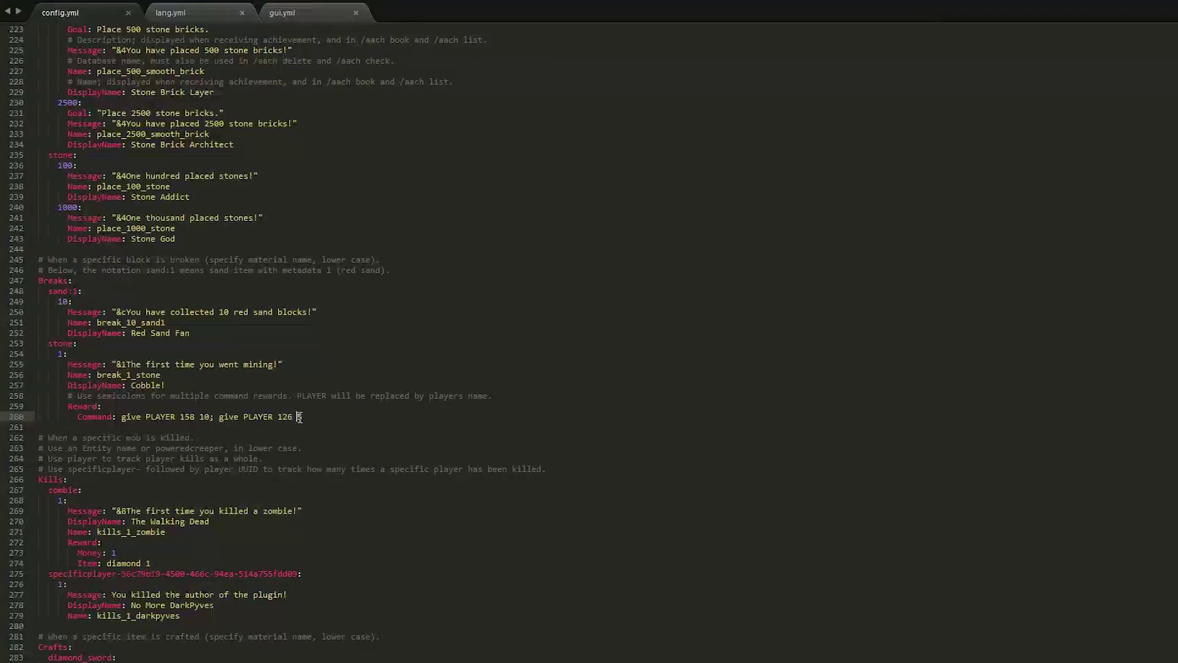
{"action": "left_click", "coordinate": [366, 431]}
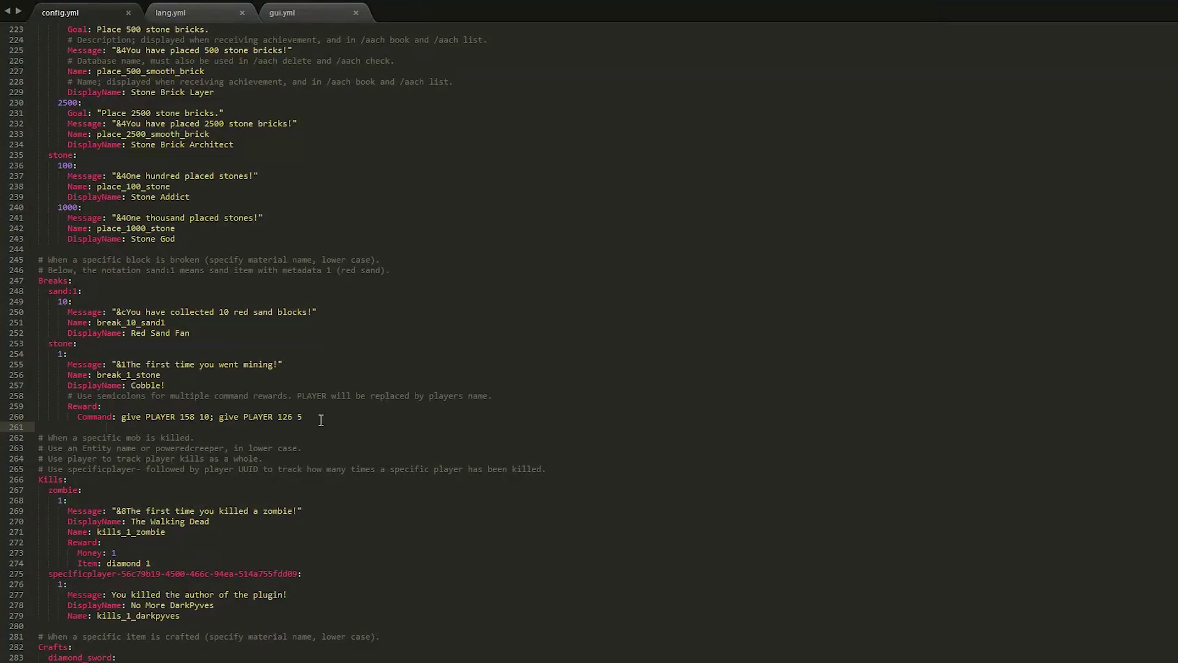
Duplicate the complete stone achievement block under Breaks, placing the copy directly below the original's reward command.
{"action": "left_click_drag", "start_coordinate": [302, 418], "coordinate": [6, 343]}
{"action": "key", "text": "ctrl+c"}
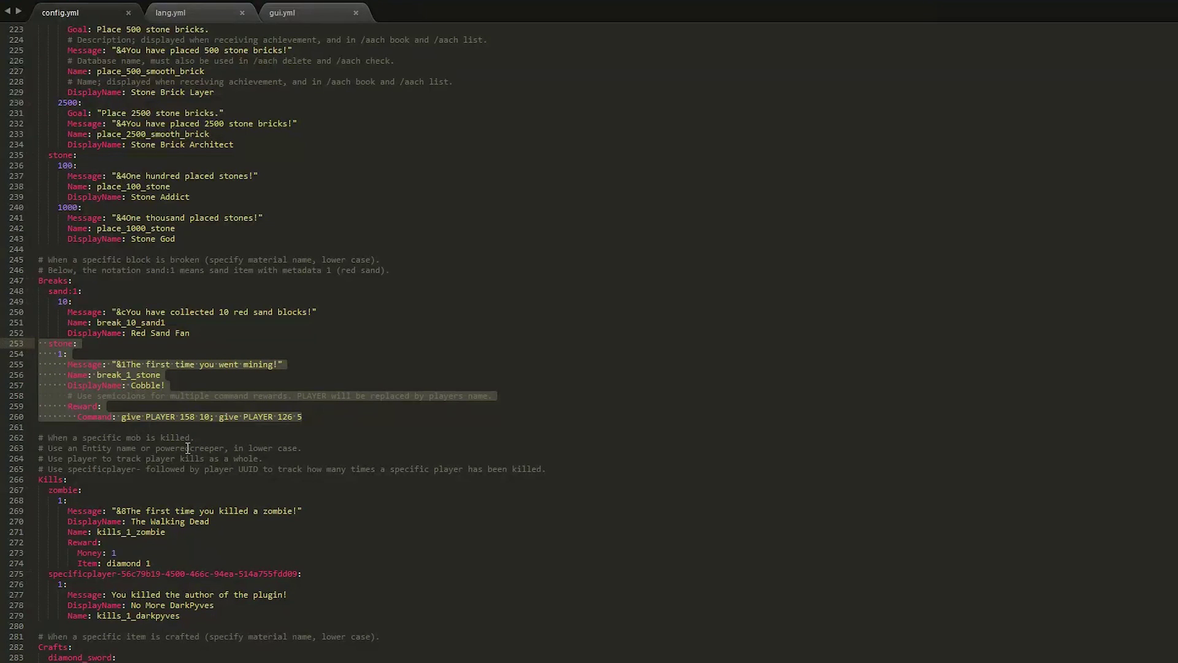
{"action": "left_click", "coordinate": [316, 419]}
{"action": "key", "text": "Return"}
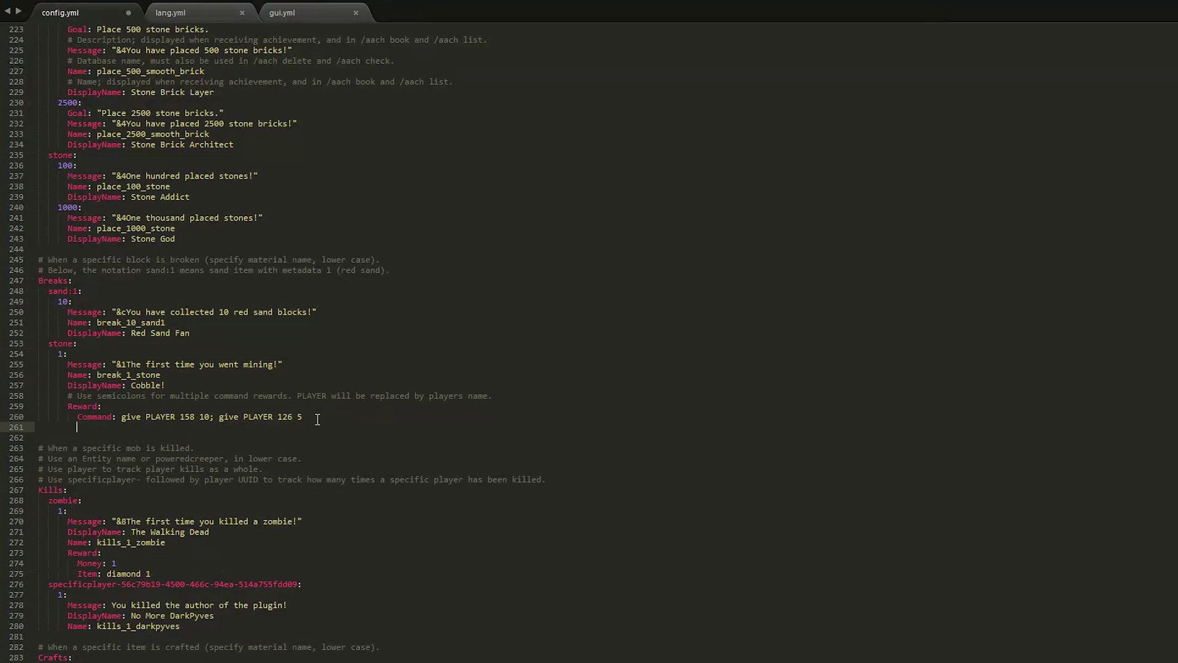
{"action": "key", "text": "BackSpace"}
{"action": "key", "text": "Return"}
{"action": "key", "text": "ctrl+v"}
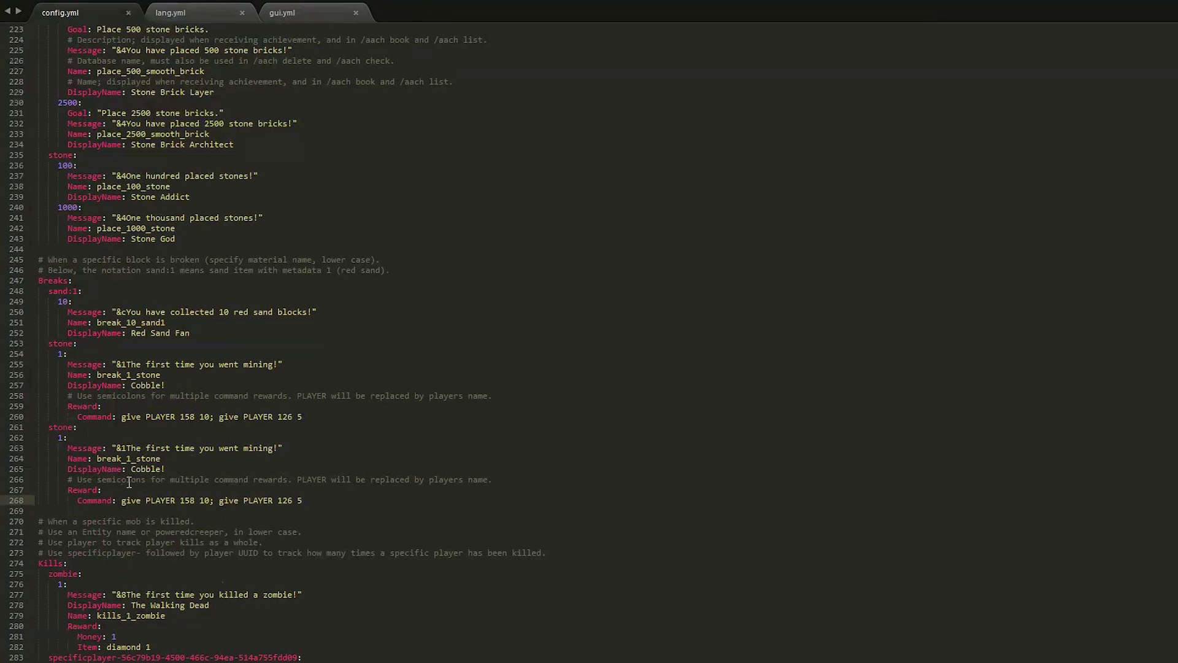
Change the duplicated stone block under Breaks to wood and set its required count to 5.
{"action": "scroll", "coordinate": [85, 516], "scroll_direction": "down", "scroll_amount": 5}
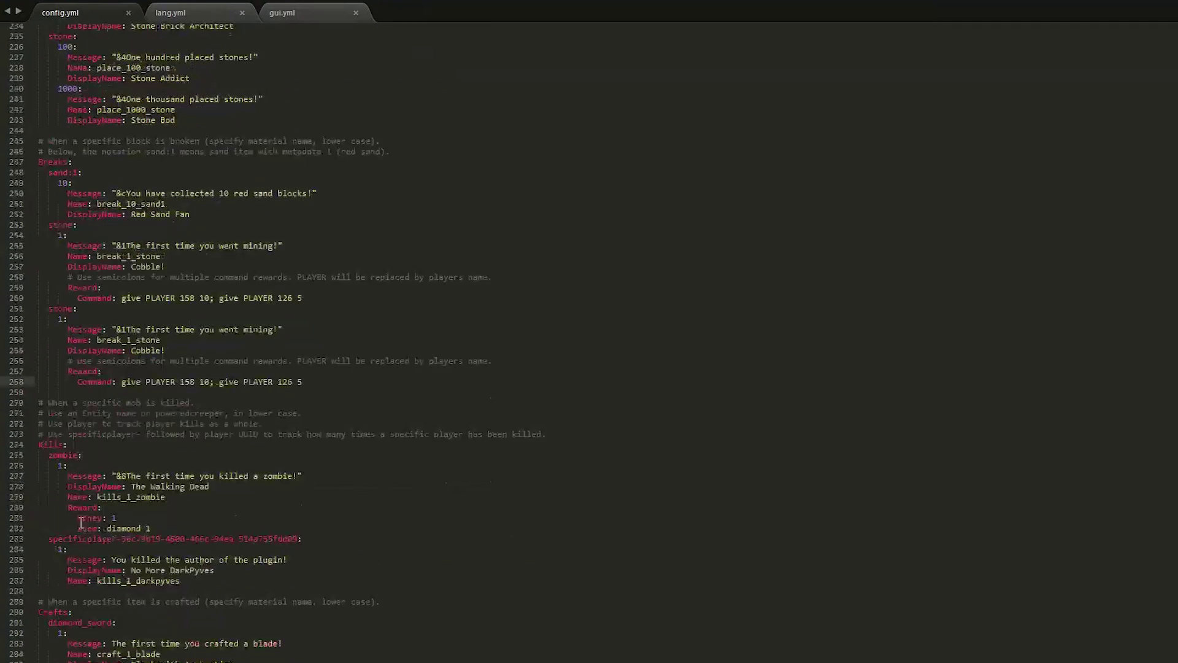
{"action": "scroll", "coordinate": [54, 413], "scroll_direction": "up", "scroll_amount": 3}
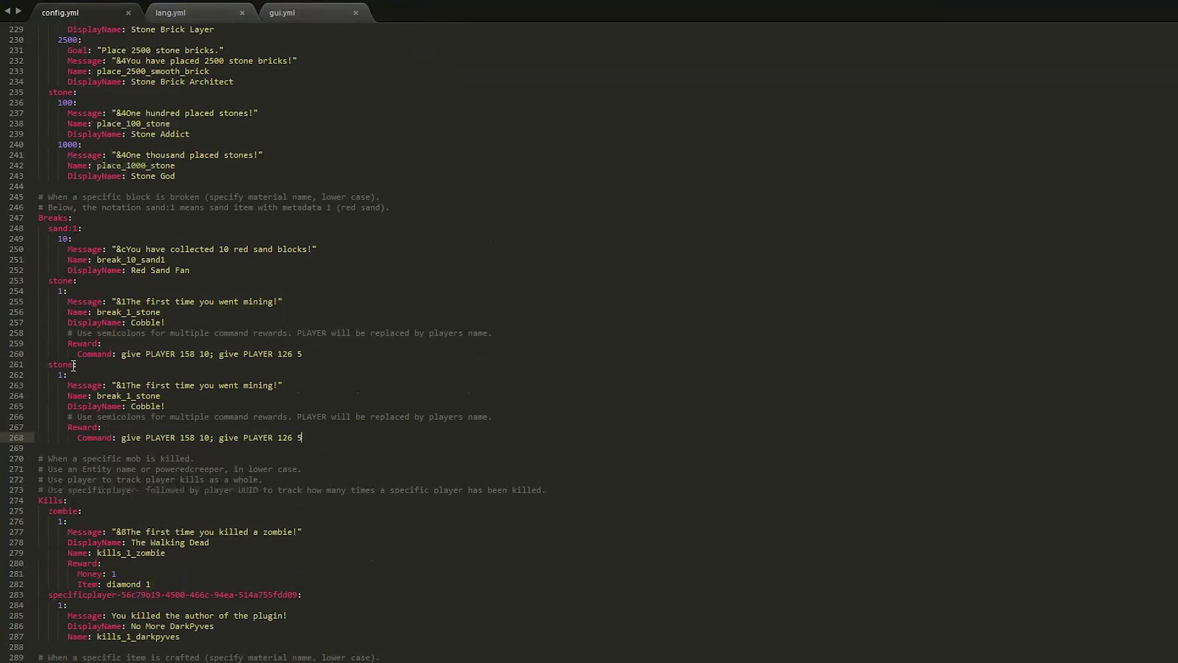
{"action": "left_click_drag", "start_coordinate": [74, 365], "coordinate": [49, 365]}
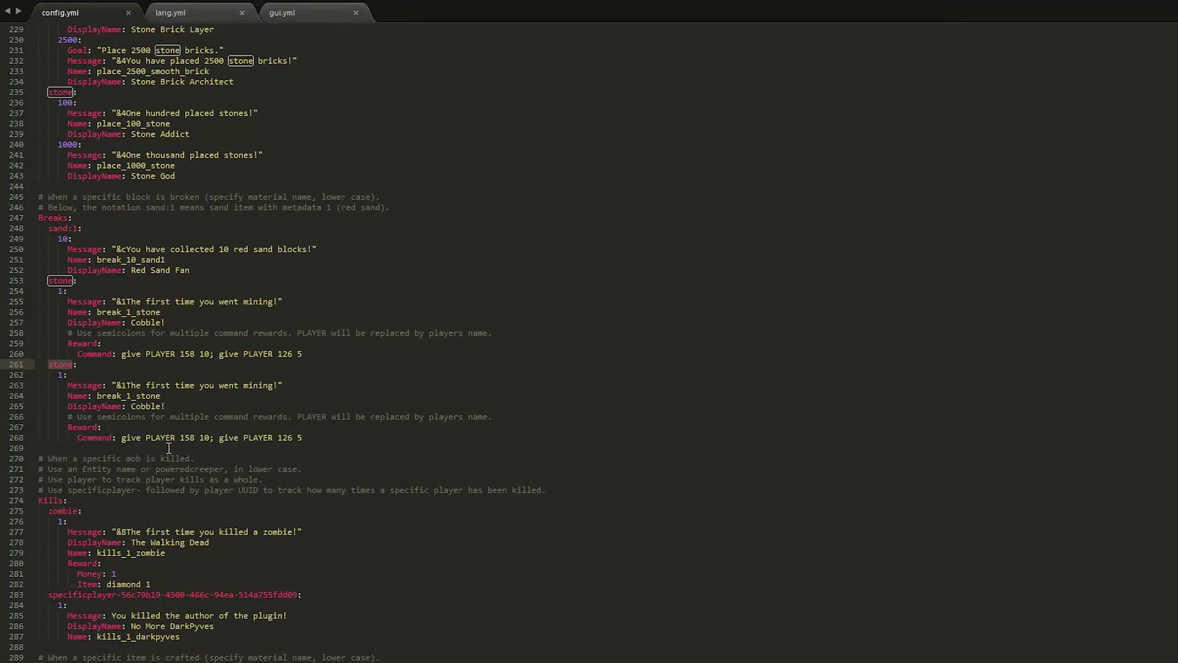
{"action": "type", "text": "wood:"}
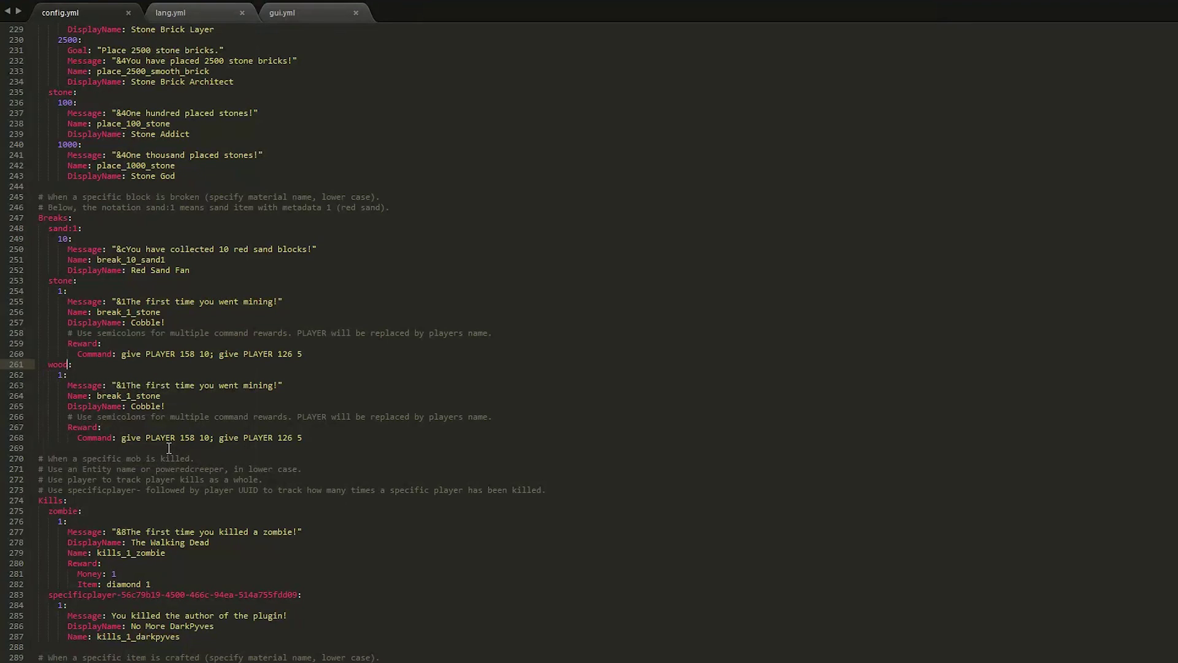
{"action": "left_click", "coordinate": [64, 375]}
{"action": "key", "text": "BackSpace"}
{"action": "type", "text": "5"}
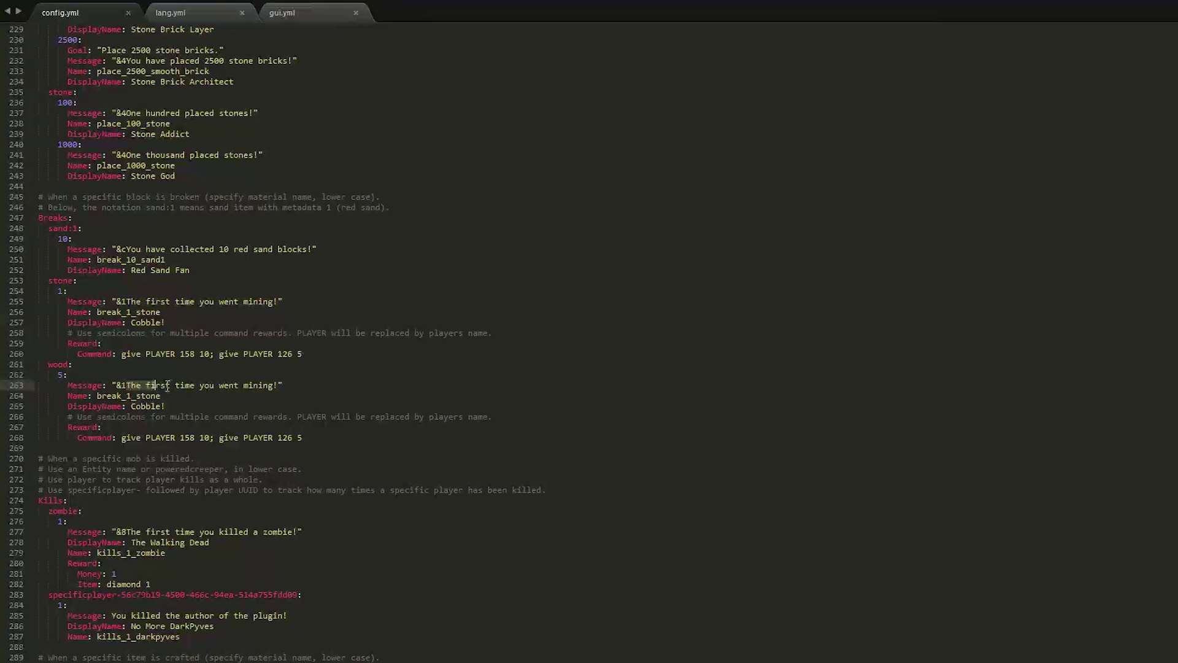
Change the wood achievement's message text to "You broke wood!", keeping the &1 colour code.
{"action": "left_click_drag", "start_coordinate": [183, 385], "coordinate": [274, 386]}
{"action": "type", "text": "Yo"}
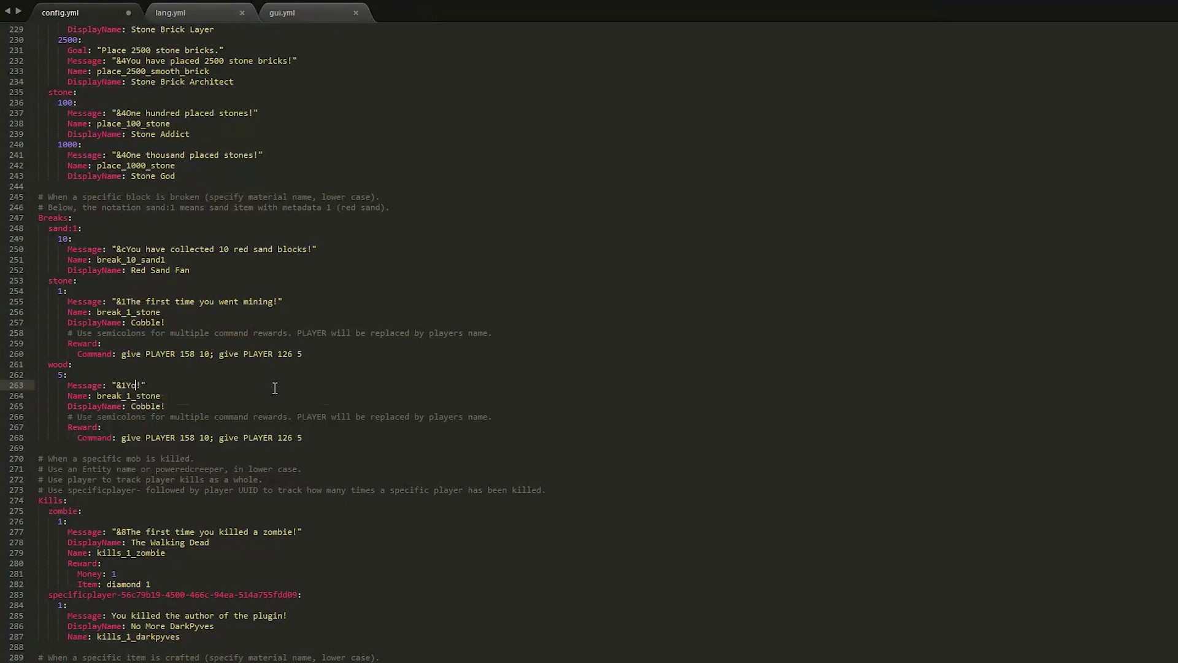
{"action": "type", "text": "u broke wood"}
{"action": "left_click", "coordinate": [743, 387]}
Set the wood achievement's Name to break_5_wood and its DisplayName to Wood!
{"action": "left_click", "coordinate": [164, 397]}
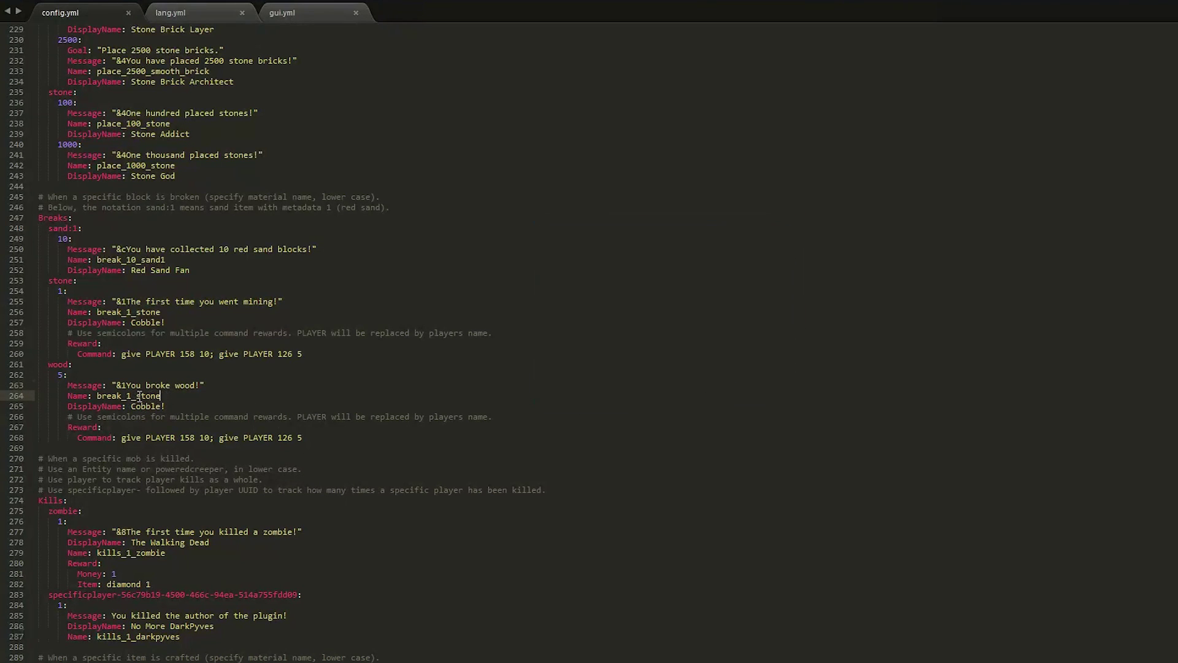
{"action": "left_click_drag", "start_coordinate": [127, 396], "coordinate": [140, 398]}
{"action": "type", "text": "5_"}
{"action": "type", "text": "s"}
{"action": "double_click", "coordinate": [146, 407]}
{"action": "type", "text": "Woodf"}
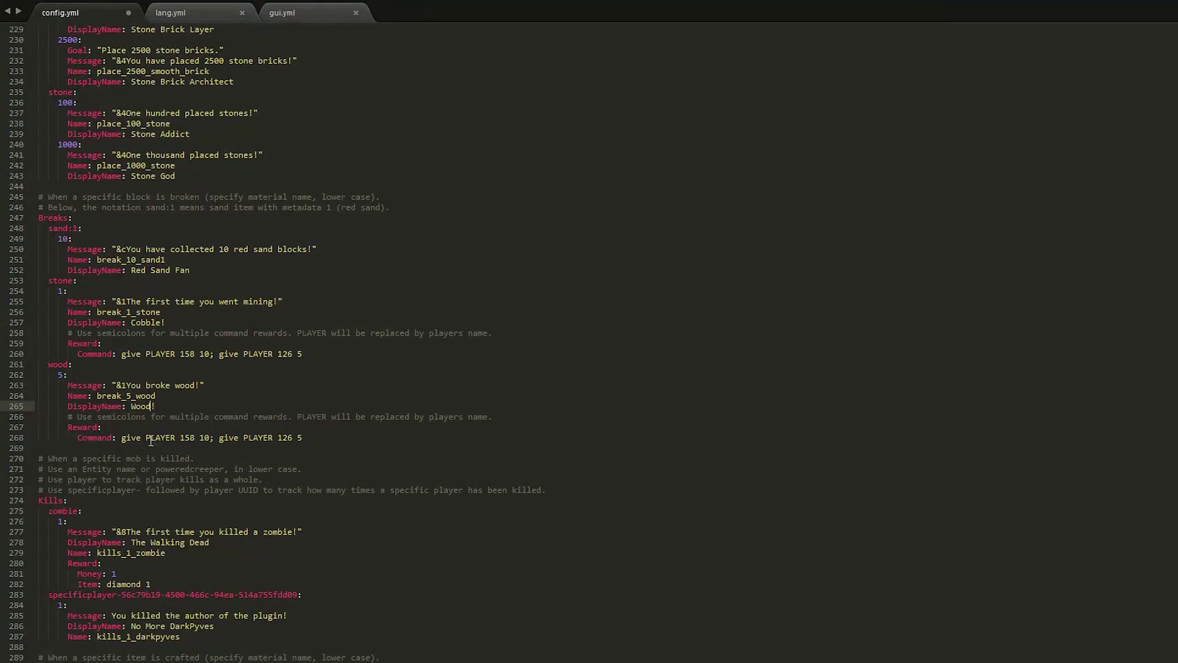
Set the wood reward command to "give PLAYER 5 64; give PLAYER 388 5" and save config.yml.
{"action": "left_click", "coordinate": [187, 439]}
{"action": "type", "text": "5"}
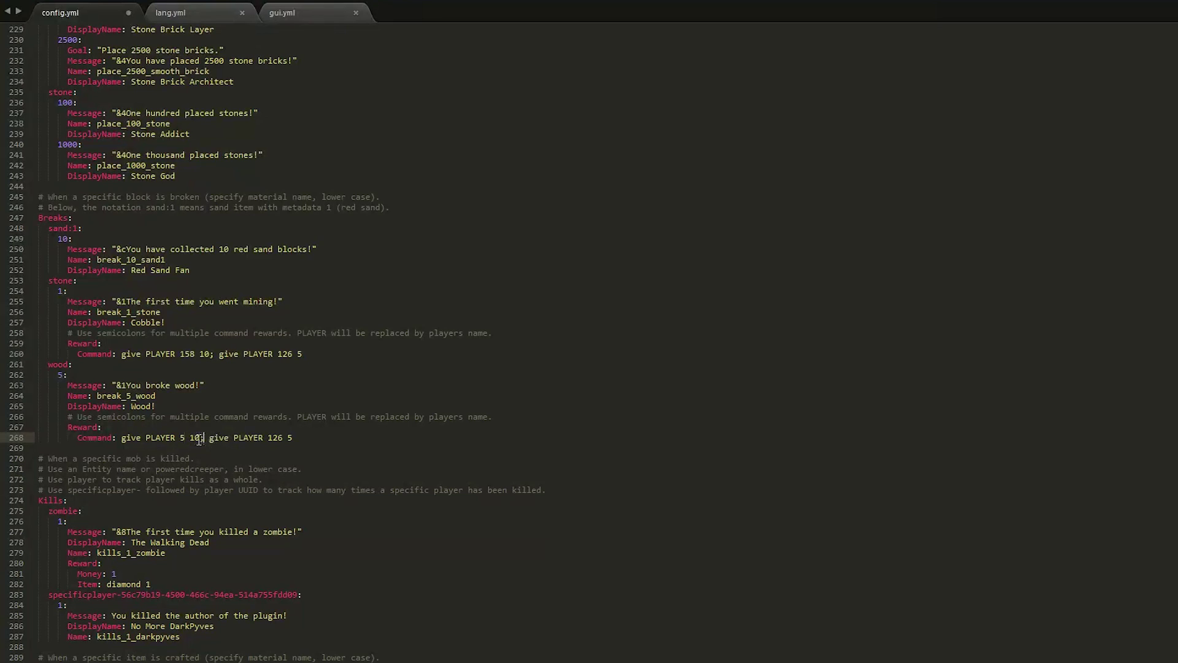
{"action": "double_click", "coordinate": [194, 438]}
{"action": "type", "text": "64"}
{"action": "double_click", "coordinate": [274, 438]}
{"action": "type", "text": "388"}
{"action": "left_click_drag", "start_coordinate": [298, 438], "coordinate": [7, 365]}
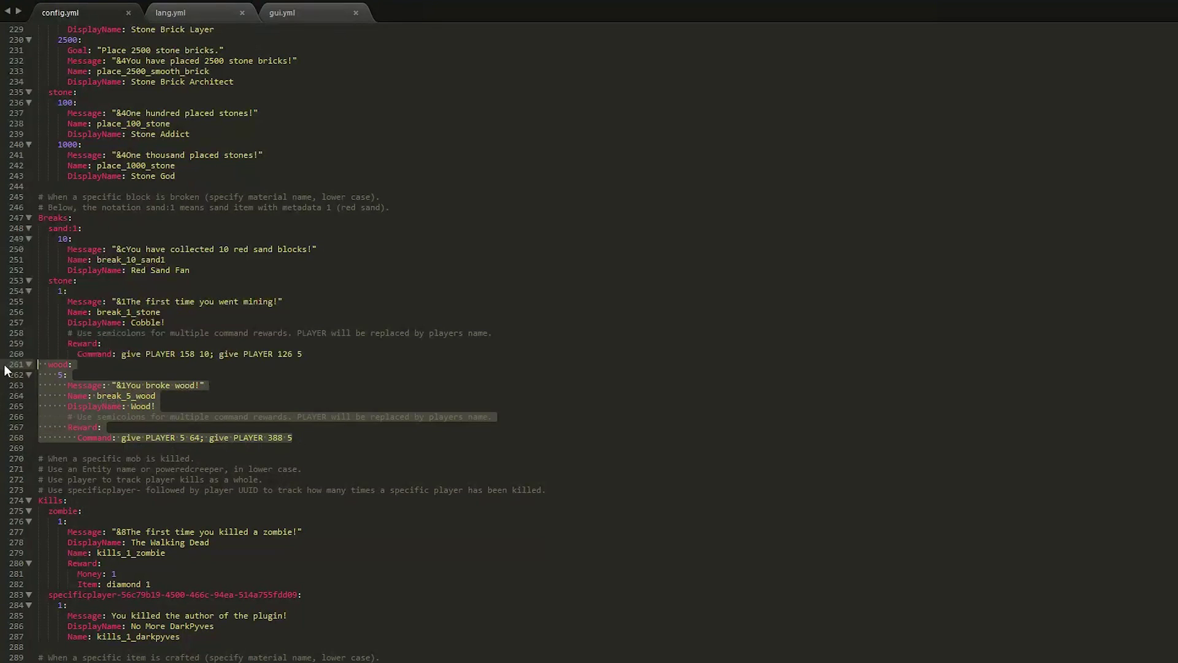
{"action": "left_click", "coordinate": [121, 387]}
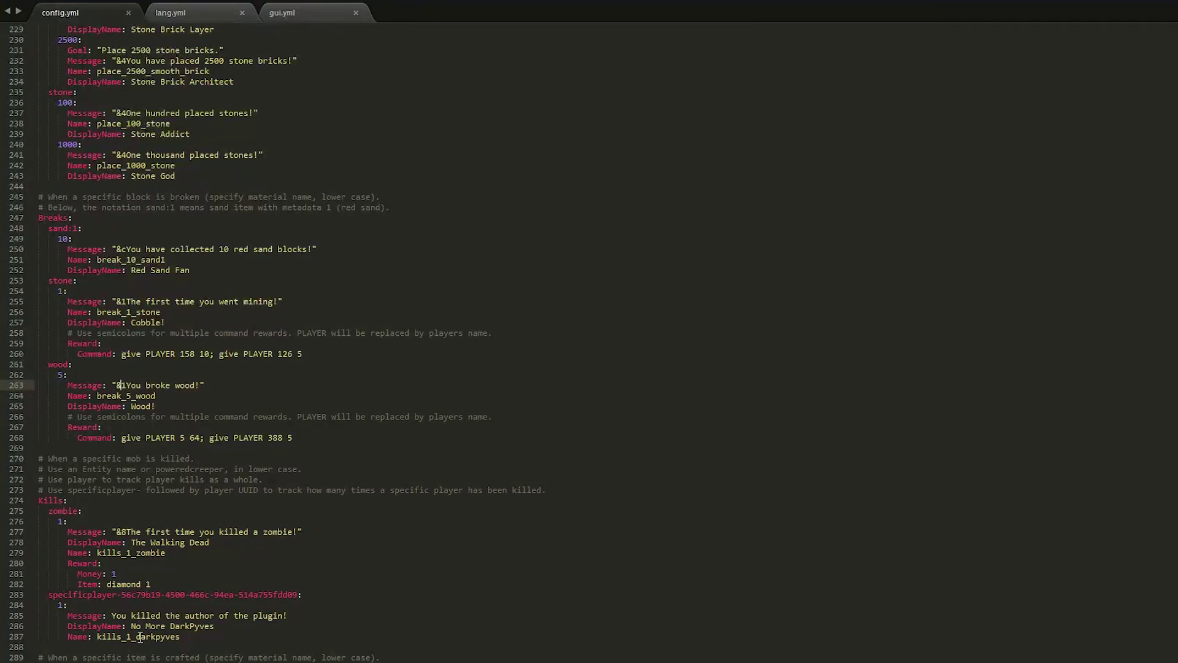
Switch to Minecraft, place its window over the editor and reload the plugin configuration with /aach reload.
{"action": "key", "text": "alt+Tab"}
{"action": "left_click_drag", "start_coordinate": [530, 3], "coordinate": [538, 161]}
{"action": "left_click", "coordinate": [586, 278]}
{"action": "type", "text": "/aac"}
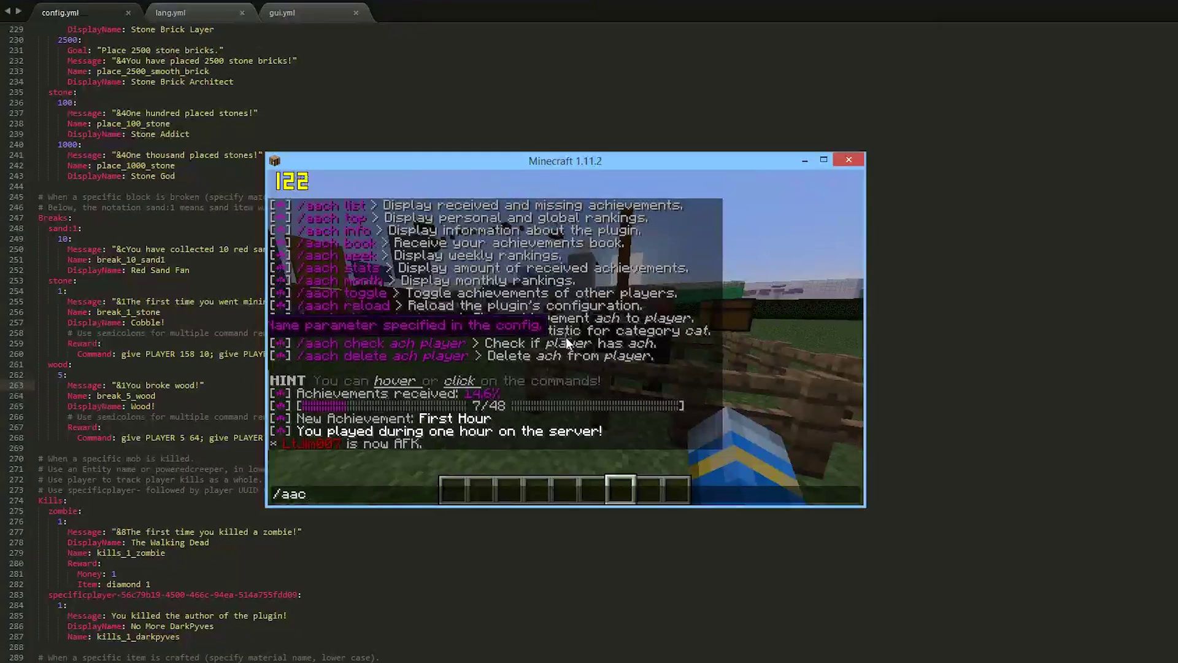
{"action": "key", "text": "Escape"}
{"action": "key", "text": "t"}
{"action": "key", "text": "Up"}
{"action": "type", "text": "reload"}
{"action": "key", "text": "Return"}
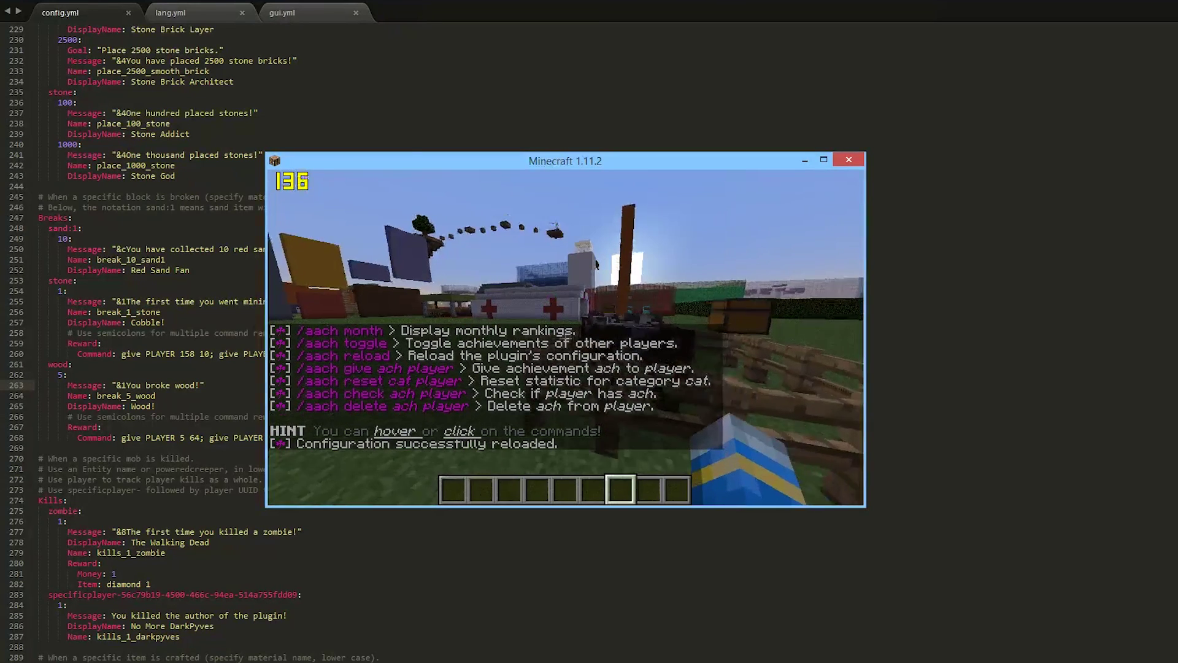
Open the achievements list through /aach list and inspect the Wood! entry in the block-breaking category.
{"action": "key", "text": "alt+Tab"}
{"action": "key", "text": "alt+Tab"}
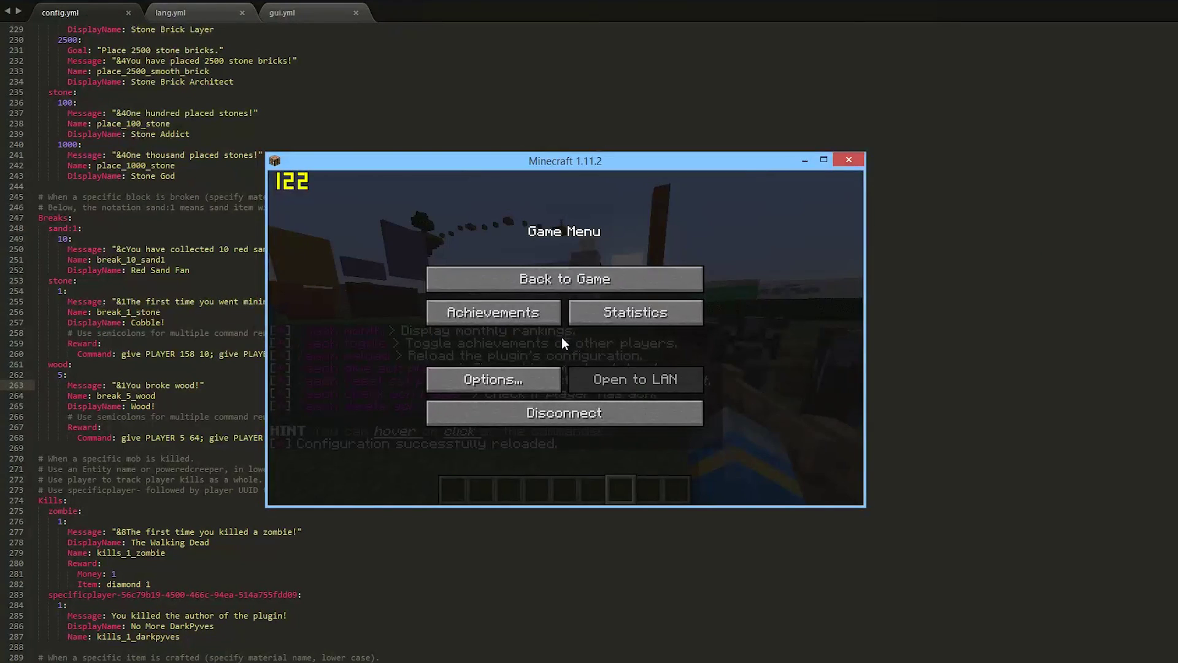
{"action": "key", "text": "Escape"}
{"action": "key", "text": "slash"}
{"action": "type", "text": "aach"}
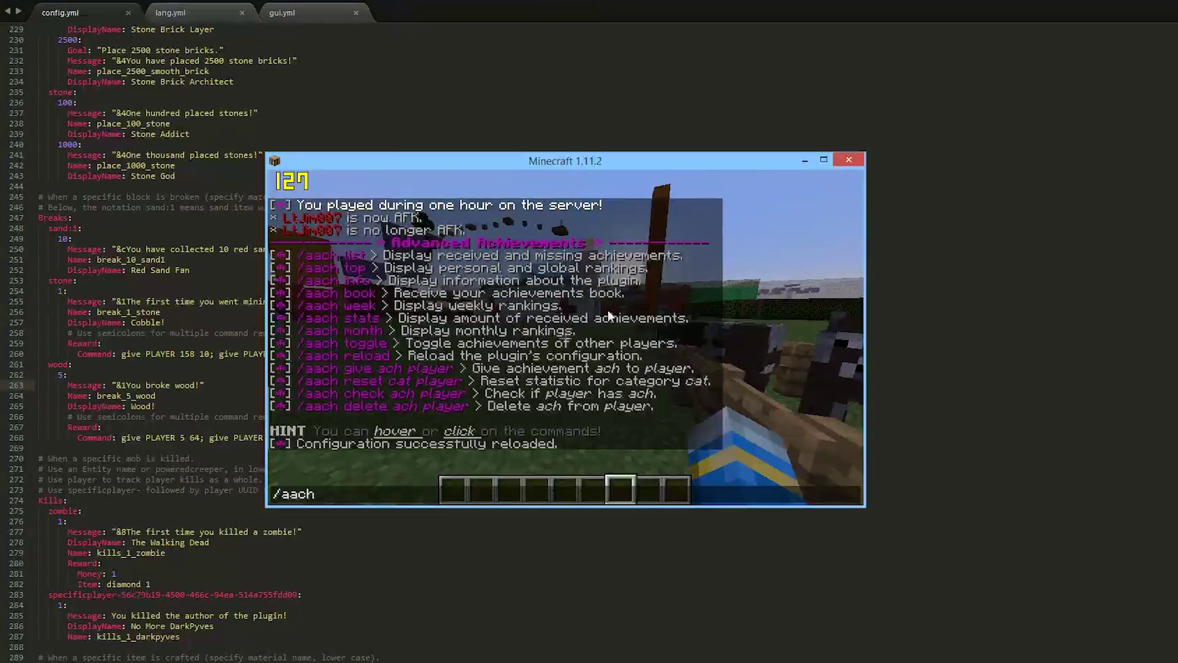
{"action": "mouse_move", "coordinate": [495, 318]}
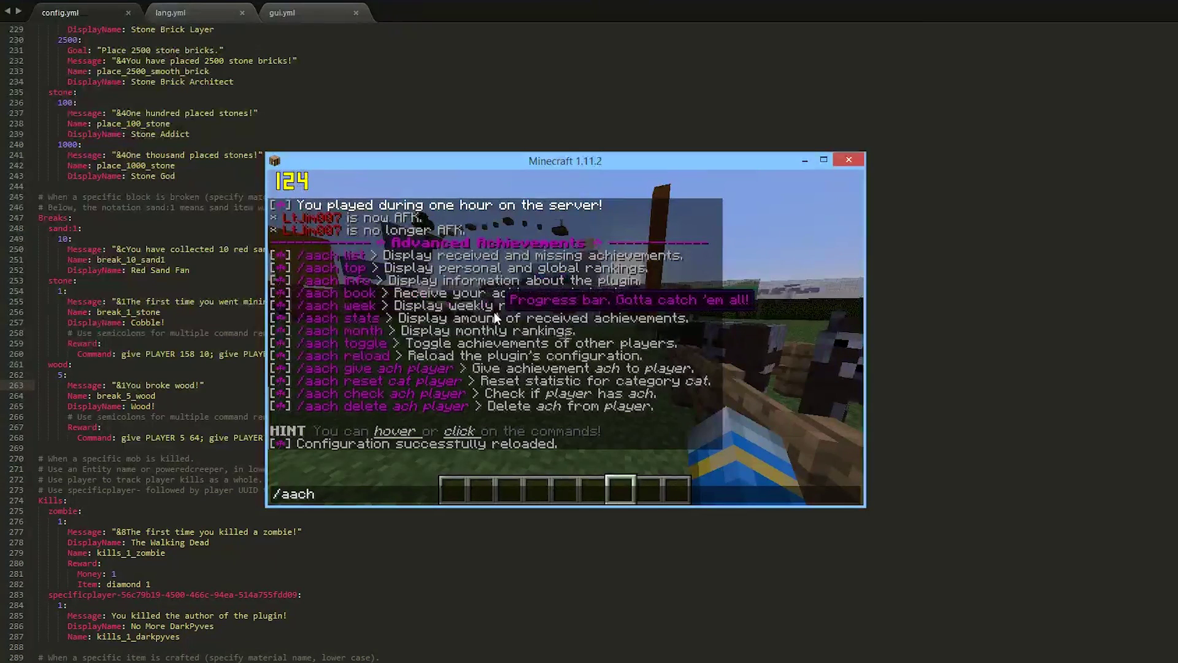
{"action": "left_click", "coordinate": [359, 256]}
{"action": "key", "text": "Return"}
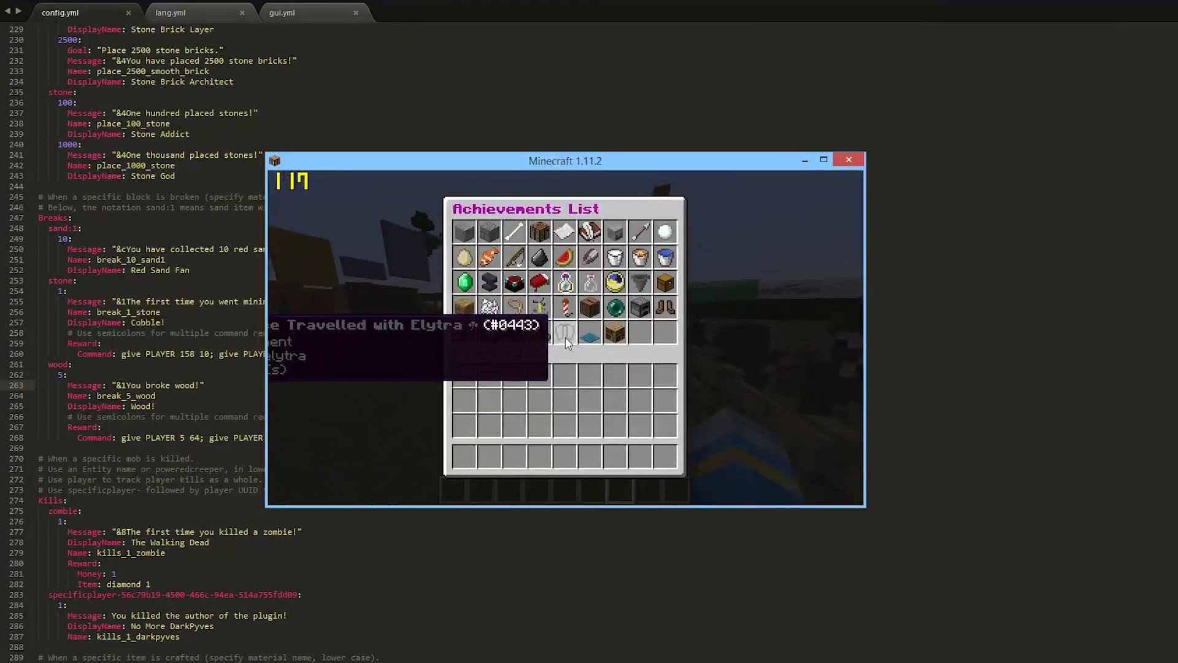
{"action": "left_click", "coordinate": [485, 232]}
{"action": "mouse_move", "coordinate": [510, 286]}
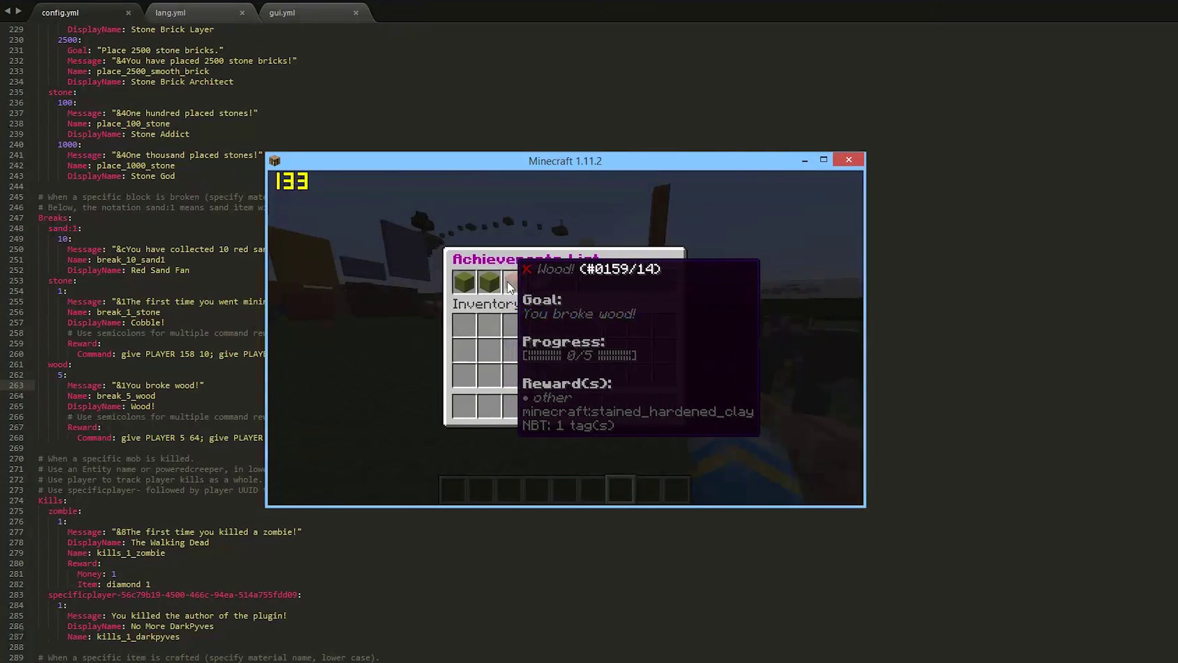
{"action": "key", "text": "Escape"}
Put Oak Wood Planks from the creative inventory in the first hotbar slot and place several on the grass.
{"action": "key", "text": "e"}
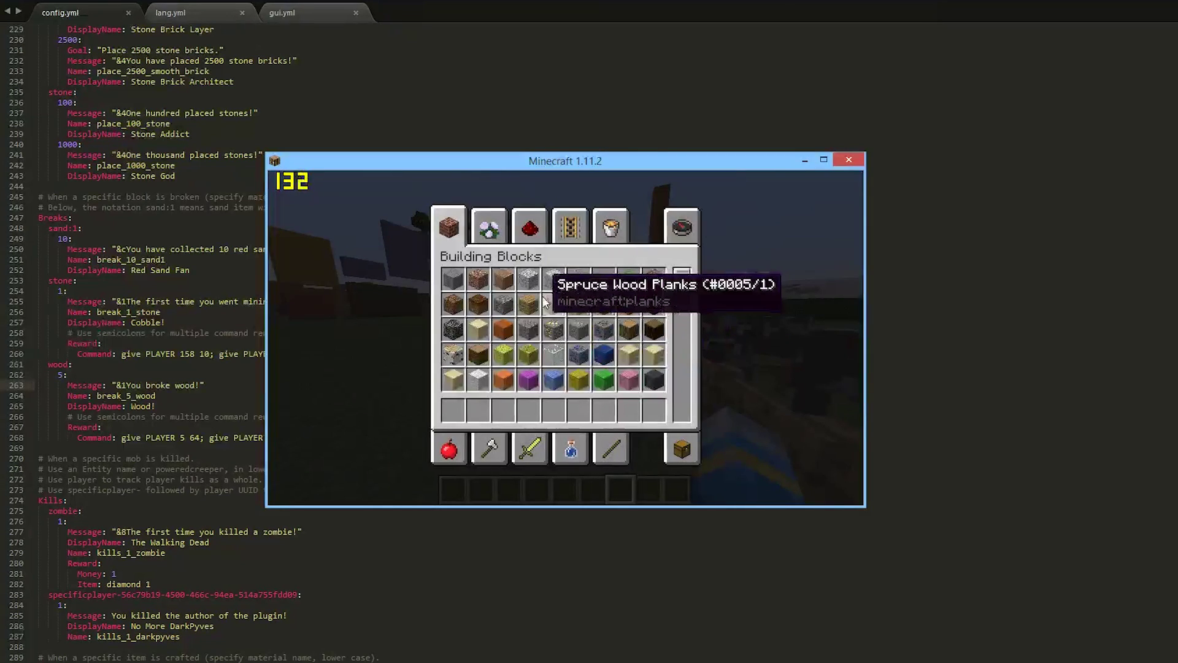
{"action": "key", "text": "1"}
{"action": "key", "text": "e"}
{"action": "key", "text": "1"}
{"action": "right_click", "coordinate": [565, 338]}
{"action": "right_click", "coordinate": [565, 338]}
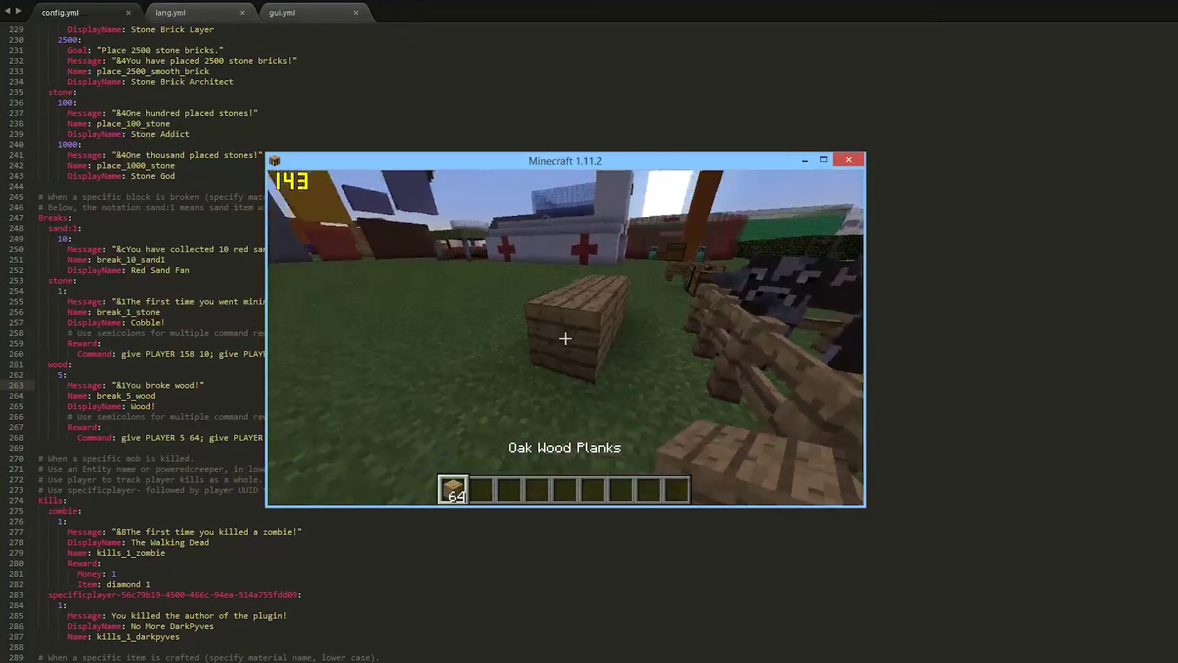
Break the placed oak planks with an empty hotbar slot selected to trigger the Wood! achievement.
{"action": "key", "text": "2"}
{"action": "key", "text": "w"}
{"action": "left_click", "coordinate": [565, 338]}
{"action": "left_click", "coordinate": [565, 338]}
{"action": "left_click", "coordinate": [565, 338]}
{"action": "left_click", "coordinate": [565, 338]}
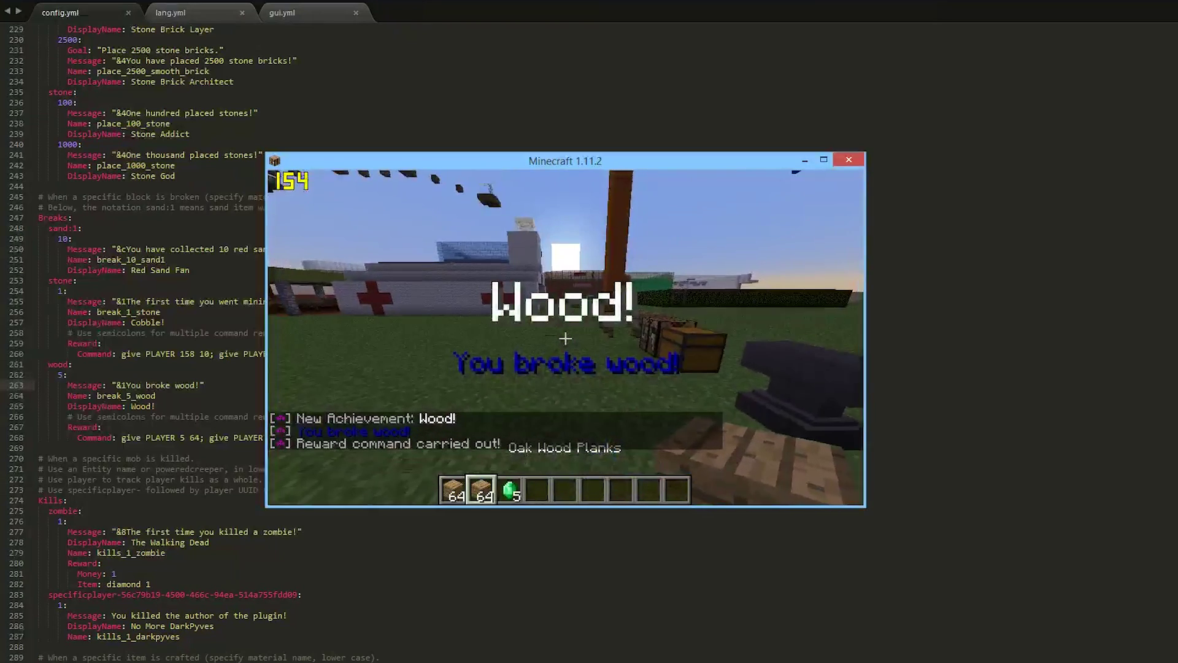
{"action": "key", "text": "w"}
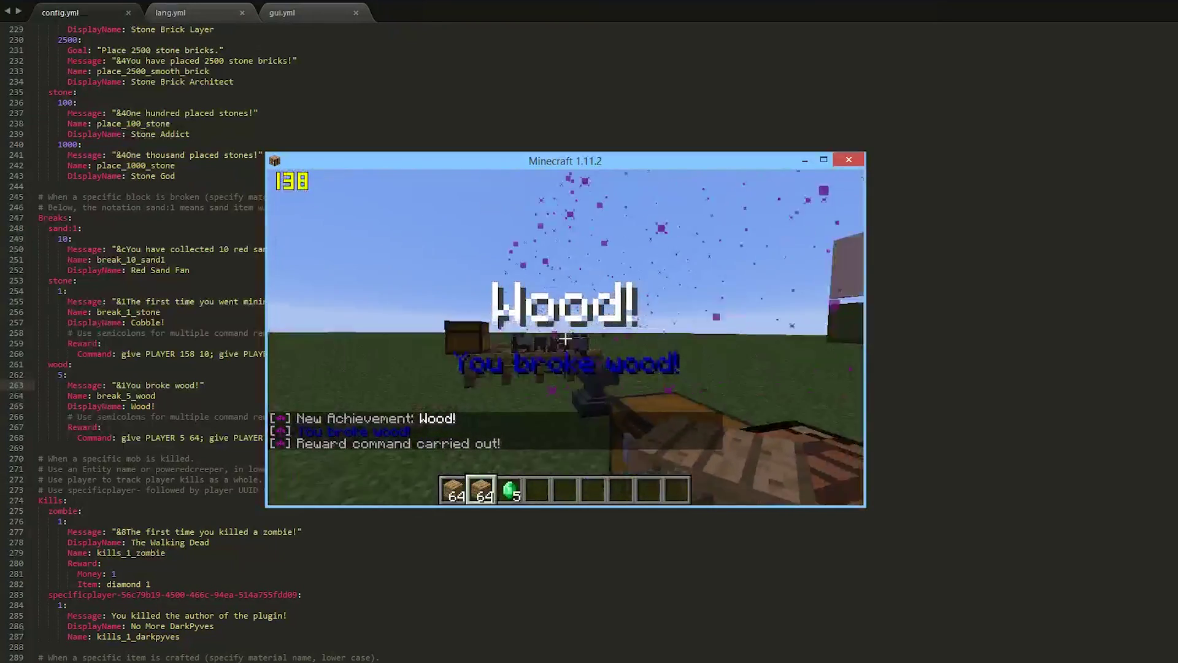
{"action": "key", "text": "w"}
Clear the oak planks and emeralds from the hotbar using the creative inventory.
{"action": "scroll", "coordinate": [565, 338], "scroll_direction": "down", "scroll_amount": 1}
{"action": "scroll", "coordinate": [565, 338], "scroll_direction": "up", "scroll_amount": 1}
{"action": "key", "text": "e"}
{"action": "left_click", "coordinate": [479, 412], "text": "shift"}
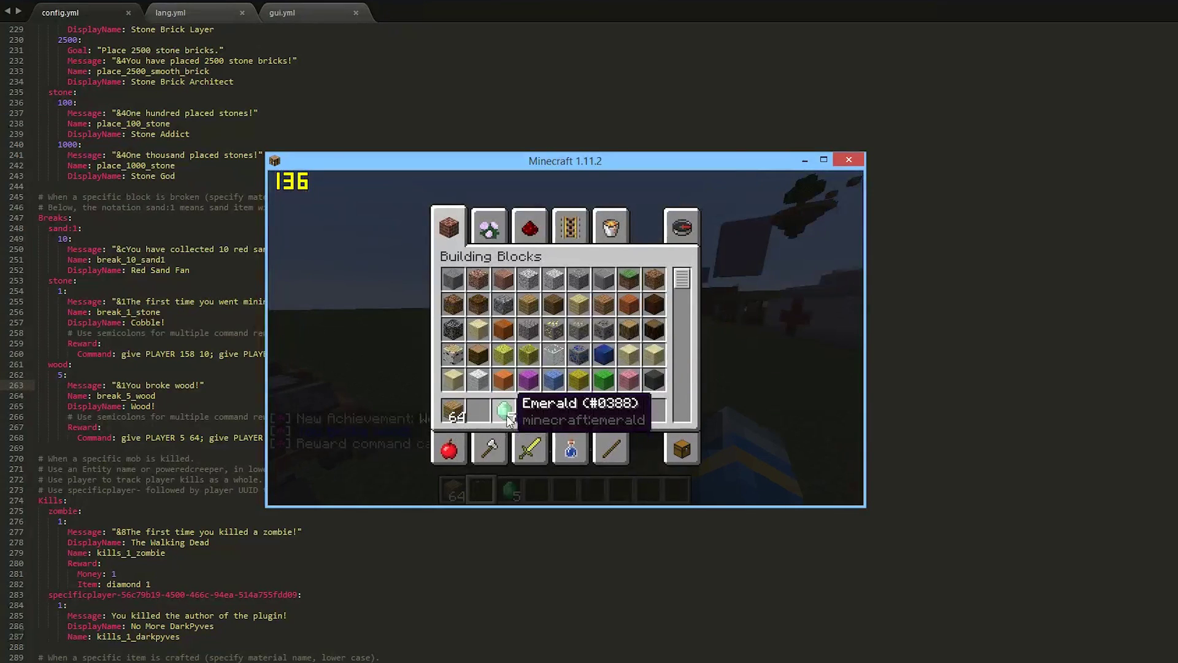
{"action": "left_click", "coordinate": [507, 415], "text": "shift"}
{"action": "left_click", "coordinate": [450, 411], "text": "shift"}
{"action": "key", "text": "e"}
Switch to config.yml and highlight the wood achievement's reward command.
{"action": "key", "text": "t"}
{"action": "key", "text": "alt+Tab"}
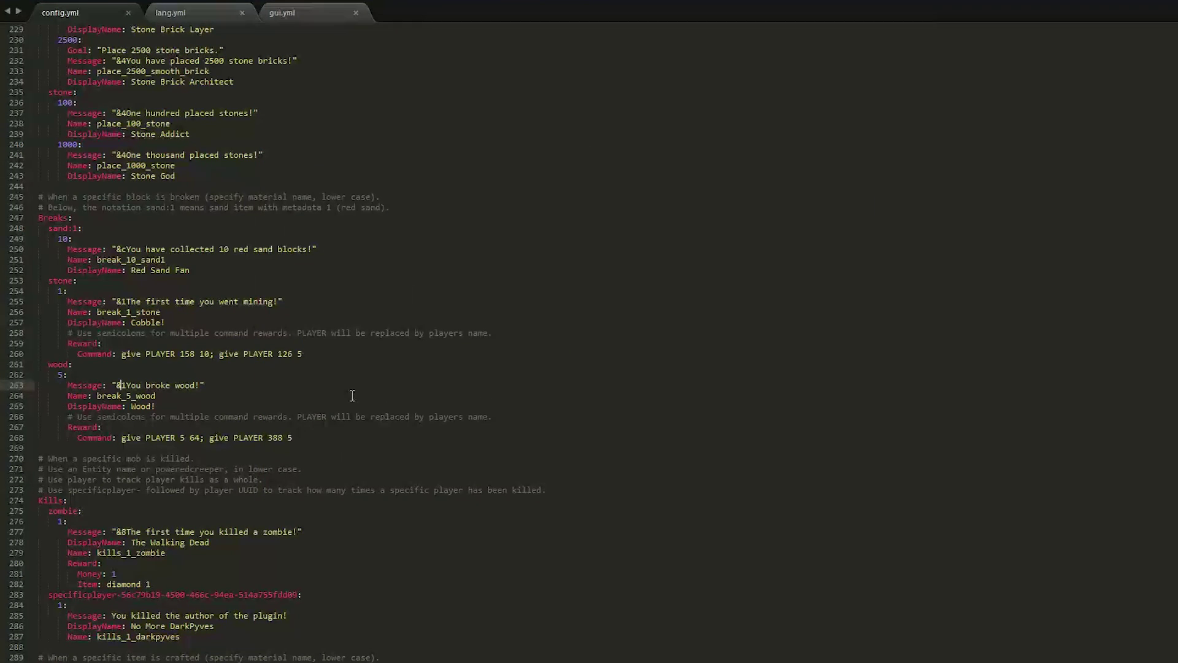
{"action": "left_click_drag", "start_coordinate": [77, 436], "coordinate": [307, 441]}
{"action": "left_click", "coordinate": [306, 441]}
{"action": "key", "text": "alt+Tab"}
{"action": "key", "text": "Escape"}
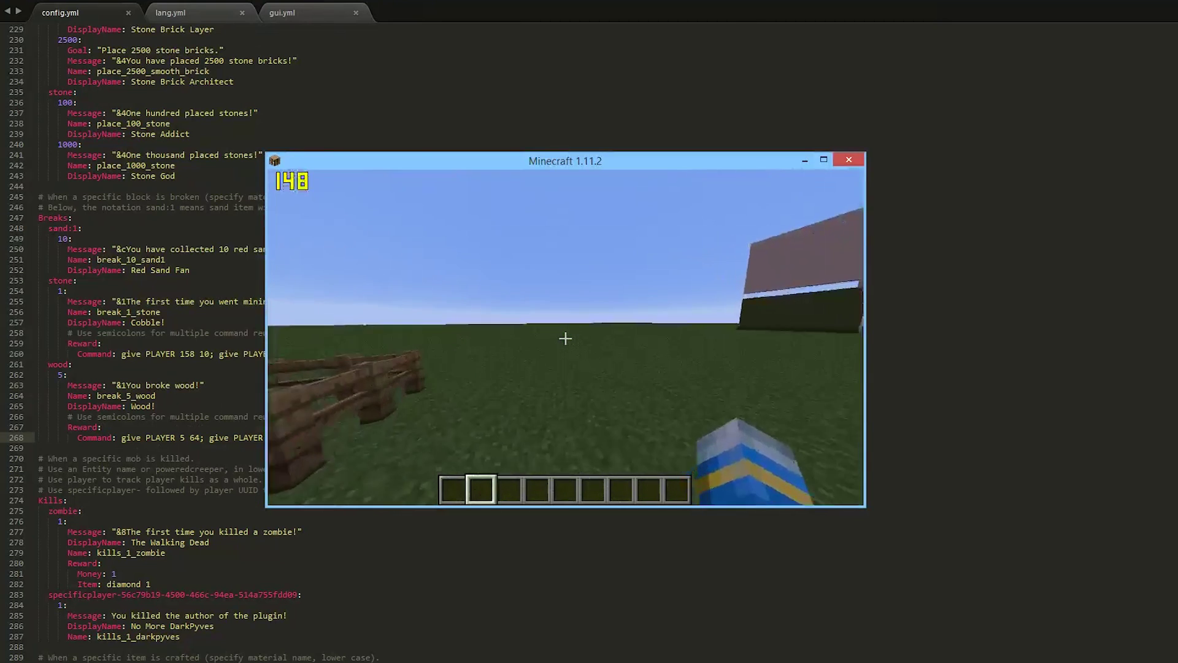
{"action": "key", "text": "w"}
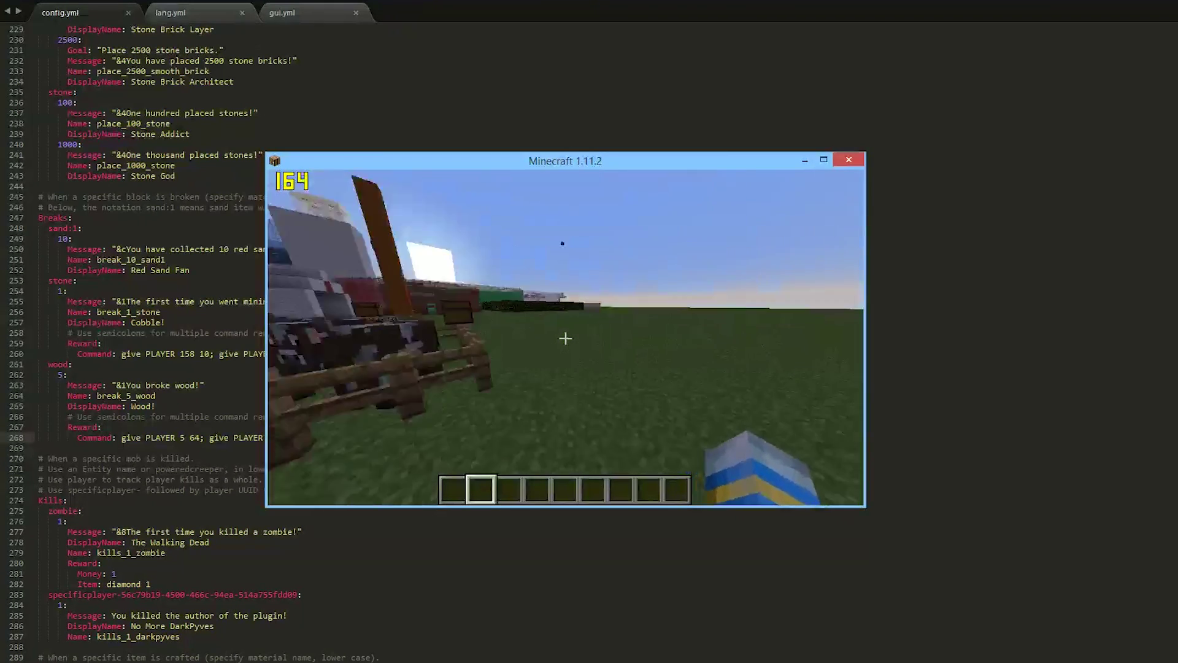
{"action": "key", "text": "t"}
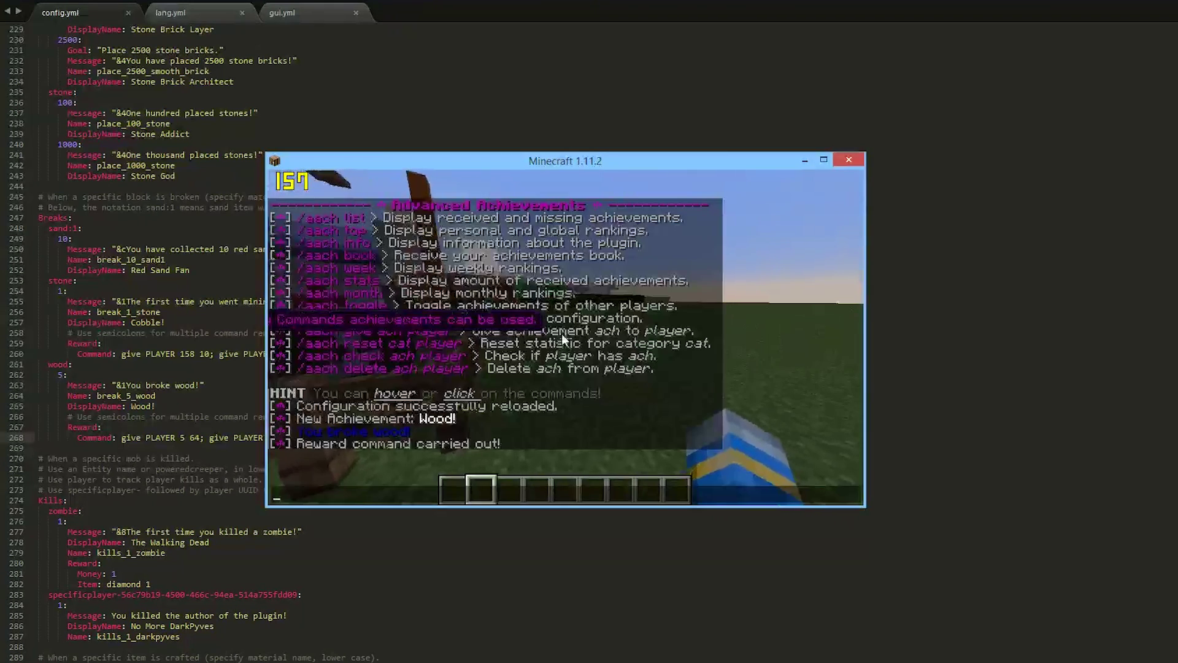
Go back to the wood entry in config.yml and look over the Kills and Crafts sections below it.
{"action": "left_click", "coordinate": [119, 366]}
{"action": "left_click", "coordinate": [49, 367]}
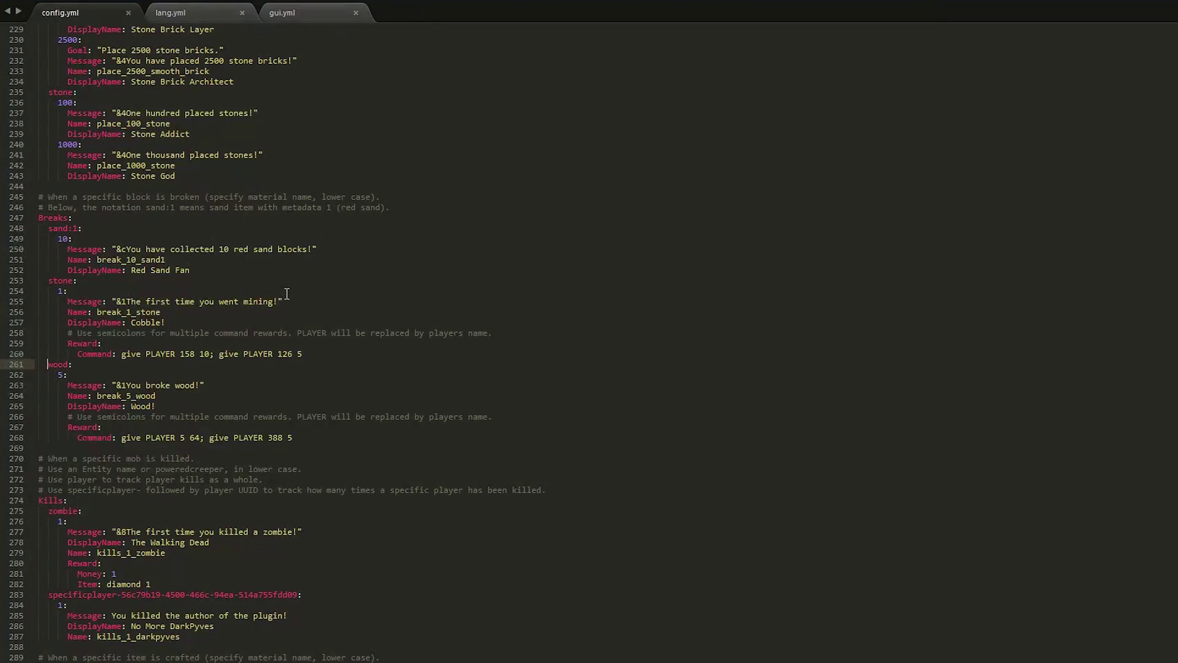
{"action": "scroll", "coordinate": [287, 294], "scroll_direction": "down", "scroll_amount": 3}
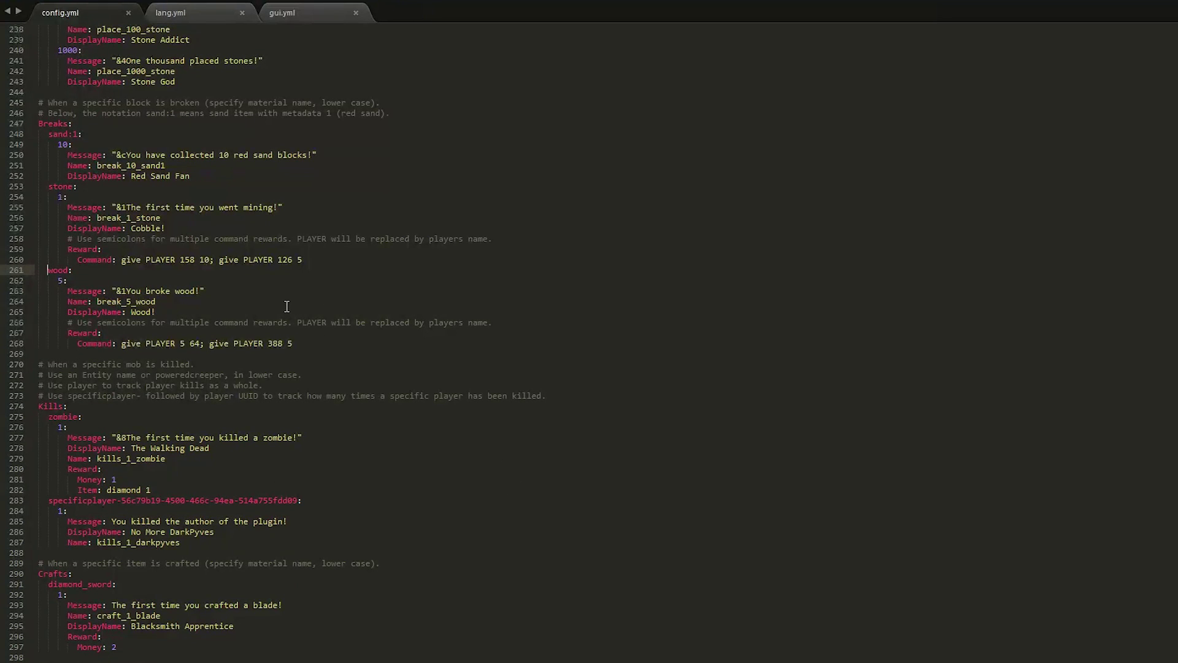
Switch back to Minecraft, resume the game and walk across the grass near the fenced pen.
{"action": "key", "text": "alt+Tab"}
{"action": "key", "text": "Escape"}
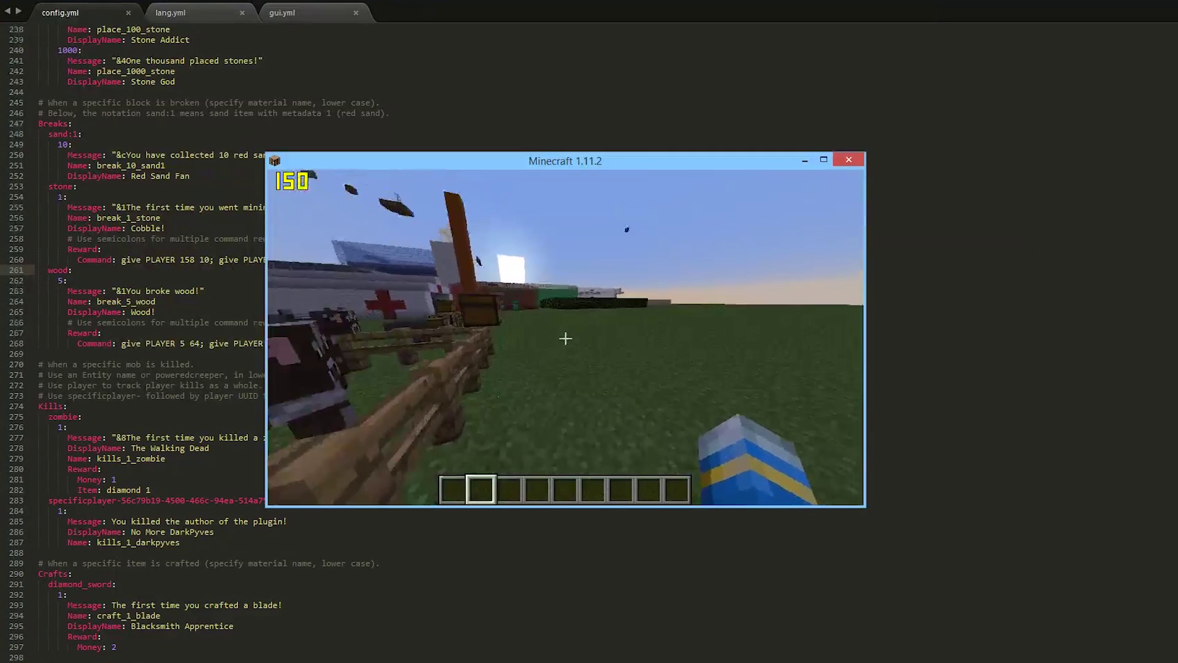
{"action": "key", "text": "w"}
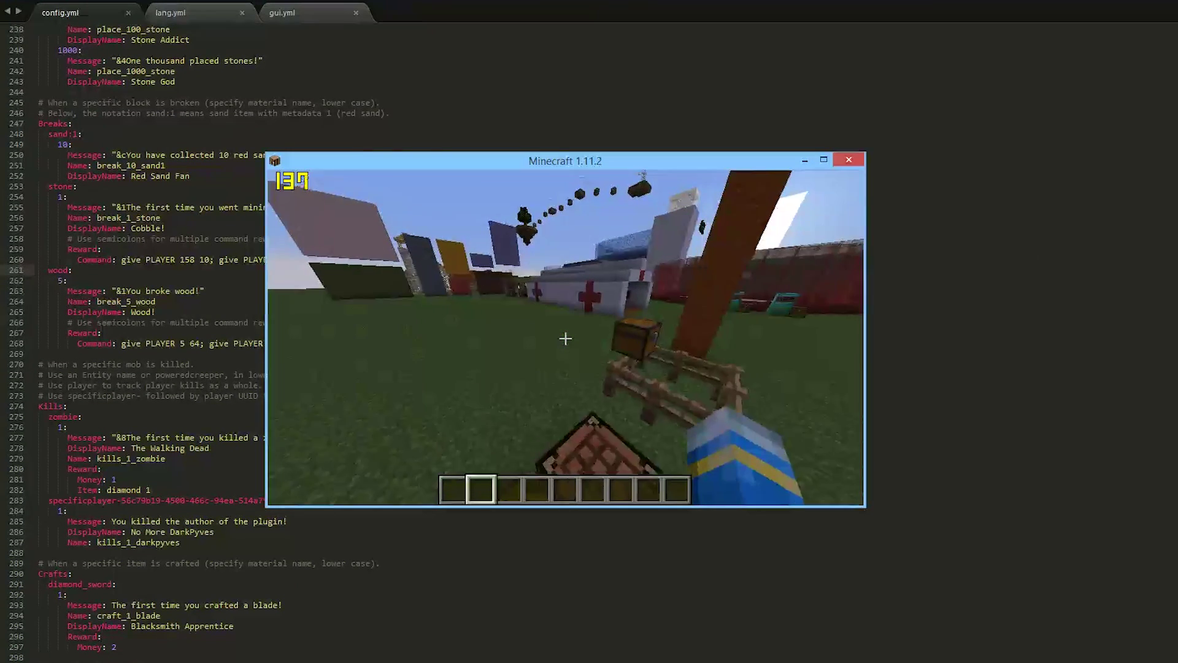